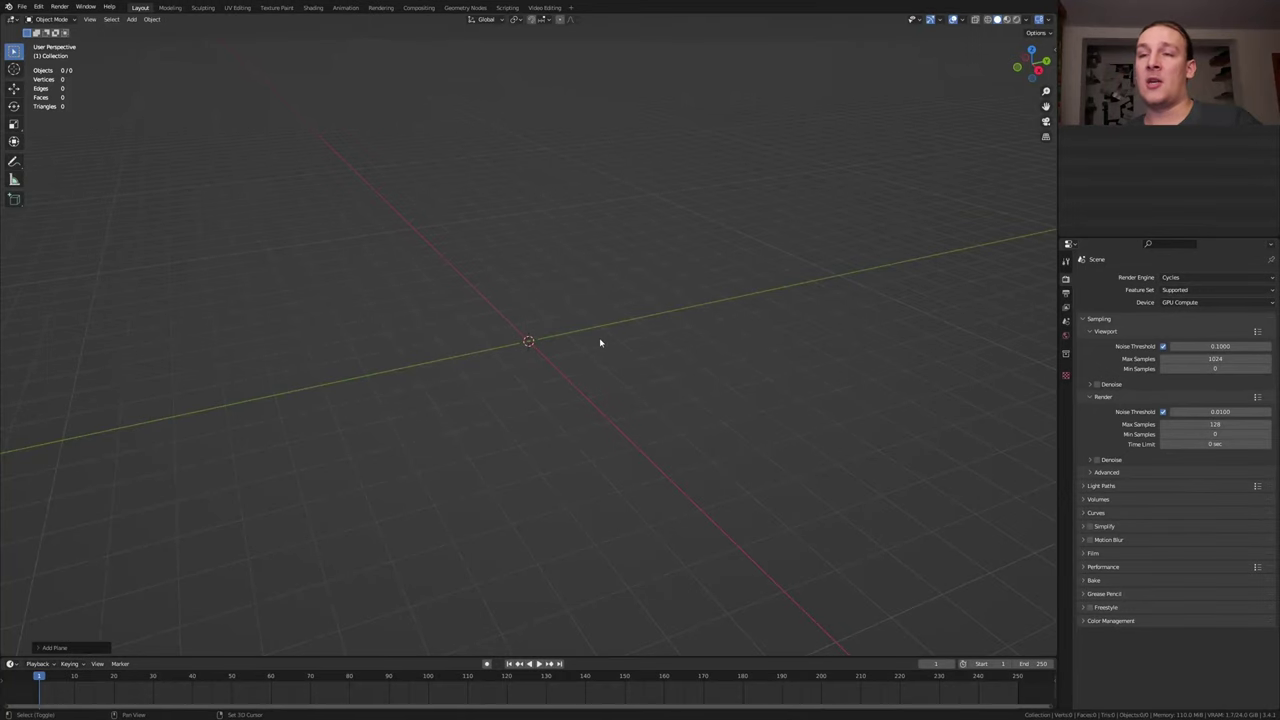
# - Add a plane and create a new geometry node tree for it in the Geometry Nodes workspace
pyautogui.hotkey('shift', 'a')
pyautogui.moveTo(600, 343)
pyautogui.click(654, 342)
pyautogui.click(477, 8)
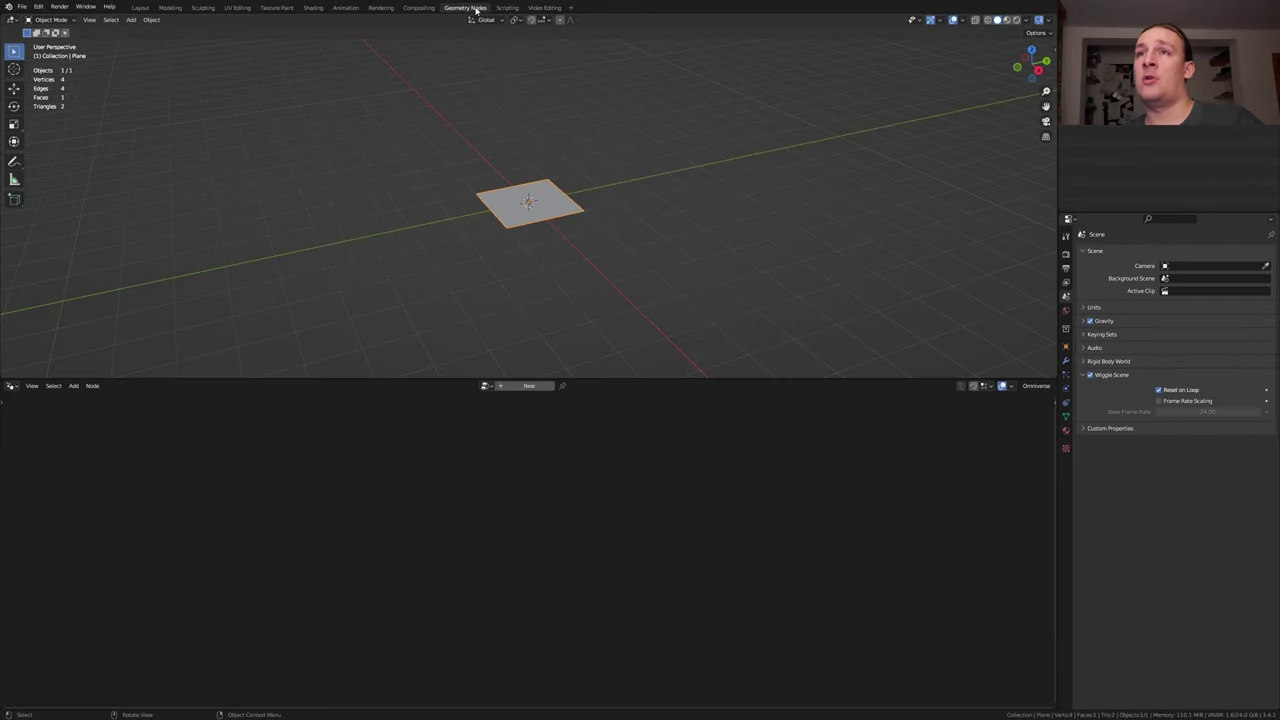
pyautogui.click(529, 385)
# - Replace the Group Input node with a Grid node
pyautogui.click(368, 557)
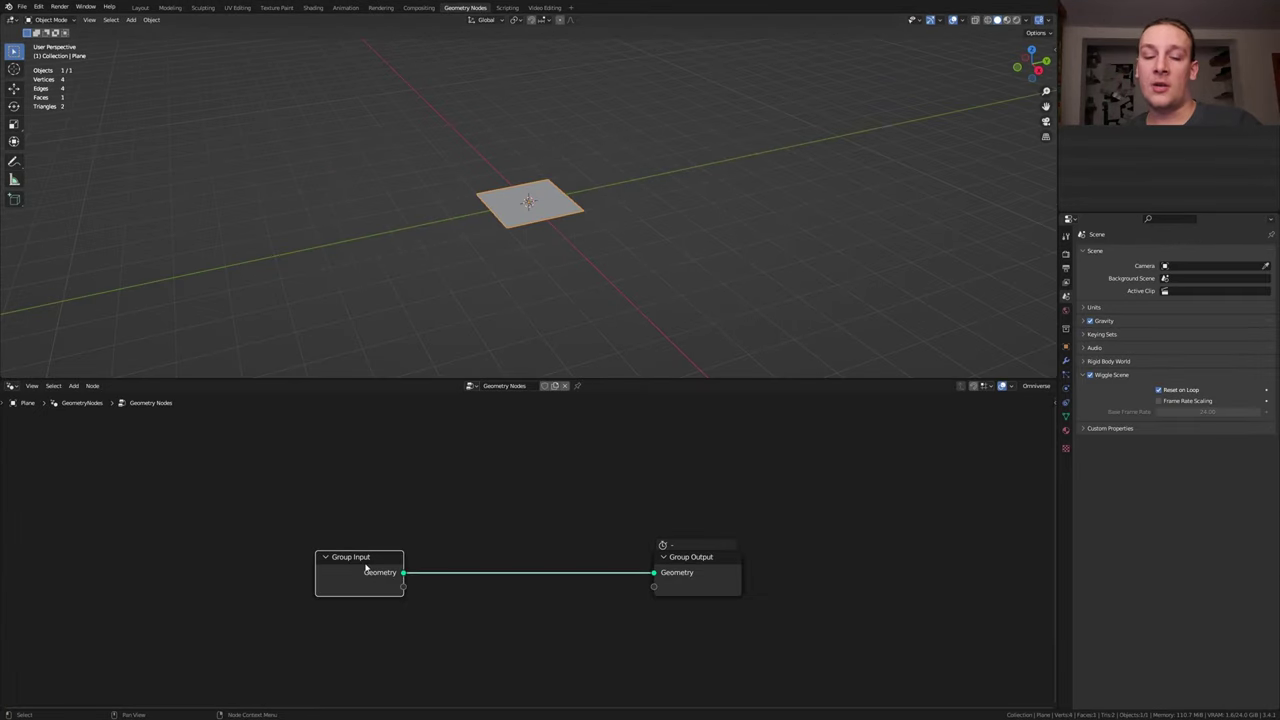
pyautogui.press('x')
pyautogui.hotkey('shift', 'a')
pyautogui.click(396, 383)
pyautogui.write('gr')
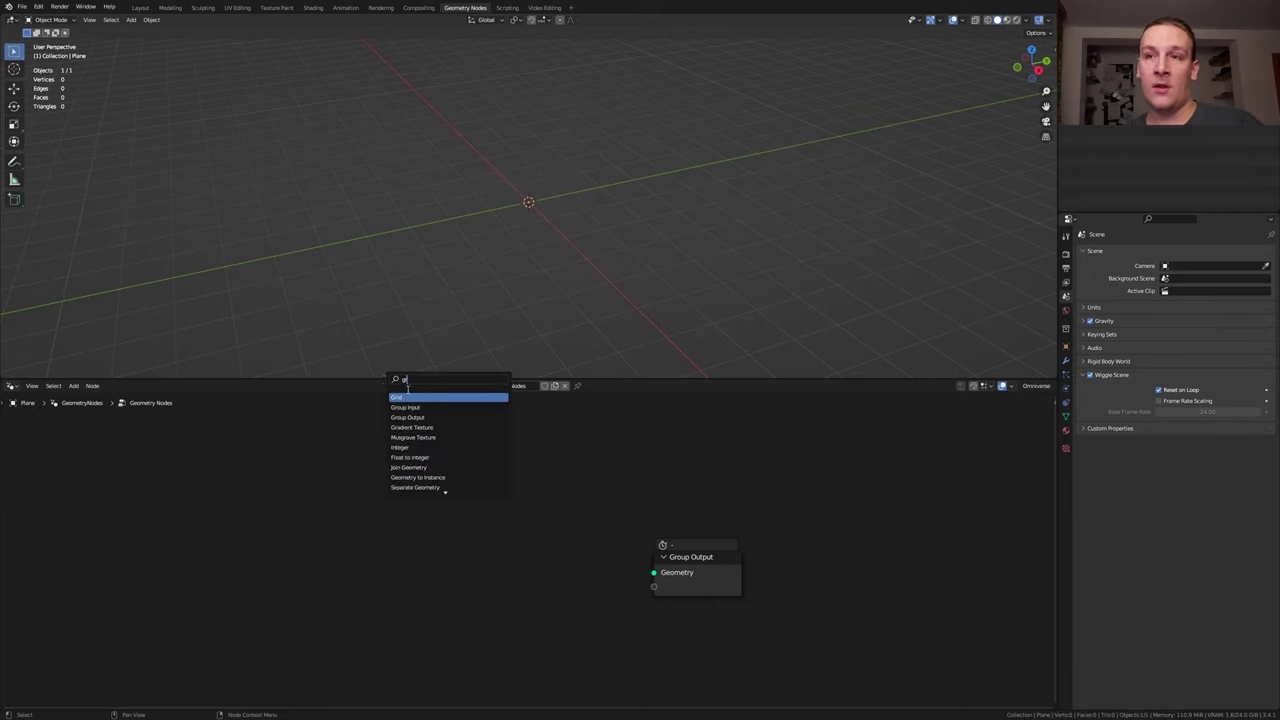
pyautogui.press('Return')
pyautogui.click(280, 528)
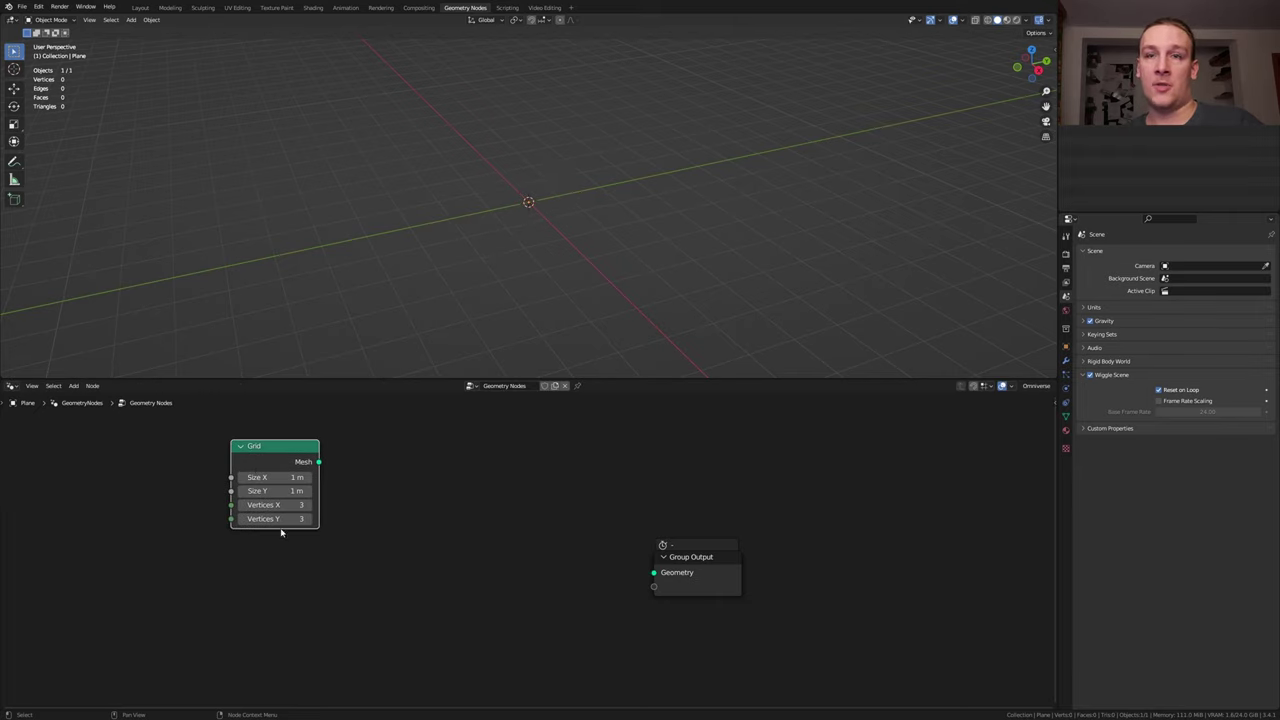
# - Set the Grid node's Vertices X and Vertices Y to 100
pyautogui.moveTo(286, 507); pyautogui.dragTo(290, 517)
pyautogui.write('100')
pyautogui.click(580, 466)
# - Add an Extrude Mesh node and wire it between the Grid's Mesh output and the Group Output
pyautogui.hotkey('shift', 'a')
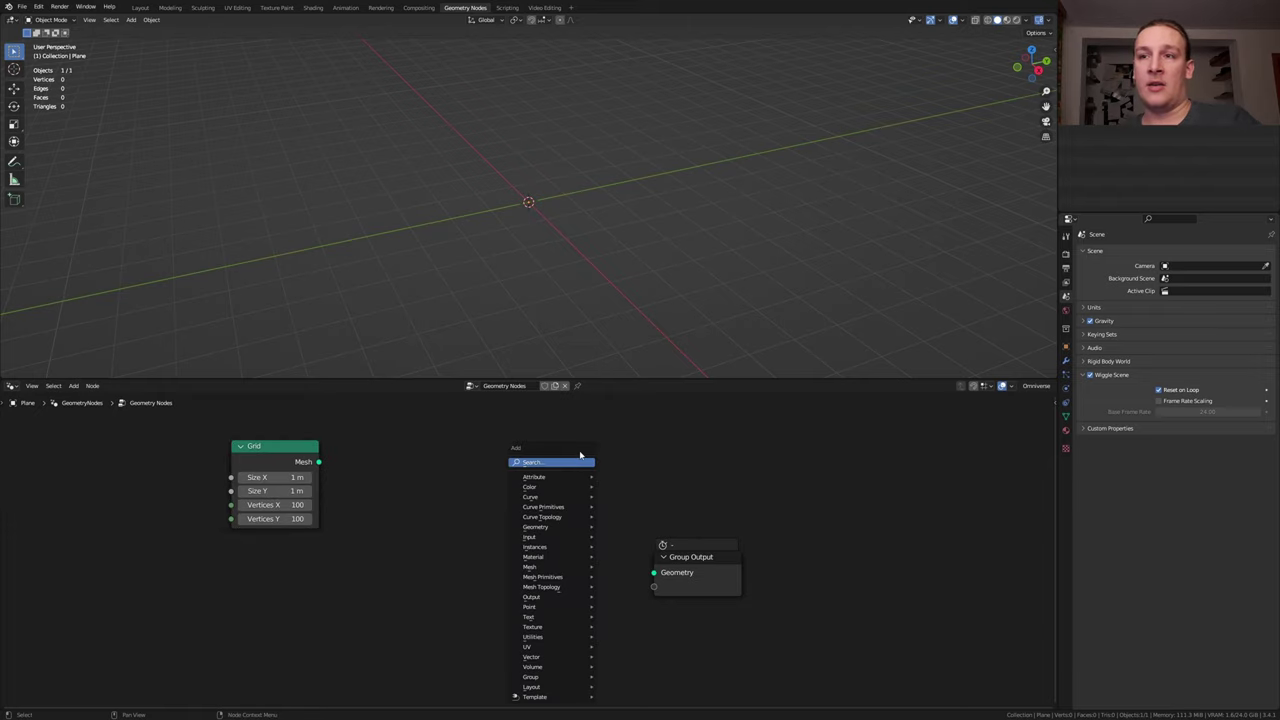
pyautogui.click(578, 461)
pyautogui.write('ex')
pyautogui.click(619, 477)
pyautogui.click(522, 466)
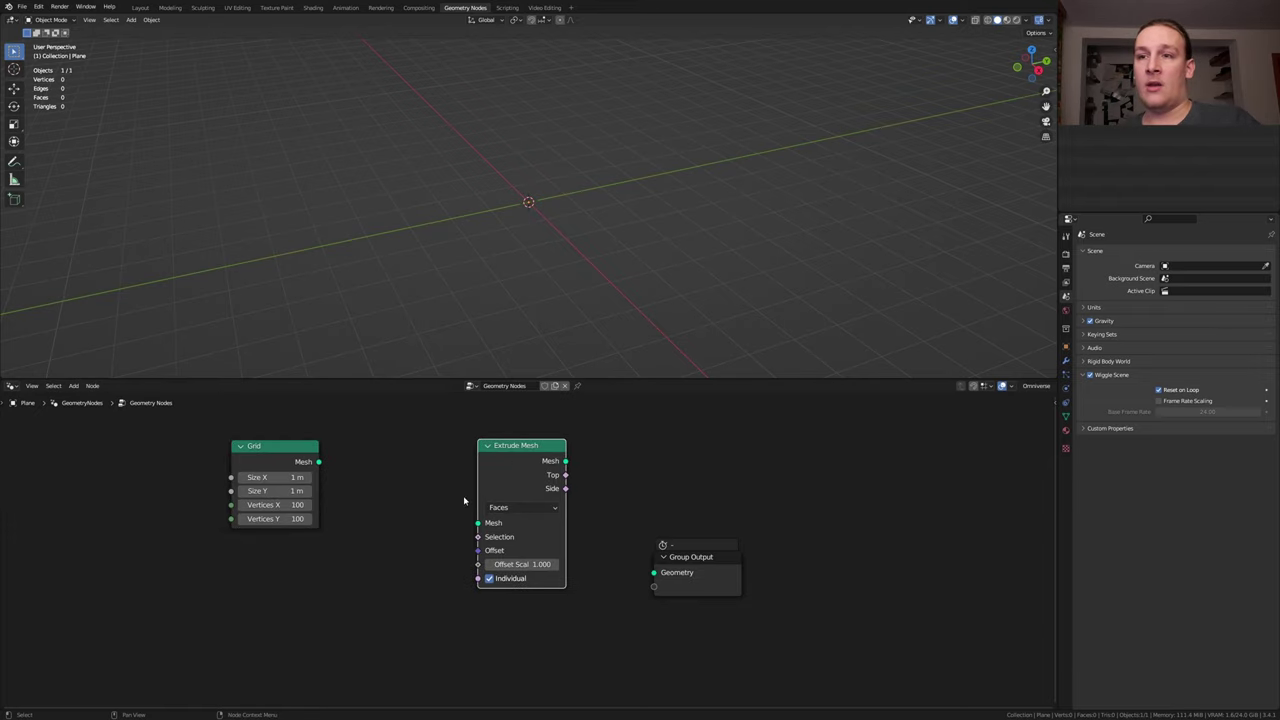
pyautogui.moveTo(322, 464); pyautogui.dragTo(478, 522)
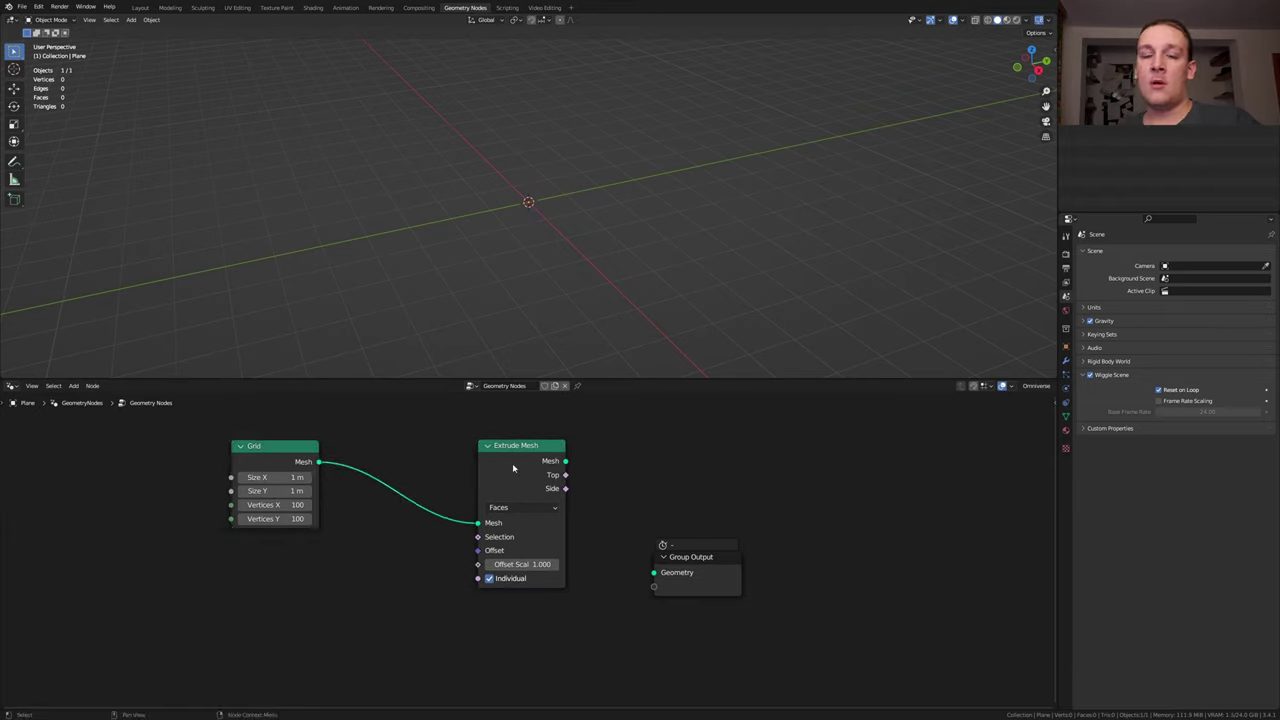
pyautogui.keyDown('ctrl'); pyautogui.keyDown('shift'); pyautogui.click(513, 467); pyautogui.keyUp('shift'); pyautogui.keyUp('ctrl')
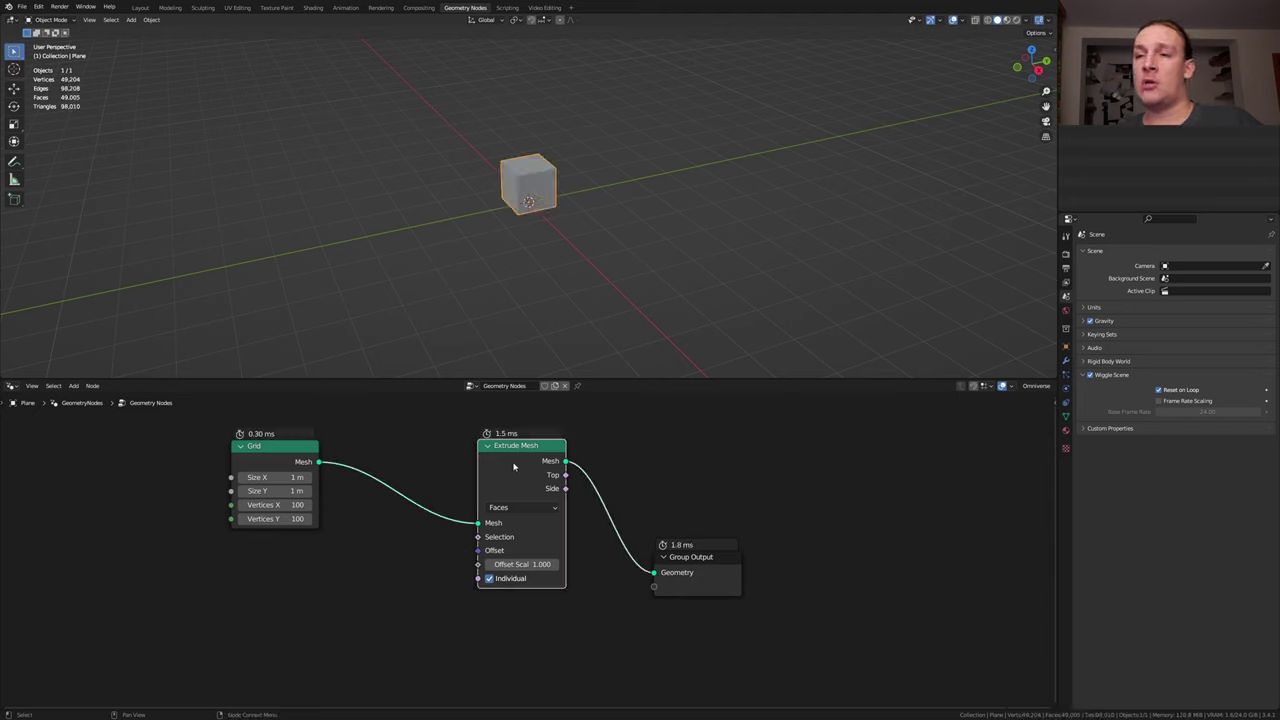
# - Insert a Set Material node between the Extrude Mesh and Group Output nodes
pyautogui.hotkey('shift', 'a')
pyautogui.click(685, 469)
pyautogui.write('set m')
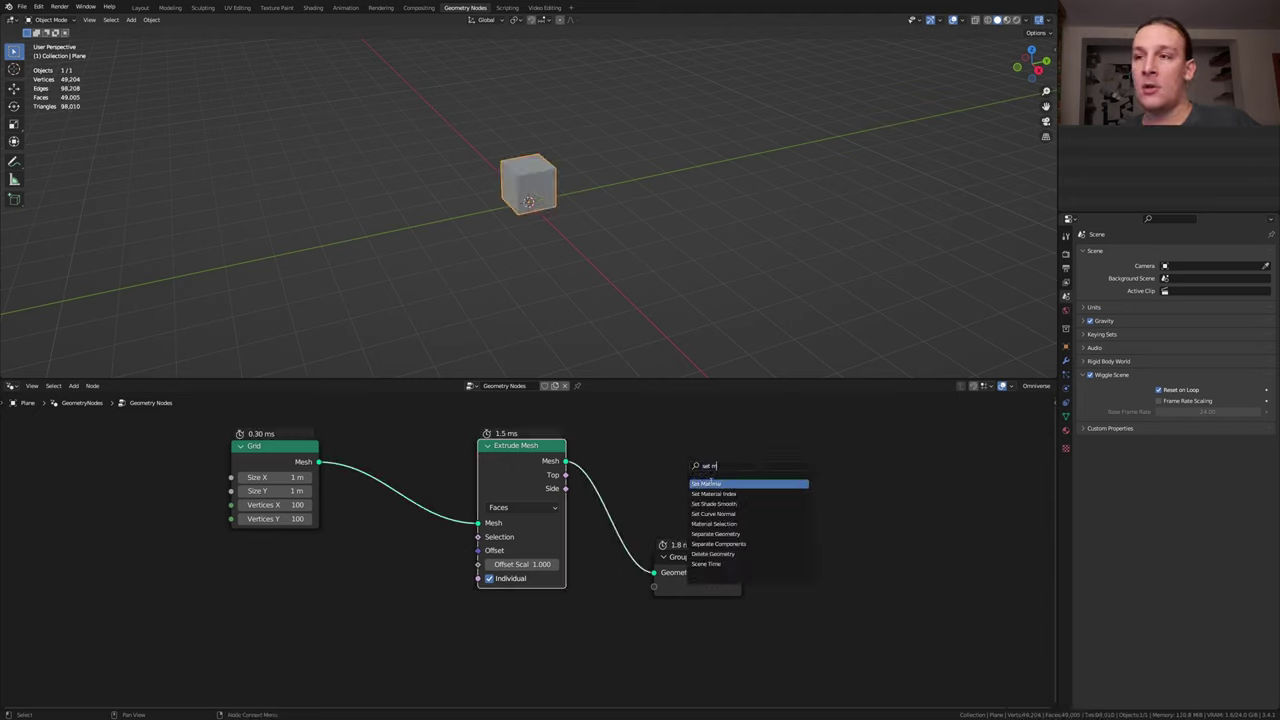
pyautogui.click(711, 483)
pyautogui.click(644, 508)
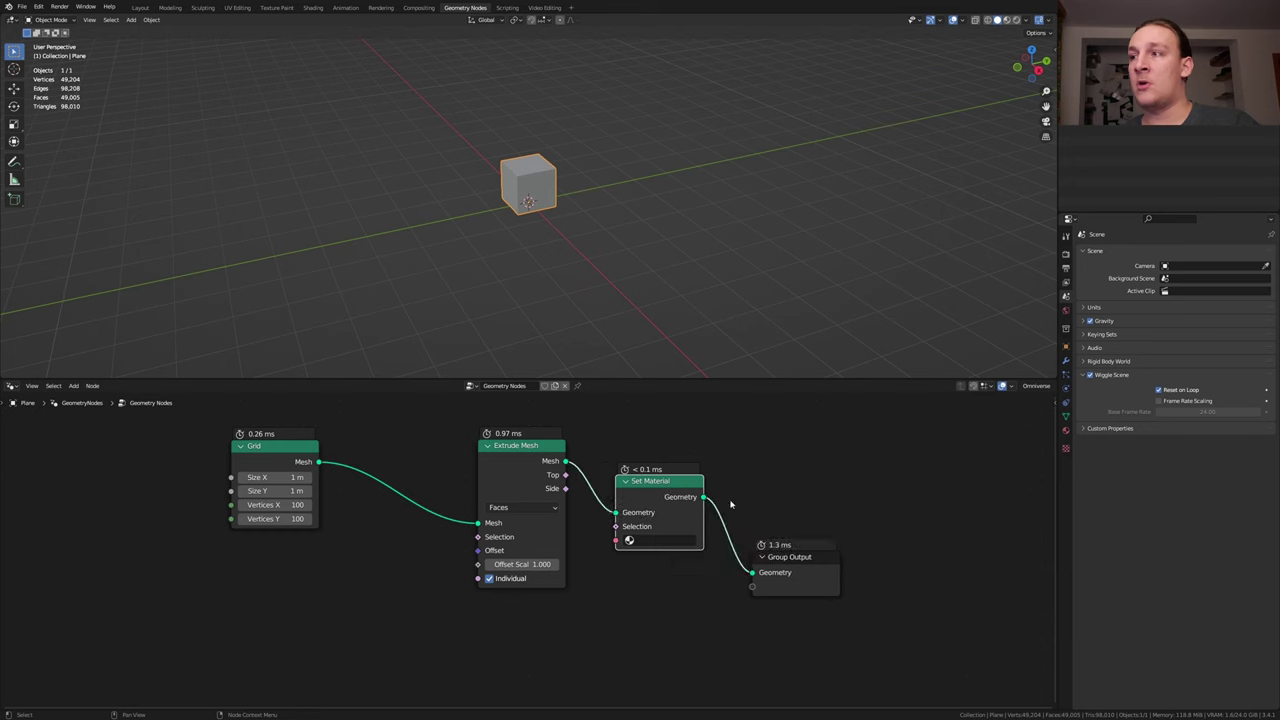
# - Create a new material on the plane and assign it in the Set Material node
pyautogui.click(1066, 431)
pyautogui.click(1169, 296)
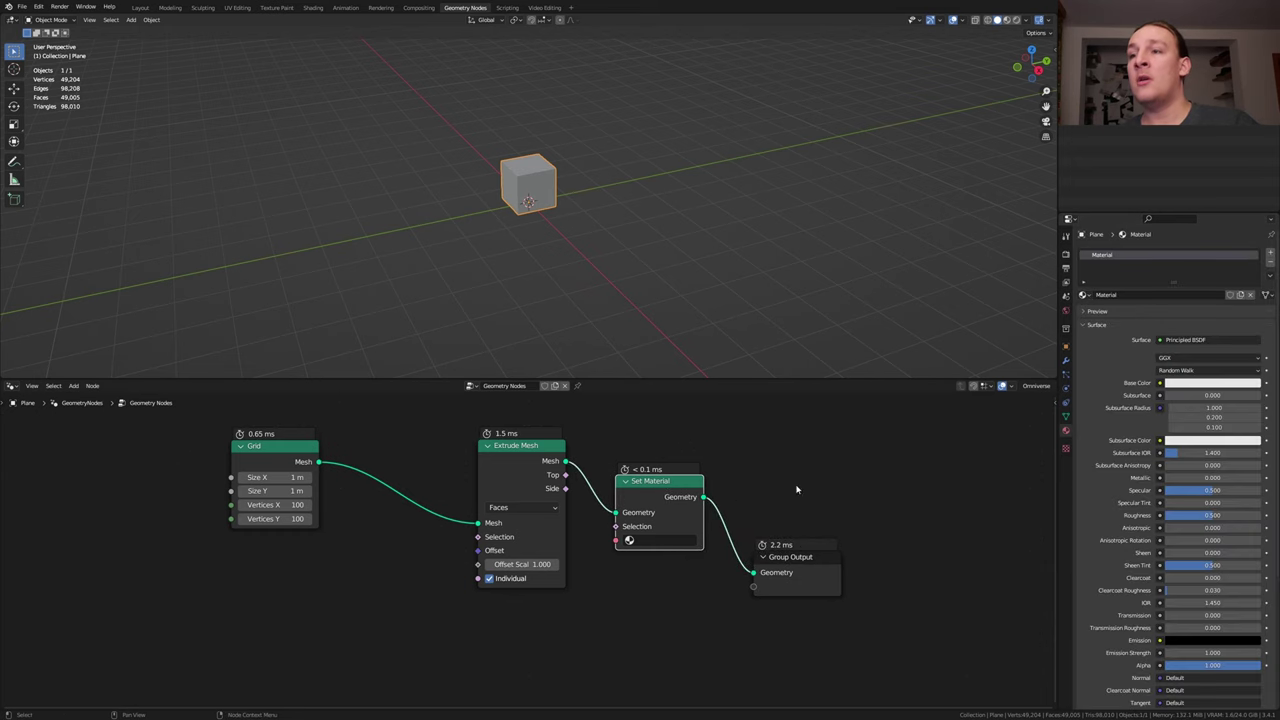
pyautogui.click(676, 543)
pyautogui.click(677, 556)
# - Add a Mix node below the Grid node and place two duplicates of it before it, one above the other
pyautogui.scroll(-1, 677, 556)
pyautogui.moveTo(338, 574); pyautogui.dragTo(455, 526, button='middle')
pyautogui.hotkey('shift', 'a')
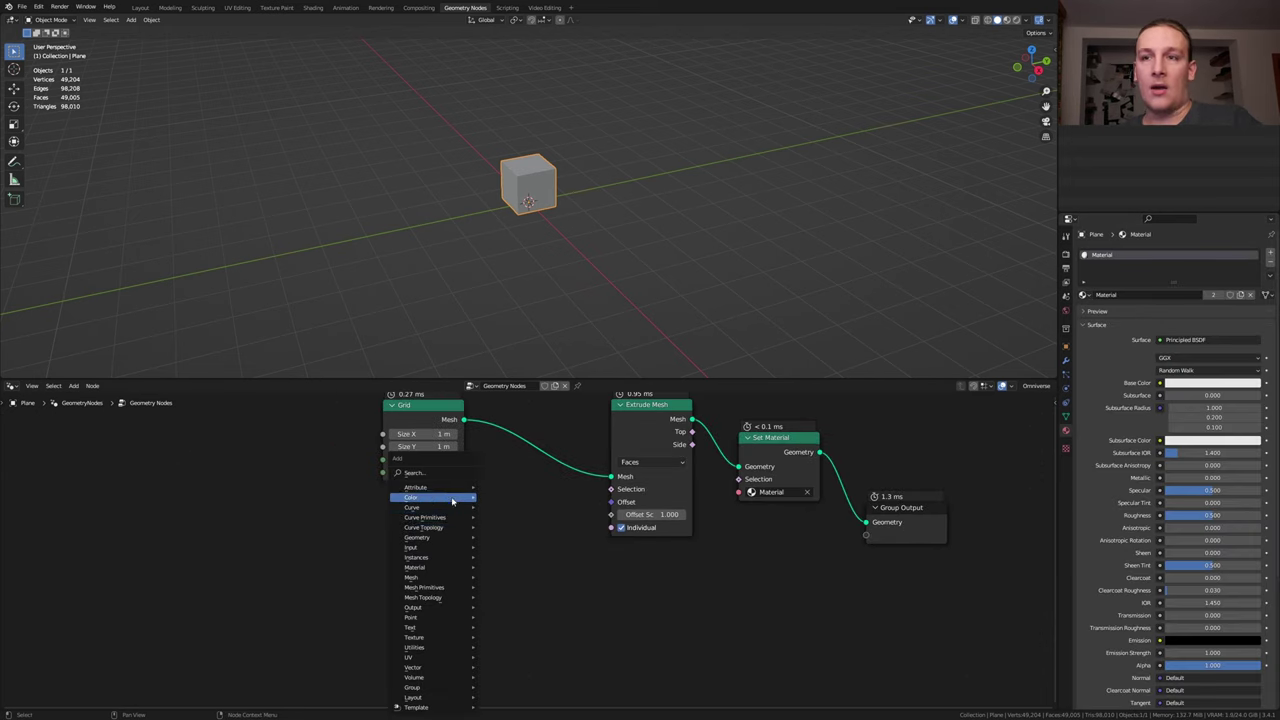
pyautogui.click(454, 472)
pyautogui.write('mix')
pyautogui.press('Return')
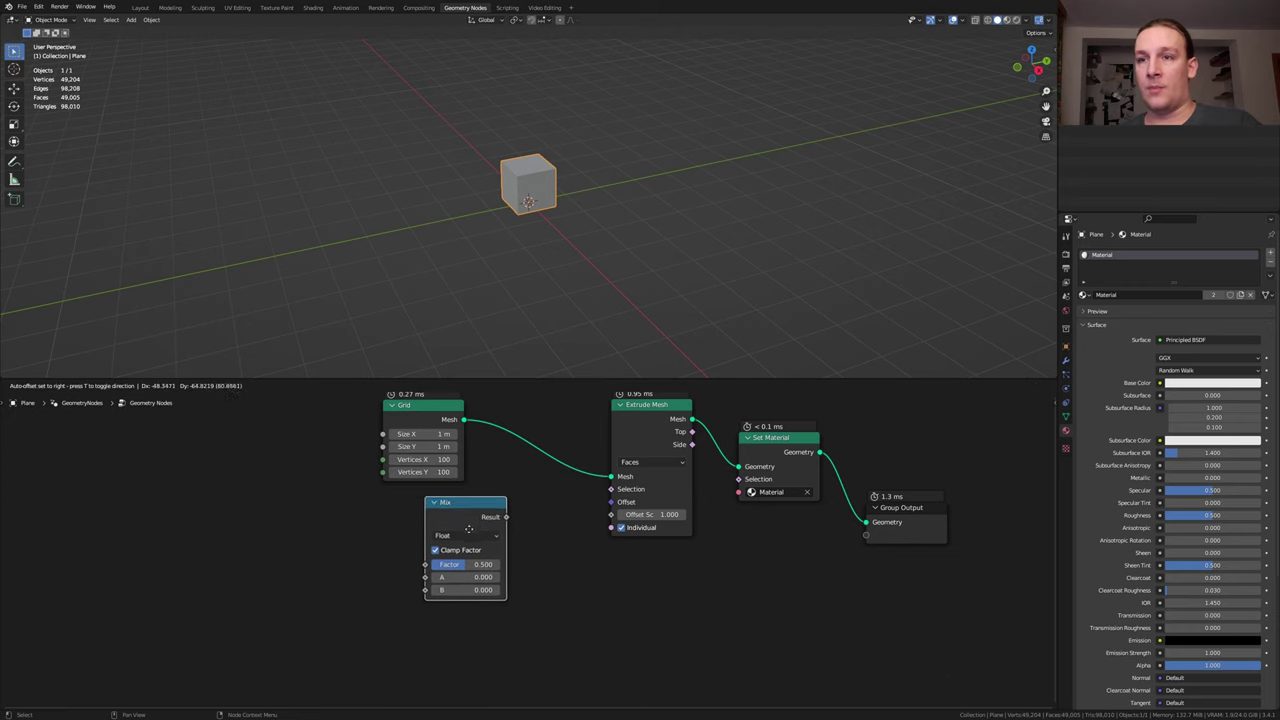
pyautogui.click(438, 572)
pyautogui.hotkey('shift', 'd')
pyautogui.click(266, 486)
pyautogui.hotkey('shift', 'd')
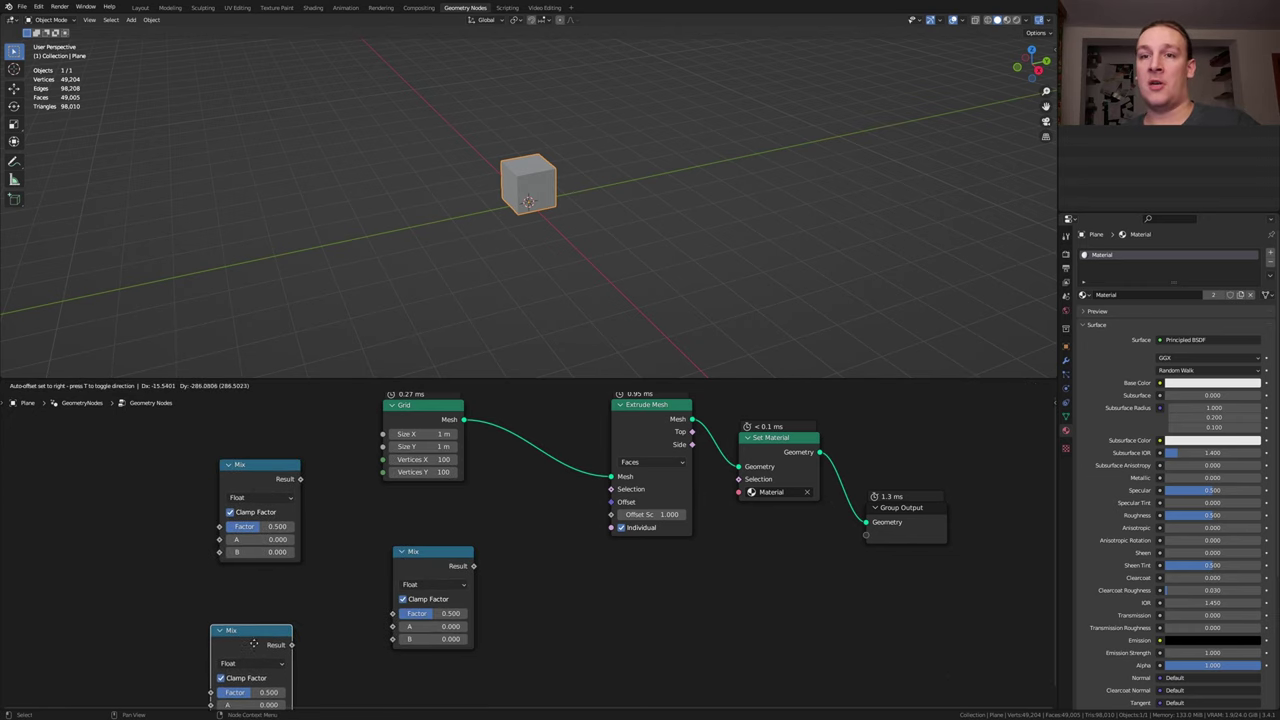
pyautogui.click(256, 636)
# - Connect the upper and lower Mix results to the final Mix's A and B, and its result to the Extrude Mesh's Offset Scale
pyautogui.moveTo(291, 632); pyautogui.dragTo(392, 641)
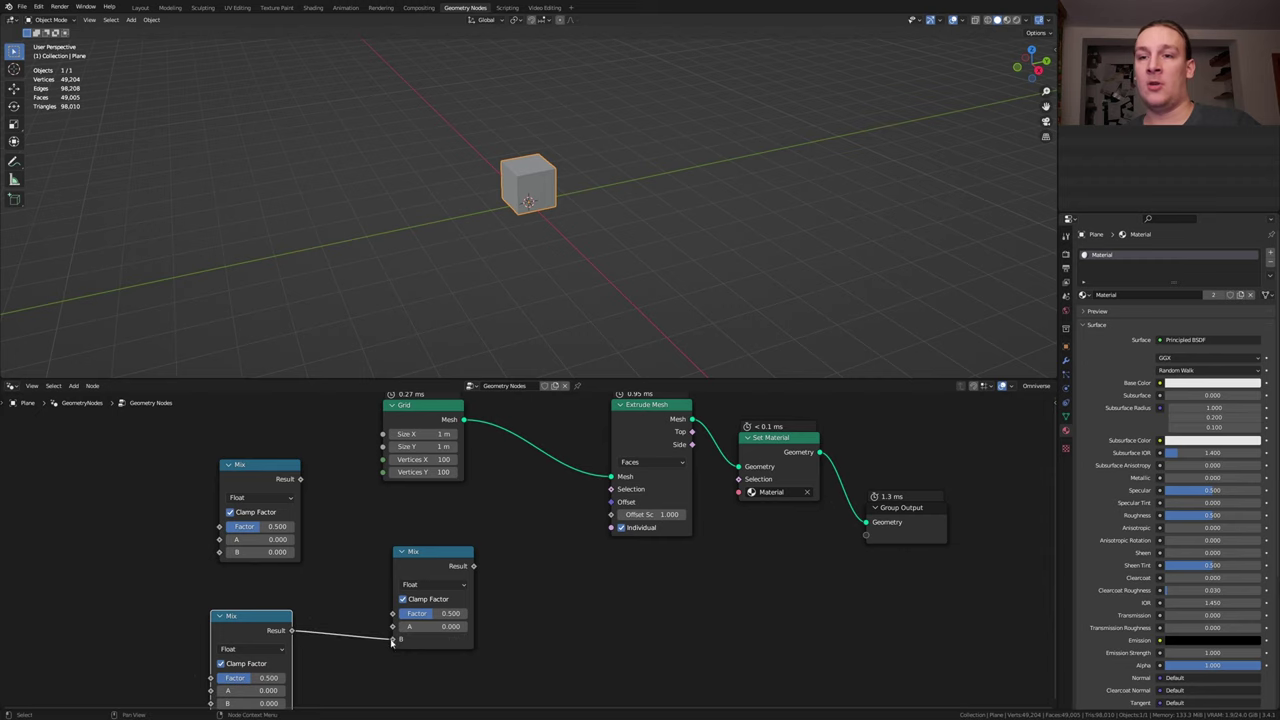
pyautogui.moveTo(300, 479); pyautogui.dragTo(392, 626)
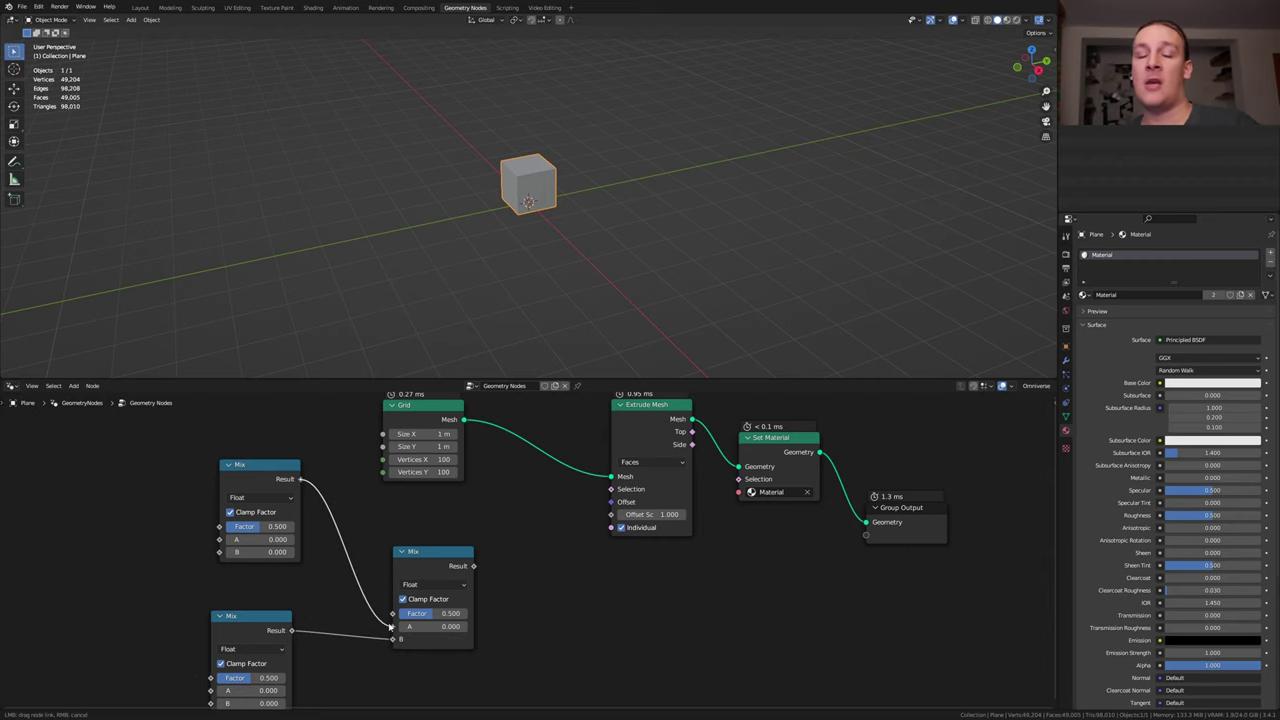
pyautogui.moveTo(474, 566); pyautogui.dragTo(626, 520)
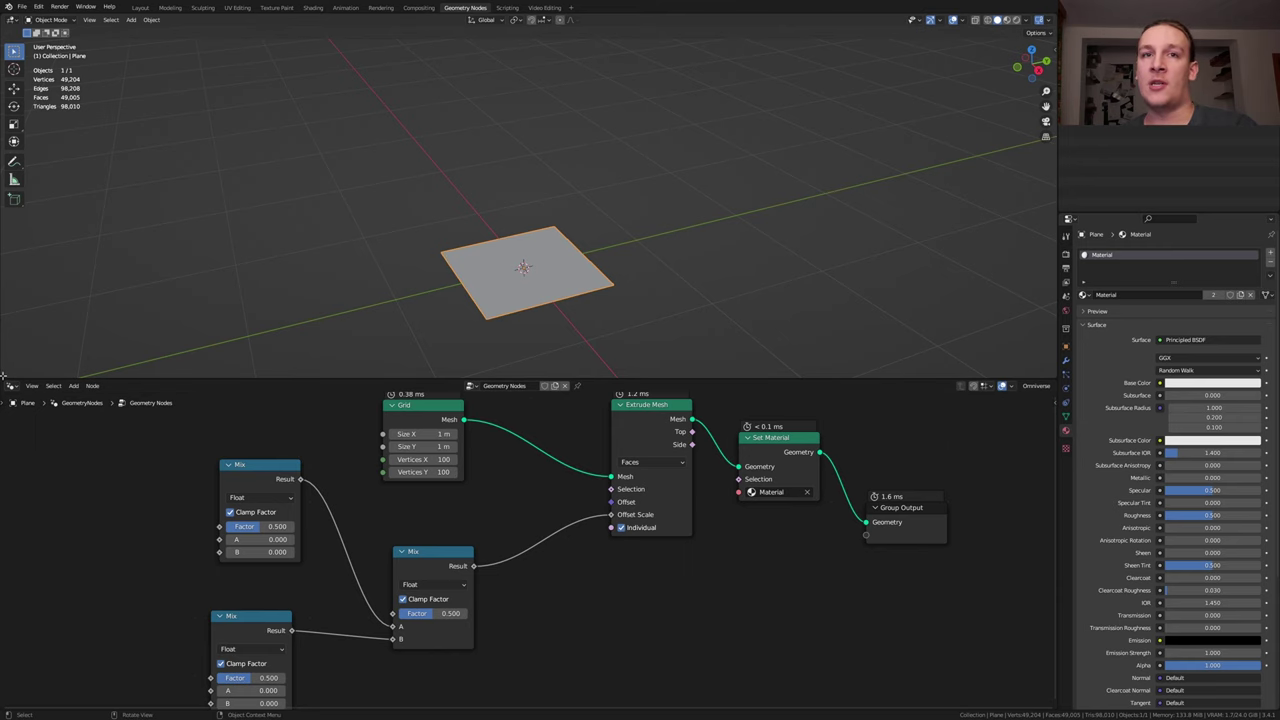
# - Set up a timeline area between the viewport and node editor, and add a 4D Musgrave Texture node before the Mix nodes
pyautogui.moveTo(4, 375); pyautogui.dragTo(4, 276)
pyautogui.scroll(-2, 290, 470)
pyautogui.hotkey('shift', 'a')
pyautogui.write('mu')
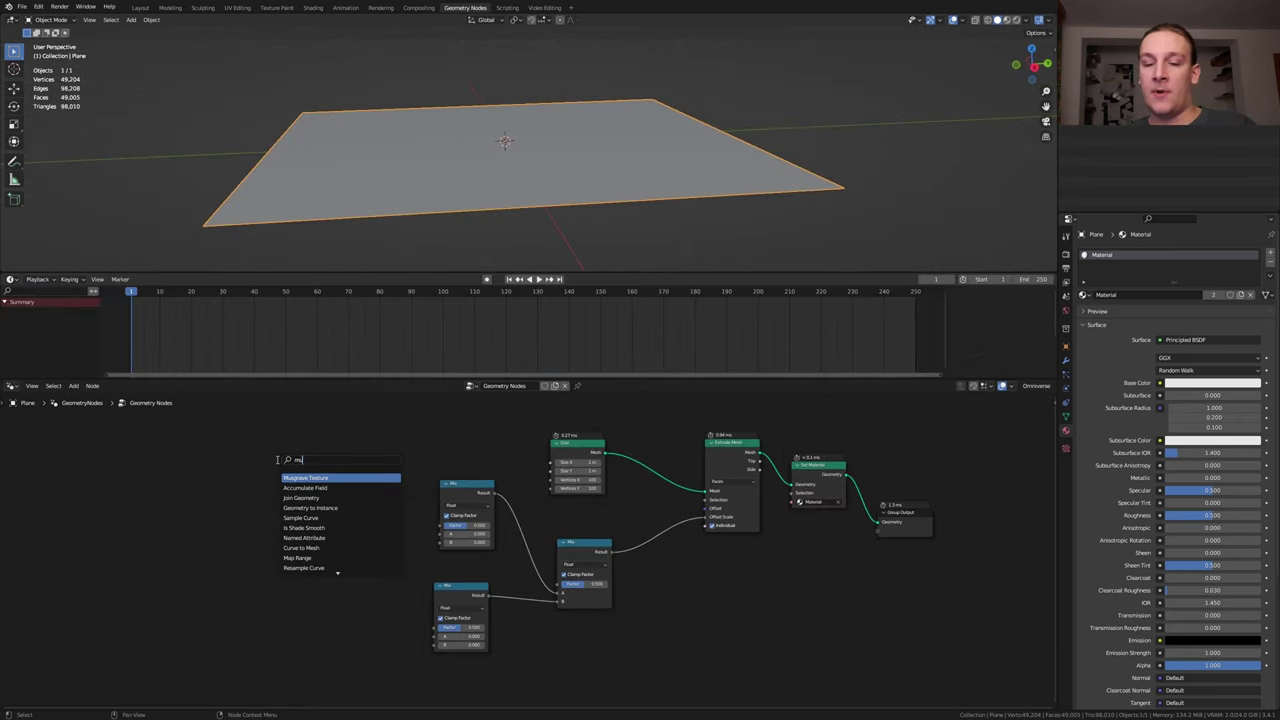
pyautogui.press('Return')
pyautogui.click(293, 469)
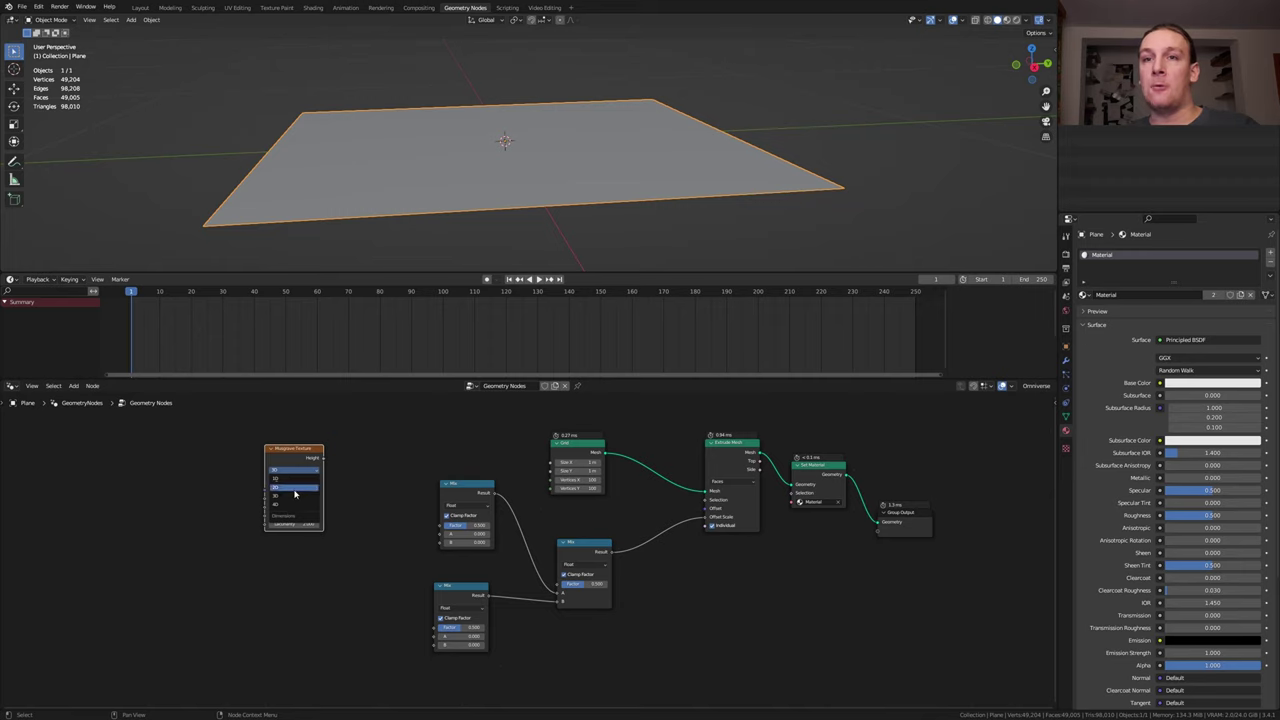
pyautogui.click(297, 467)
# - Duplicate the Musgrave Texture node and connect both Height outputs to the upper Mix node's A and B inputs
pyautogui.hotkey('shift', 'd')
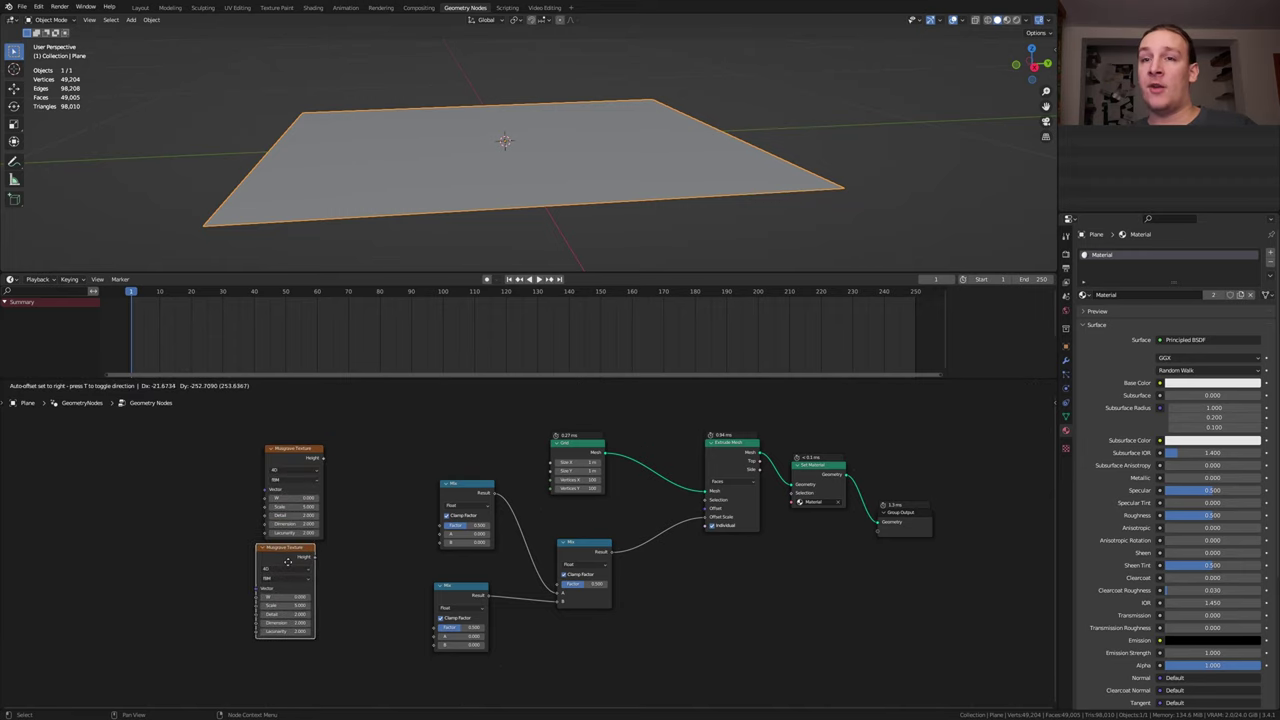
pyautogui.click(324, 517)
pyautogui.moveTo(321, 460); pyautogui.dragTo(327, 569)
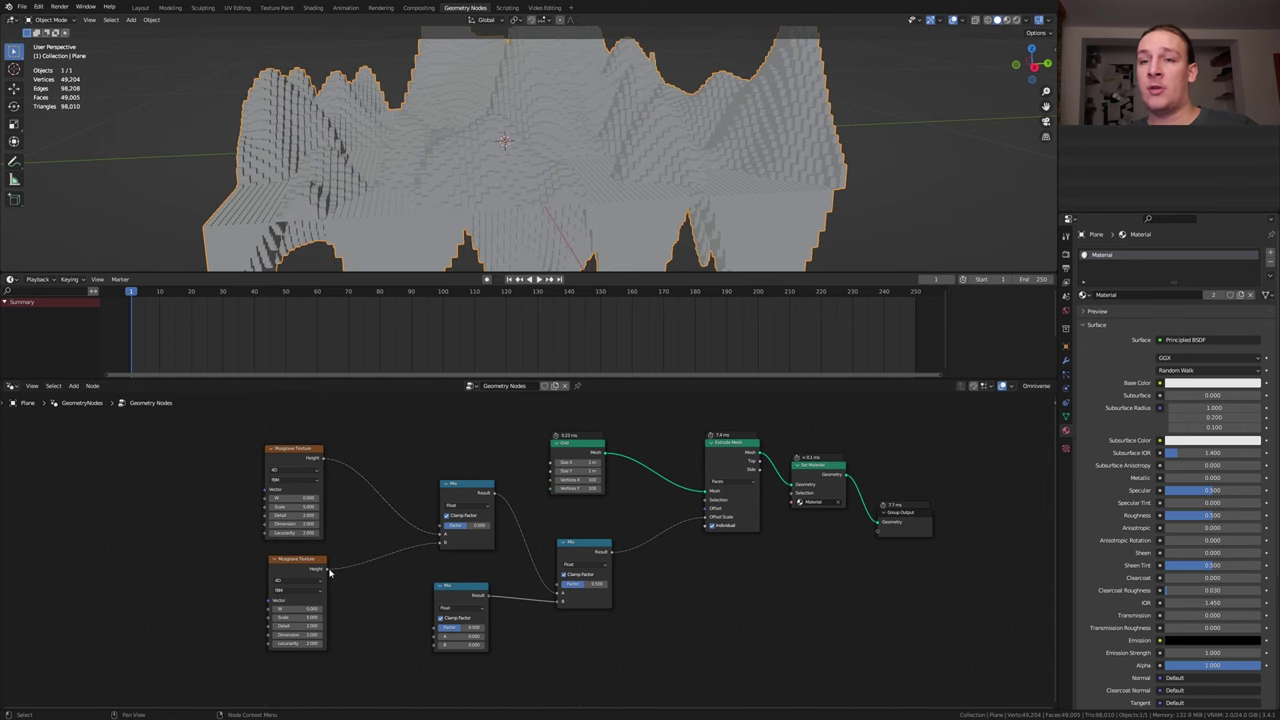
# - Give the upper Musgrave Texture a small positive W and the lower one a small negative W, and keyframe both at frame 1
pyautogui.scroll(1, 290, 510)
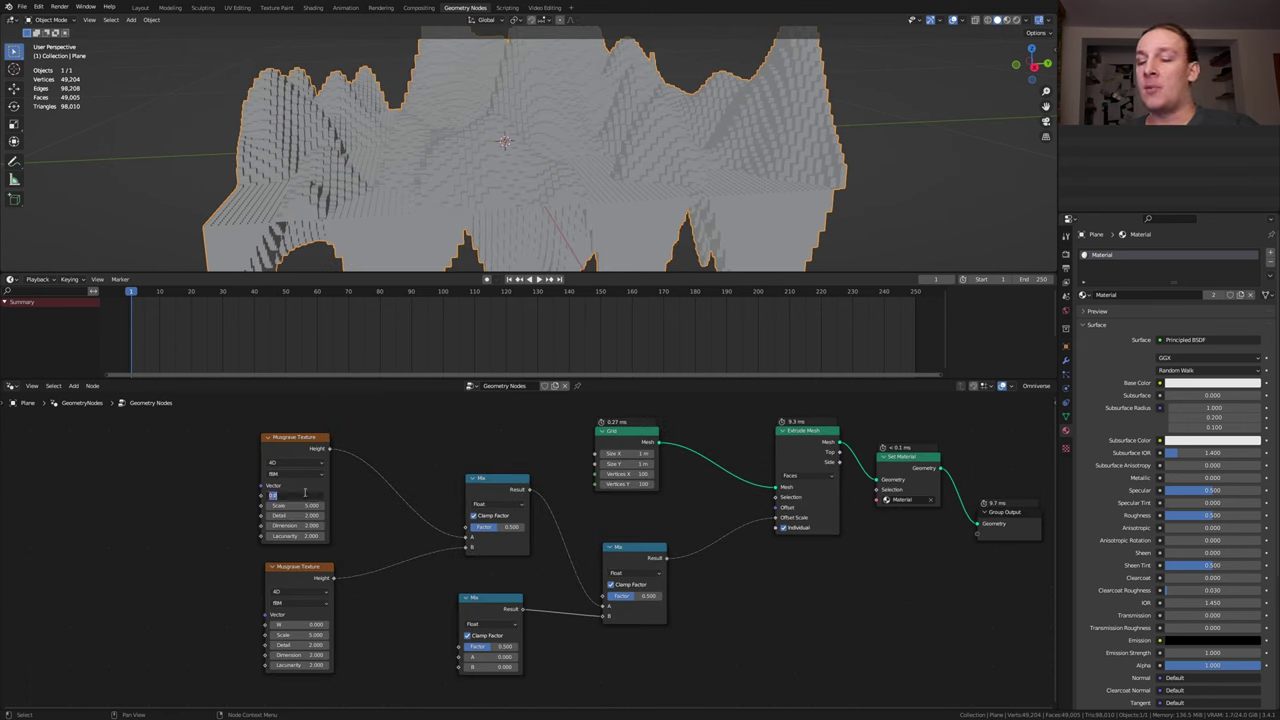
pyautogui.press('Return')
pyautogui.click(292, 624)
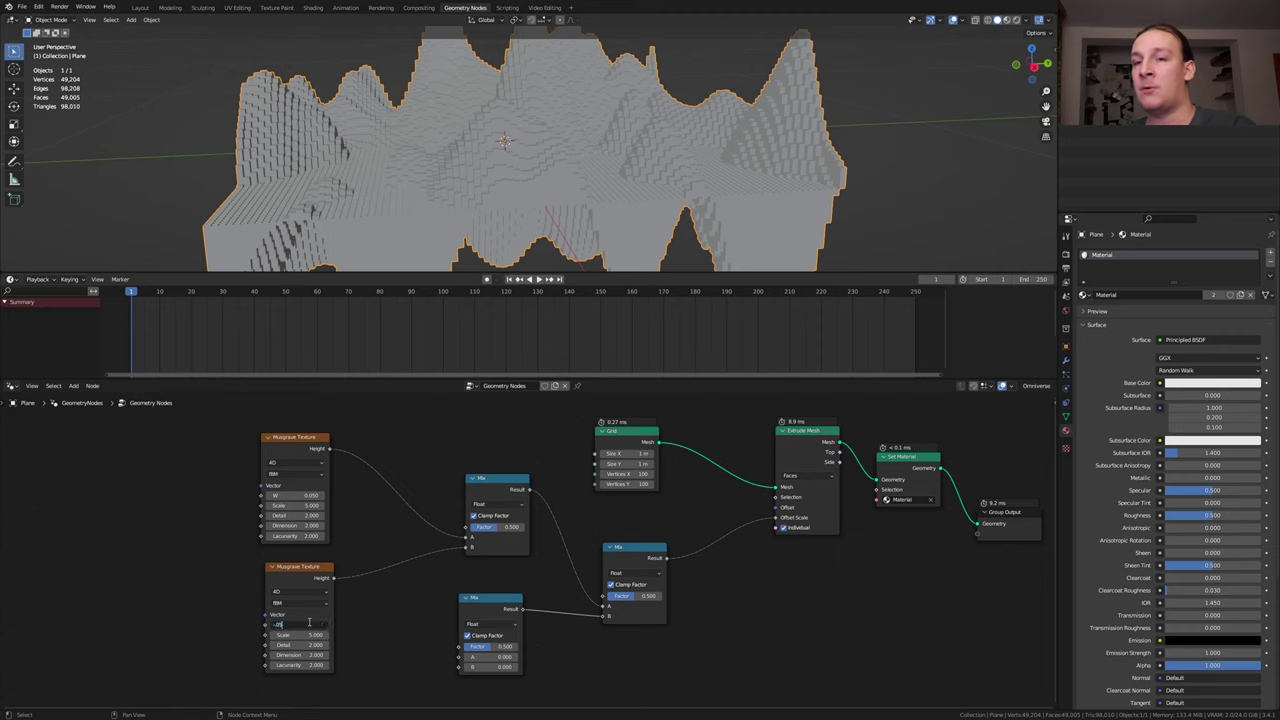
pyautogui.press('Return')
pyautogui.press('i')
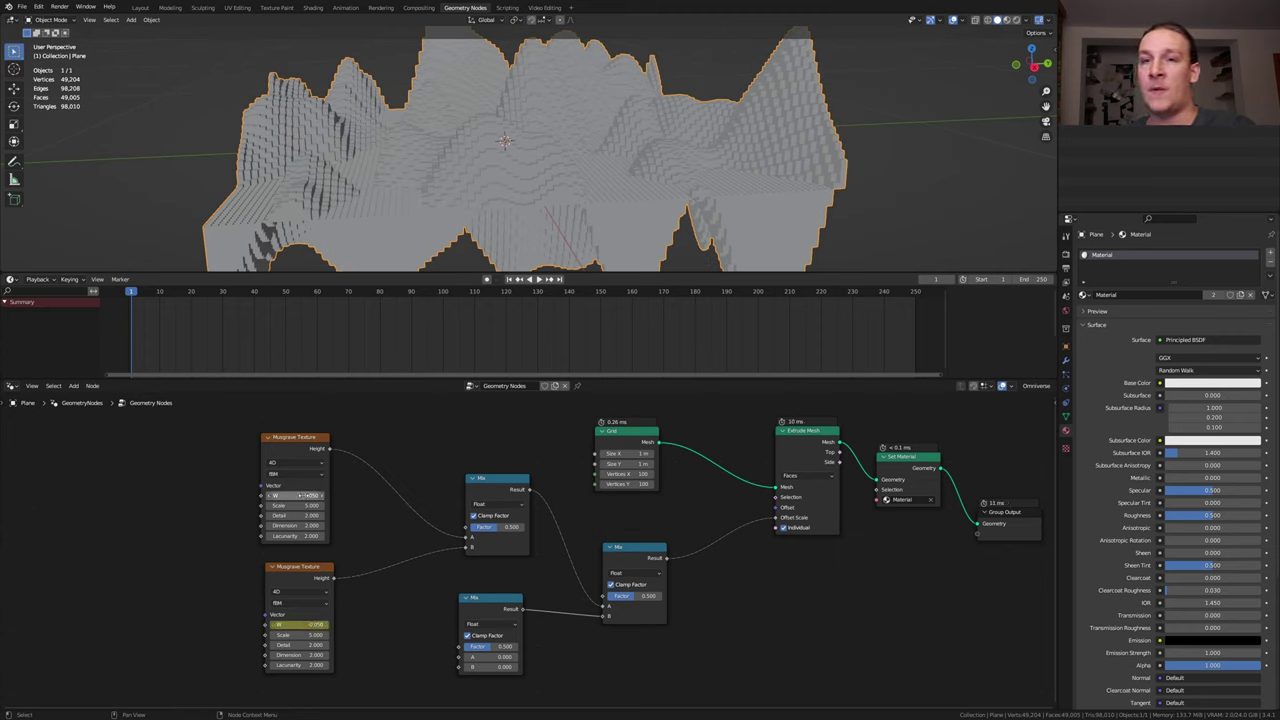
pyautogui.press('i')
# - Set the Scale of both Musgrave Texture nodes to 10
pyautogui.click(312, 505)
pyautogui.write('10')
pyautogui.press('Return')
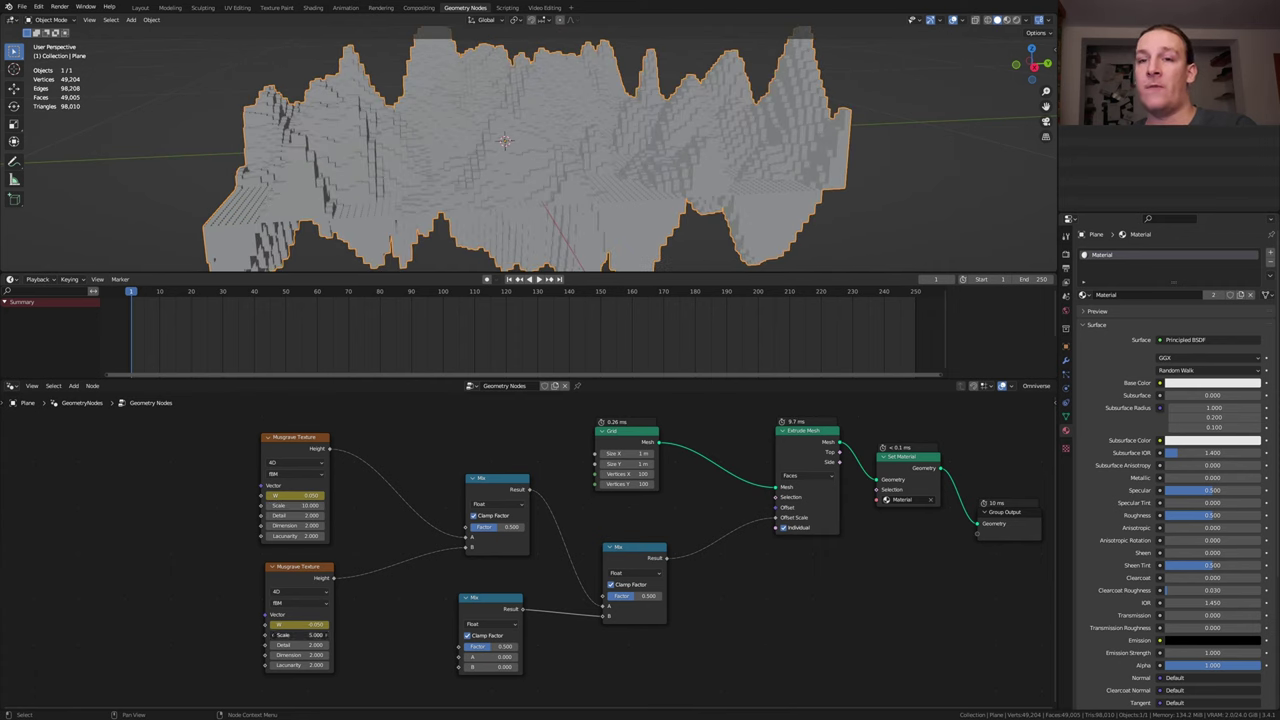
pyautogui.click(306, 635)
pyautogui.write('10')
pyautogui.press('Return')
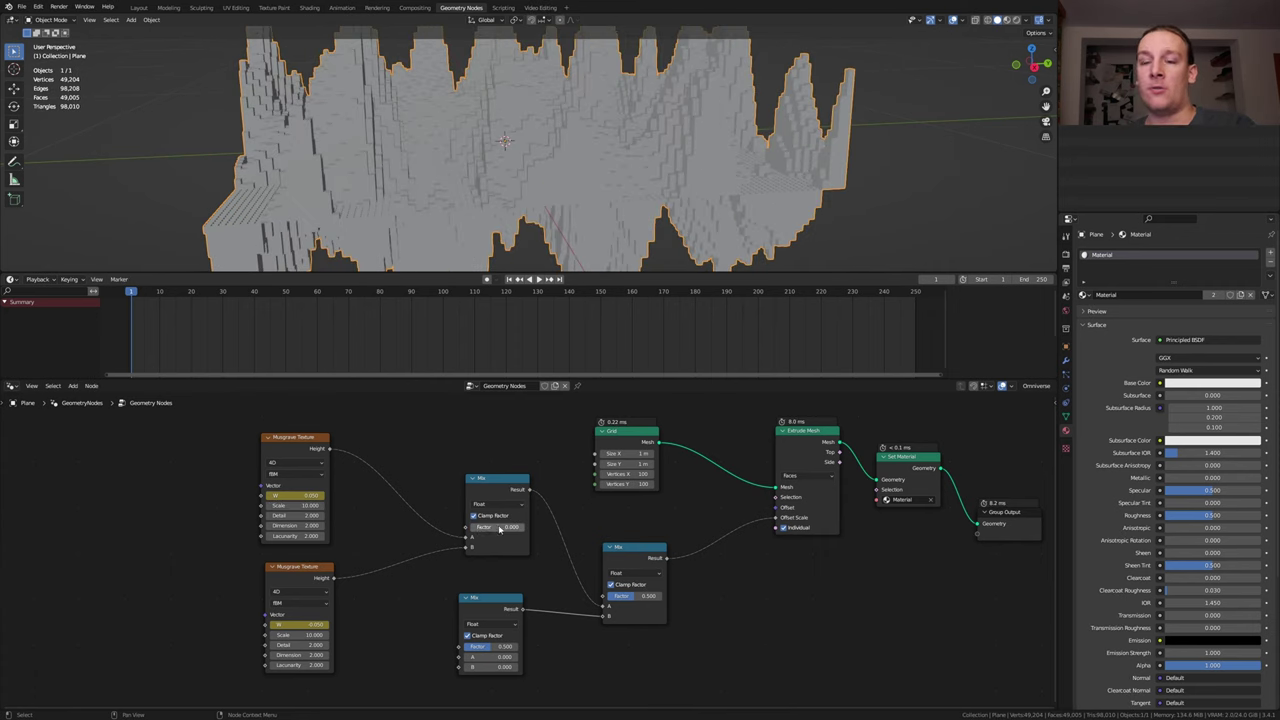
# - Keyframe the Factor of the upper and lower Mix nodes at 0 on frame 1
pyautogui.press('i')
pyautogui.click(488, 647)
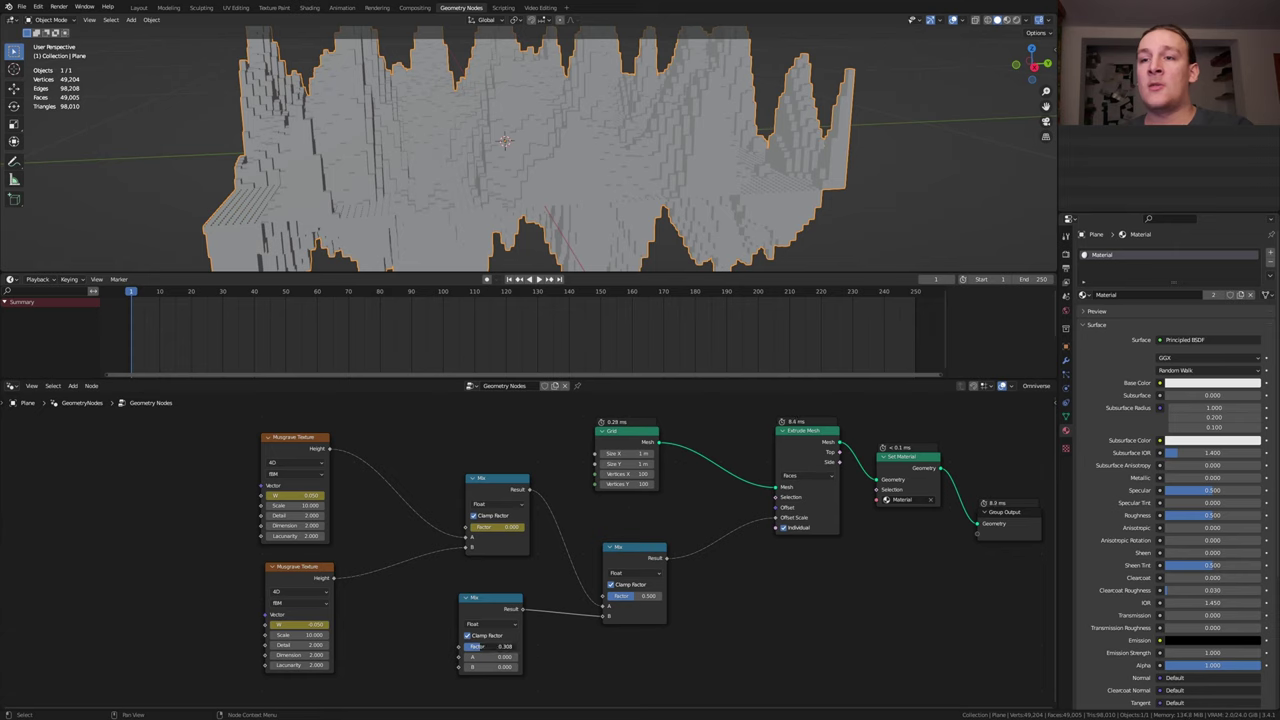
pyautogui.write('0')
pyautogui.press('Return')
pyautogui.press('i')
# - Add a Wave Texture node below the Musgrave nodes and connect its Color to the lower Mix node's A input
pyautogui.moveTo(435, 608); pyautogui.dragTo(543, 457, button='middle')
pyautogui.hotkey('shift', 'a')
pyautogui.click(543, 457)
pyautogui.write('wav')
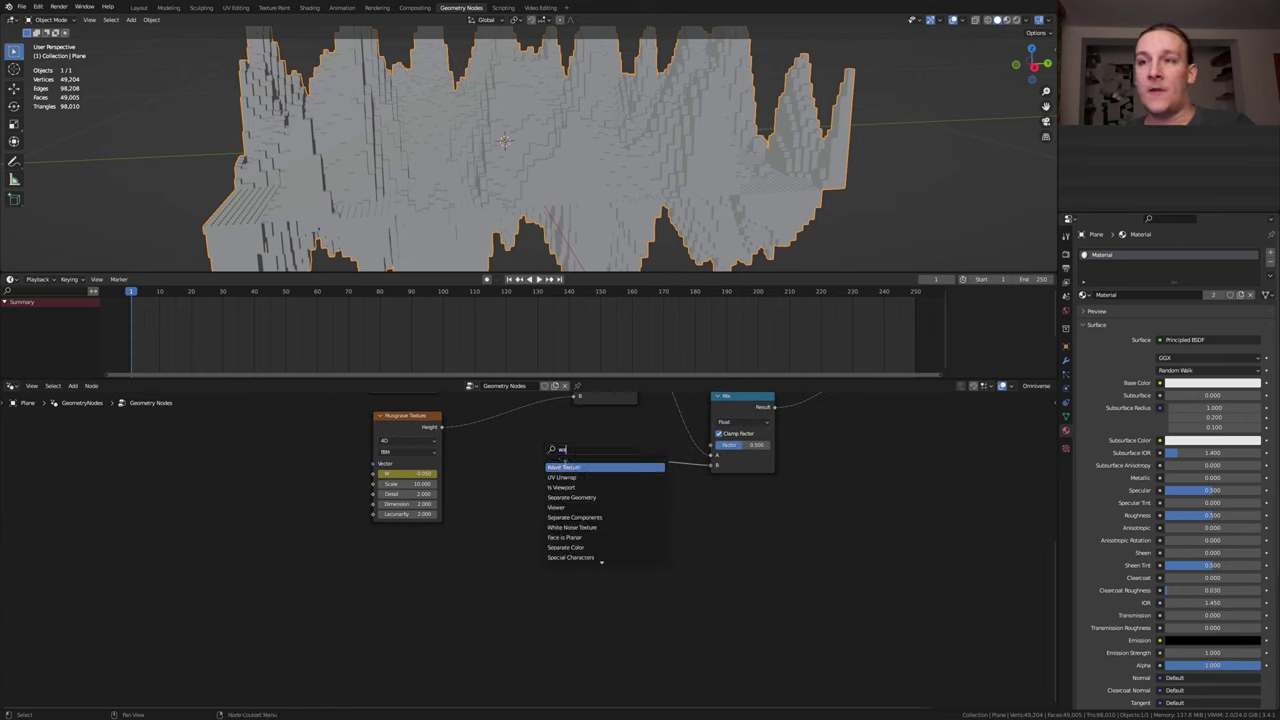
pyautogui.click(563, 467)
pyautogui.click(351, 595)
pyautogui.moveTo(375, 582); pyautogui.dragTo(566, 506)
# - Set the Wave Texture's bands direction to Z, Distortion to 14.5 and Scale to 8
pyautogui.click(337, 615)
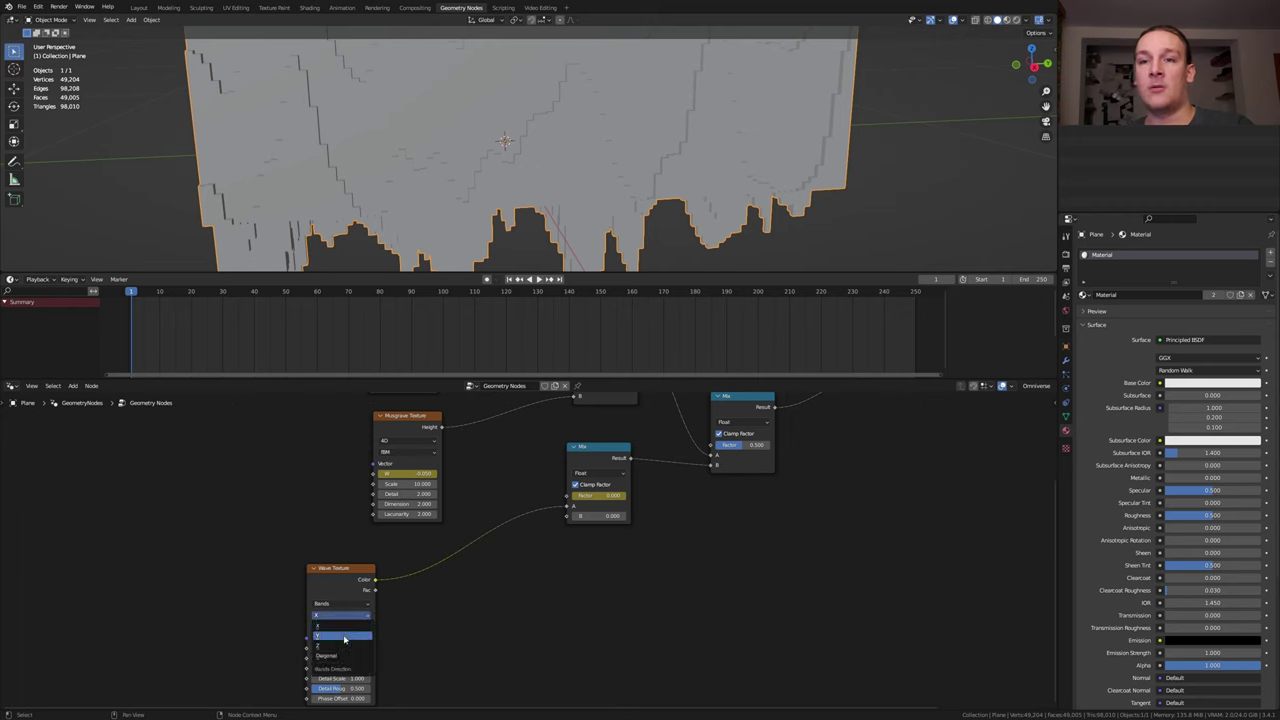
pyautogui.click(340, 646)
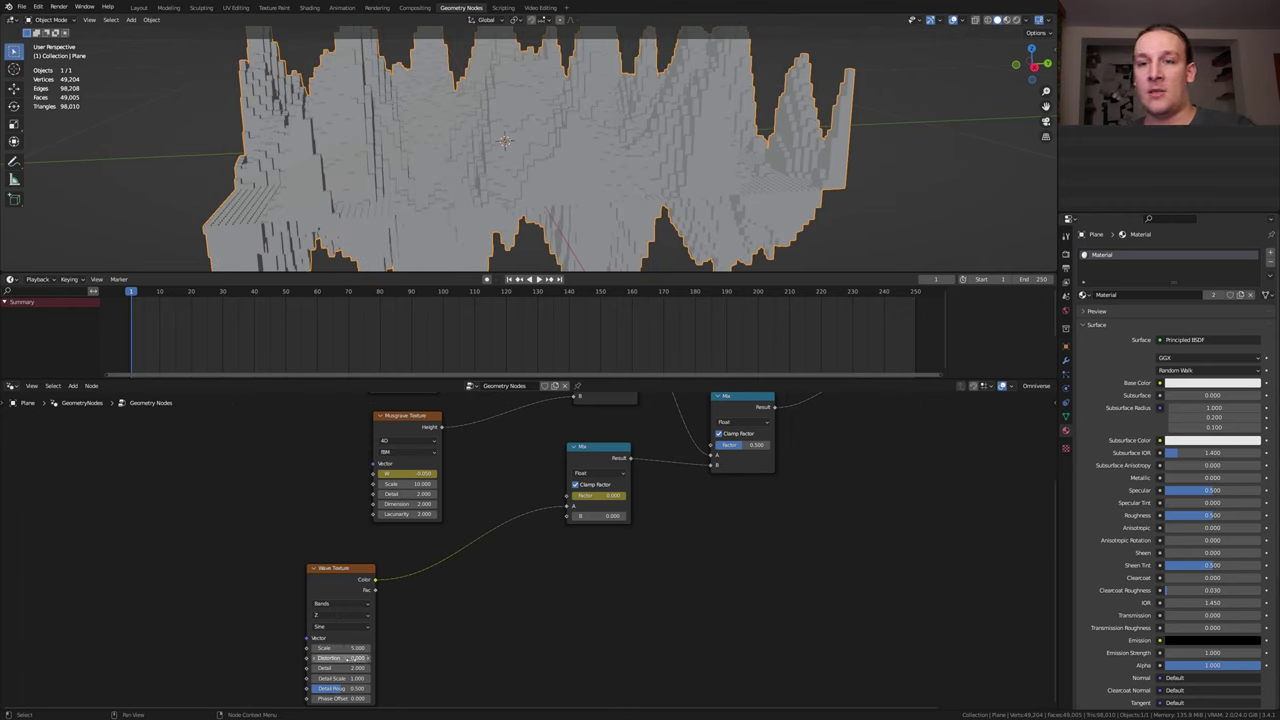
pyautogui.click(351, 658)
pyautogui.write('14.5')
pyautogui.press('Return')
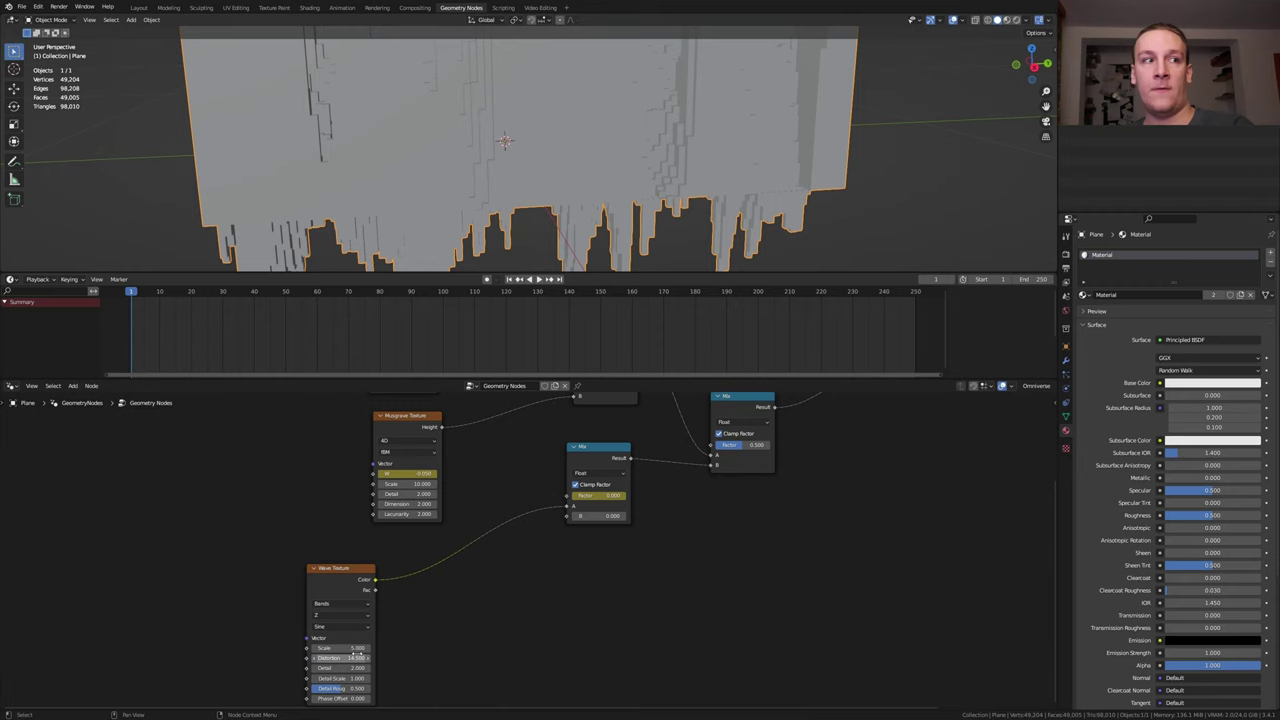
pyautogui.click(352, 648)
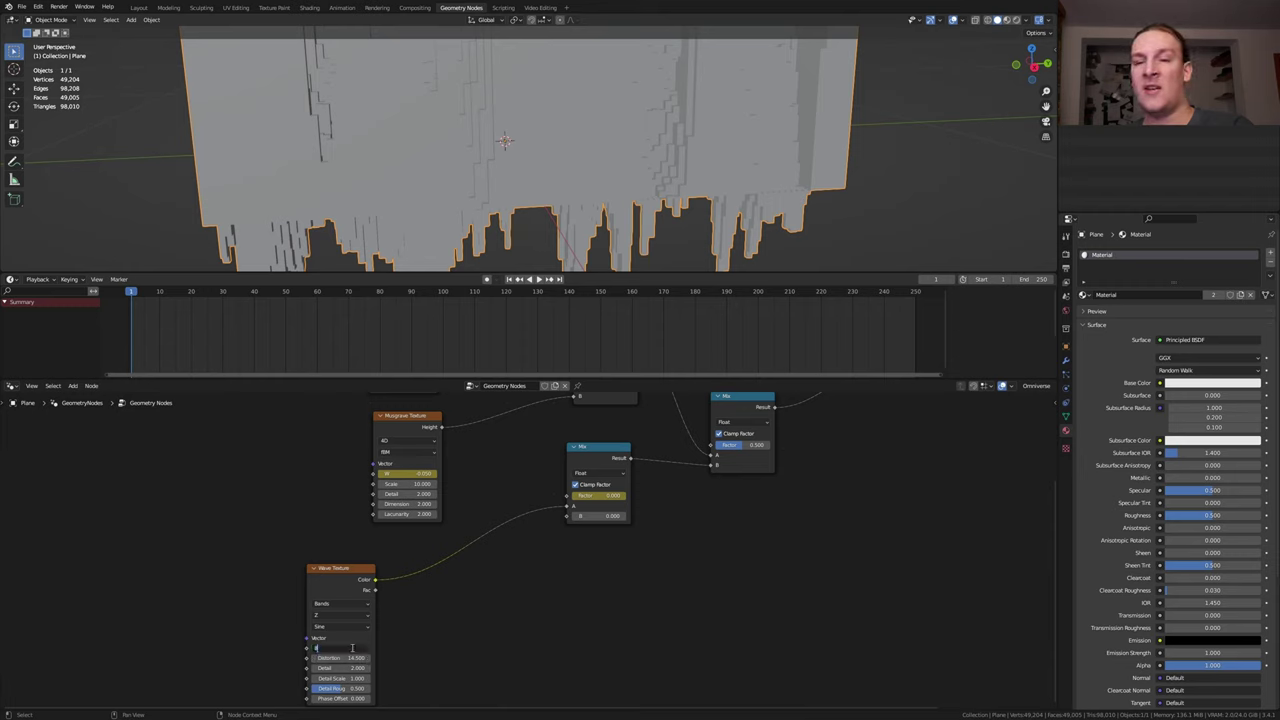
pyautogui.write('8')
pyautogui.press('Return')
# - Set the Wave Texture's Phase Offset to -0.25 and keyframe it at frame 1
pyautogui.moveTo(352, 648); pyautogui.dragTo(353, 575, button='middle')
pyautogui.scroll(1, 353, 575)
pyautogui.click(342, 630)
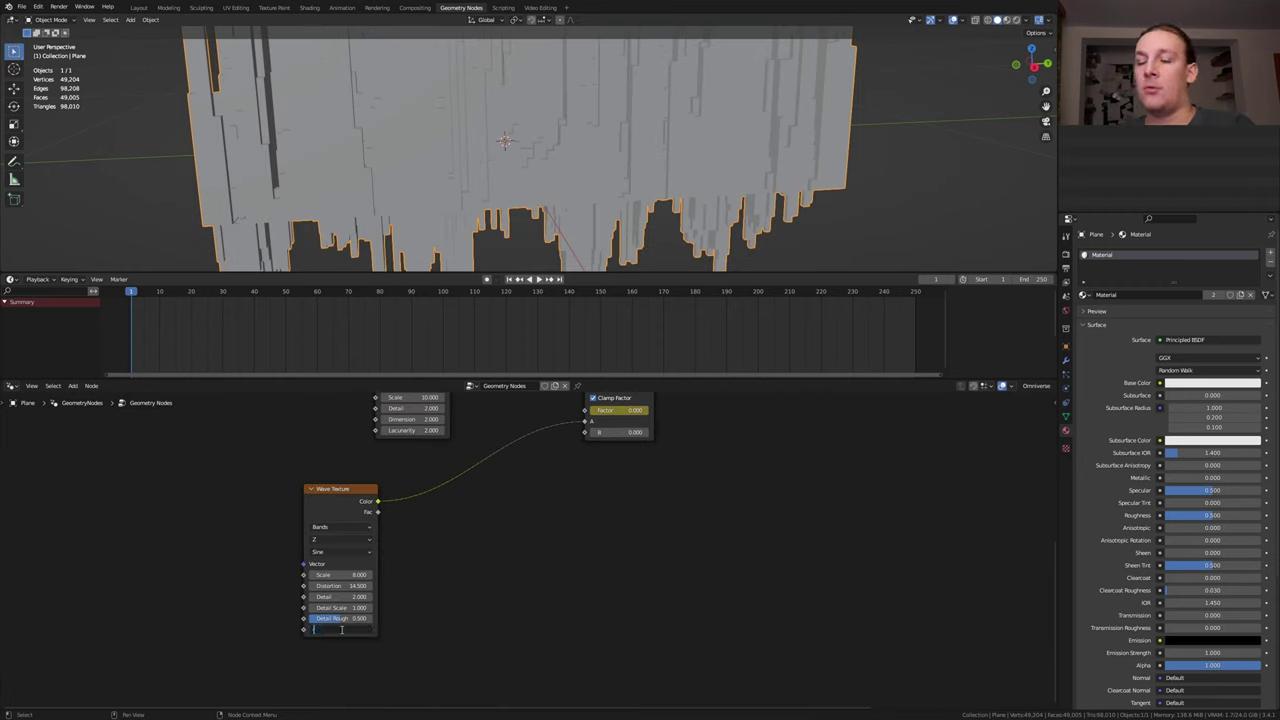
pyautogui.write('-0.25')
pyautogui.press('Return')
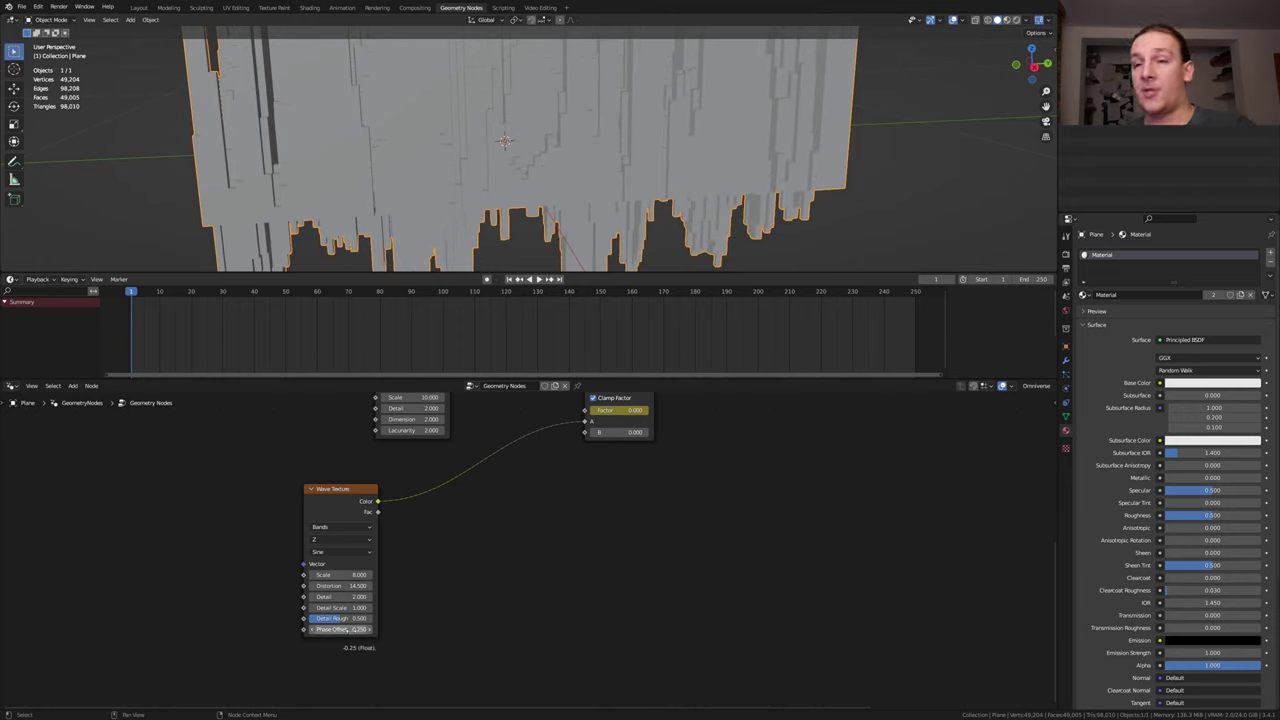
# - Duplicate the Wave Texture node and connect the copy's Color to the lower Mix node's B input
pyautogui.click(346, 491)
pyautogui.hotkey('shift', 'd')
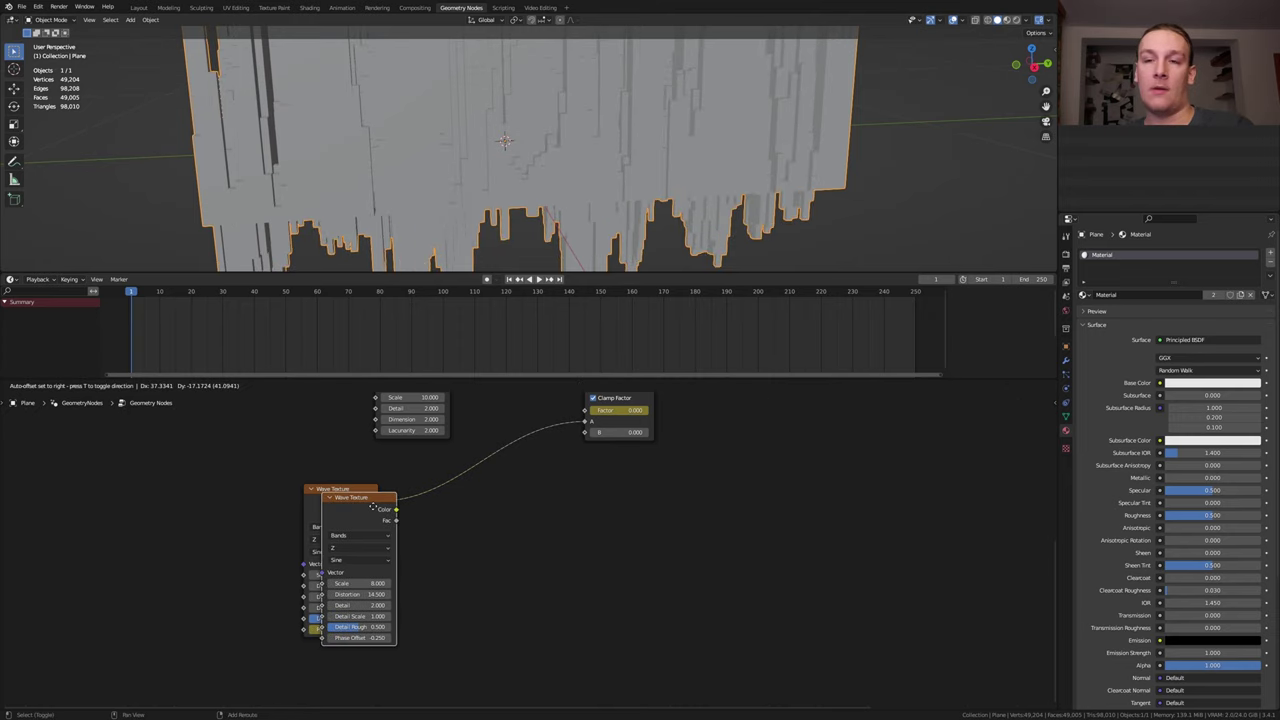
pyautogui.click(469, 539)
pyautogui.moveTo(485, 539); pyautogui.dragTo(585, 432)
# - Set the duplicated Wave Texture's Phase Offset to 0.25 and keyframe it at frame 1
pyautogui.click(446, 664)
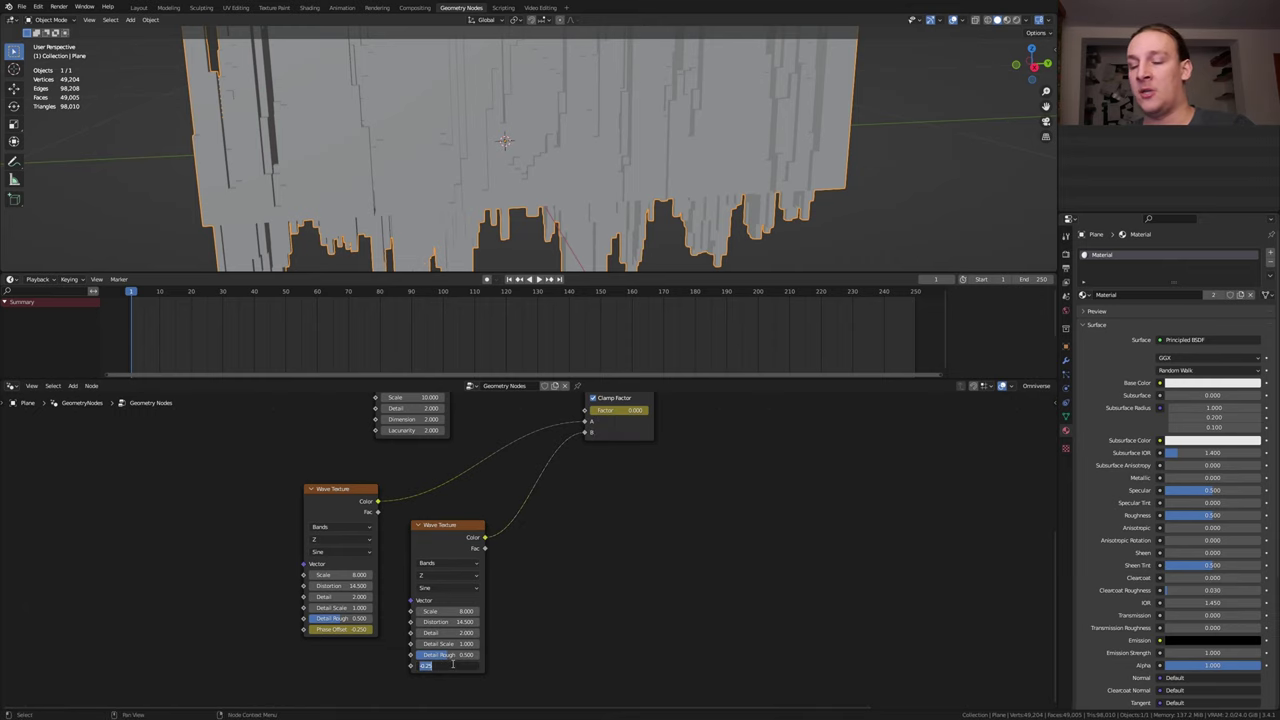
pyautogui.write('.25')
pyautogui.press('Return')
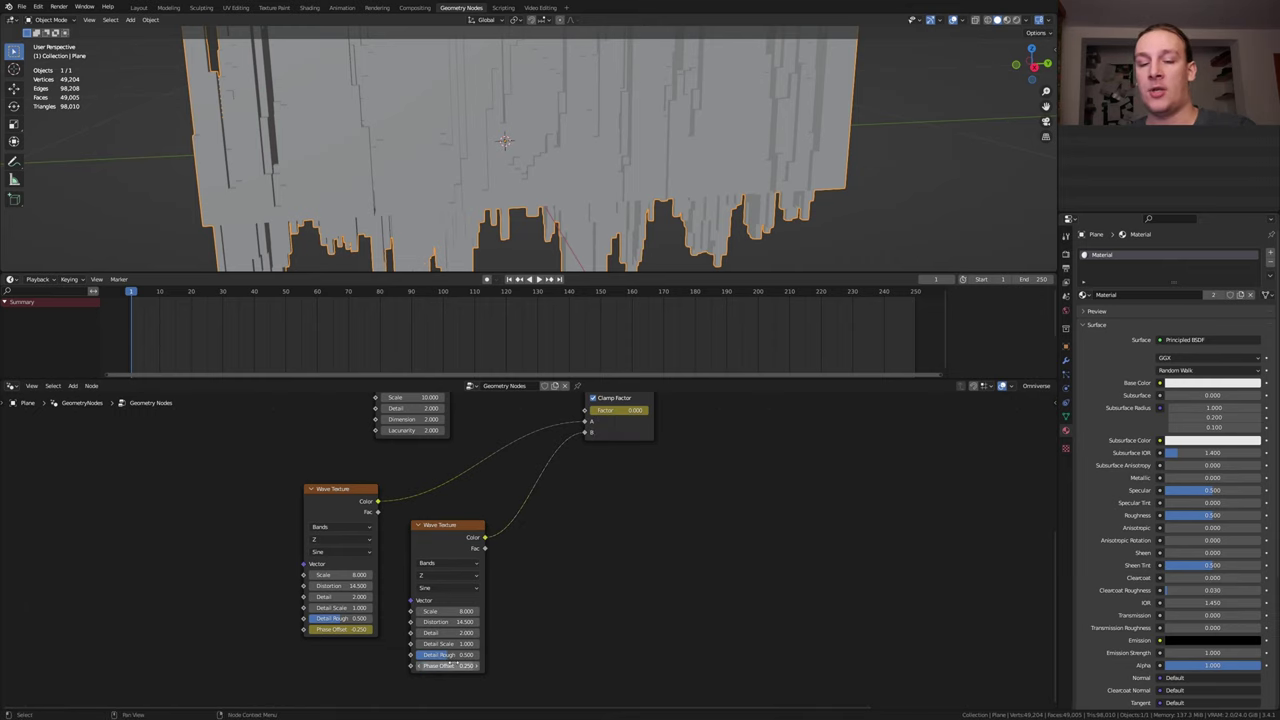
pyautogui.press('i')
# - Set the scene's end frame to 175
pyautogui.click(1022, 279)
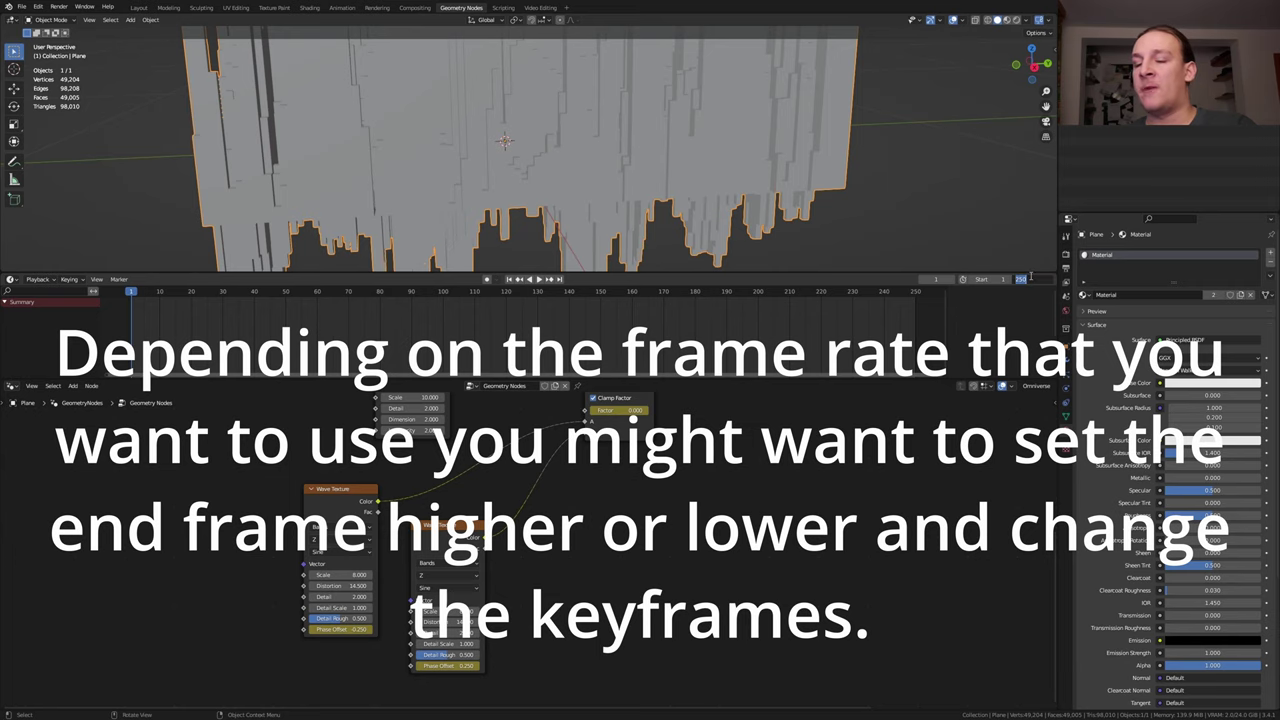
pyautogui.write('175')
pyautogui.press('Return')
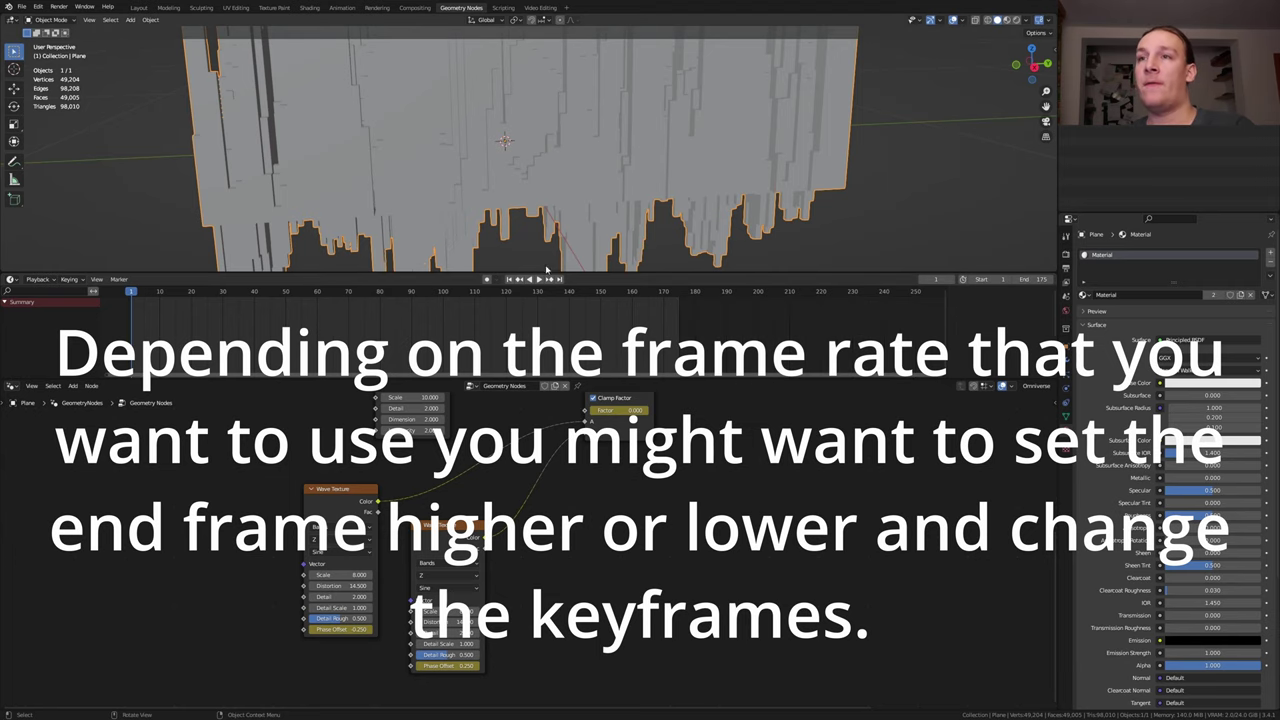
# - Go to frame 176 and keyframe the Factor of the upper and lower Mix nodes at 1
pyautogui.click(560, 279)
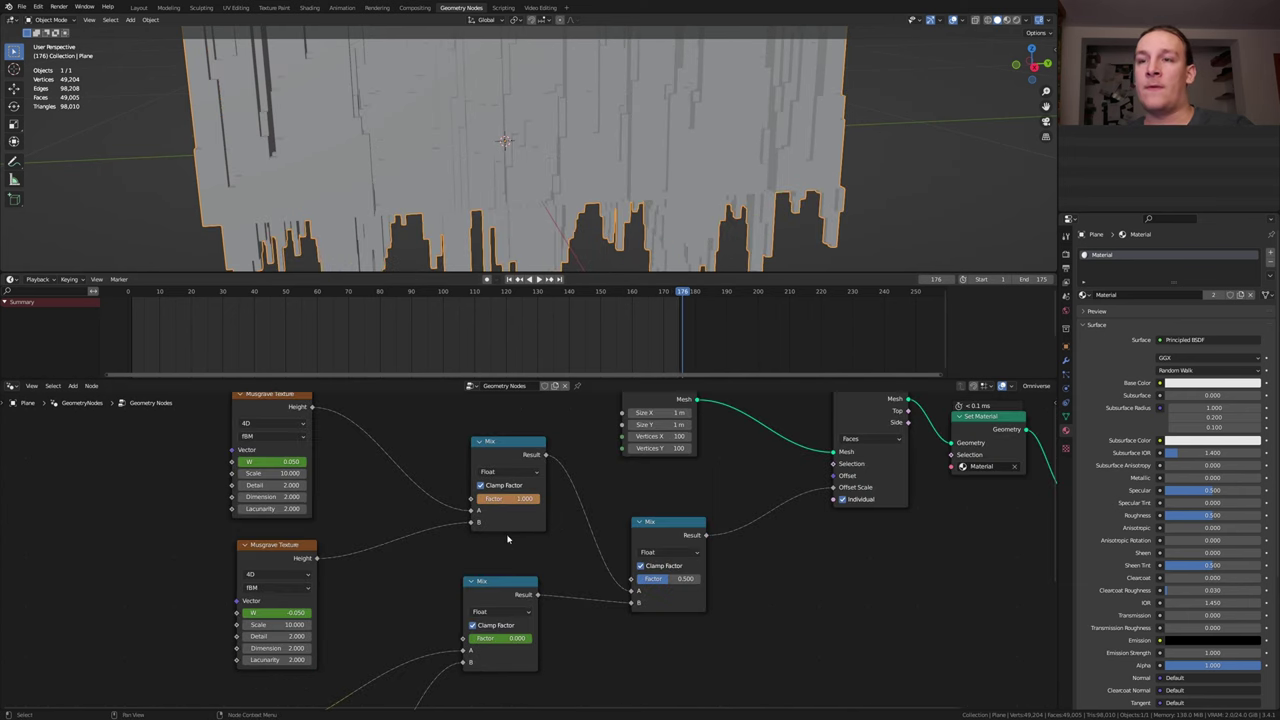
pyautogui.moveTo(503, 642); pyautogui.dragTo(540, 642)
pyautogui.press('i')
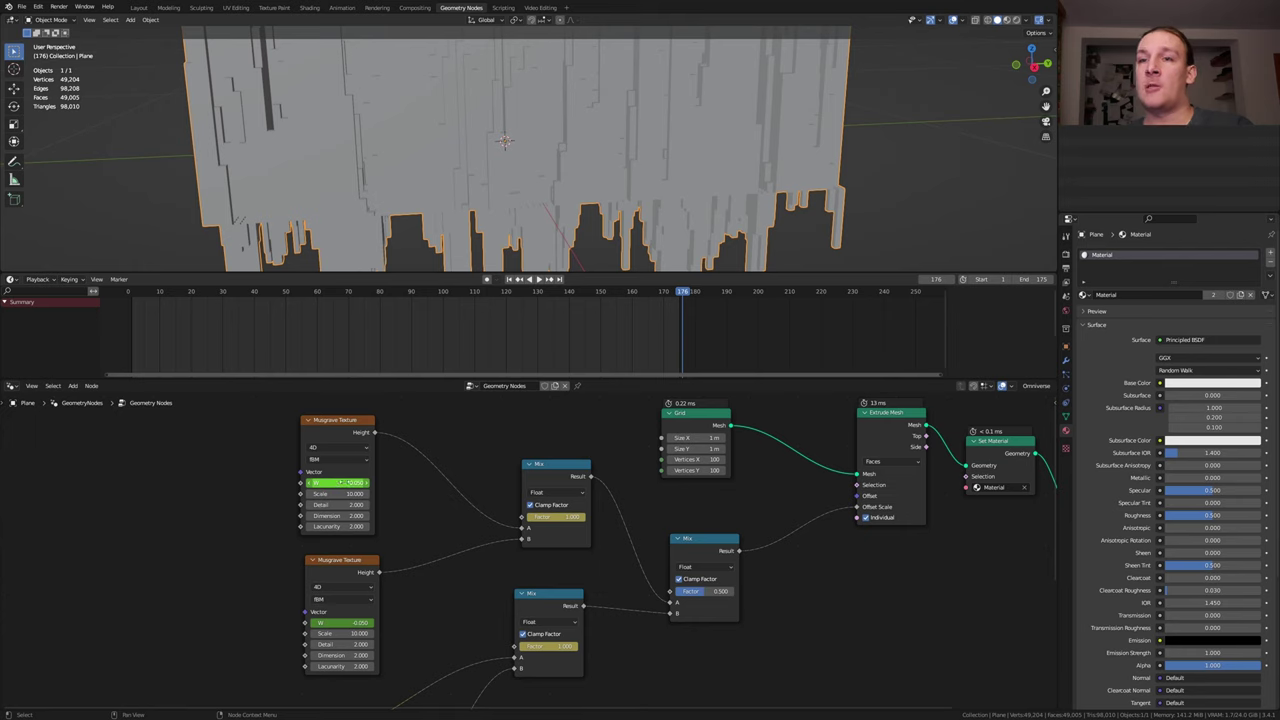
# - Keyframe W at frame 176 as -0.05 on the upper Musgrave Texture and 0.05 on the lower one
pyautogui.click(341, 483)
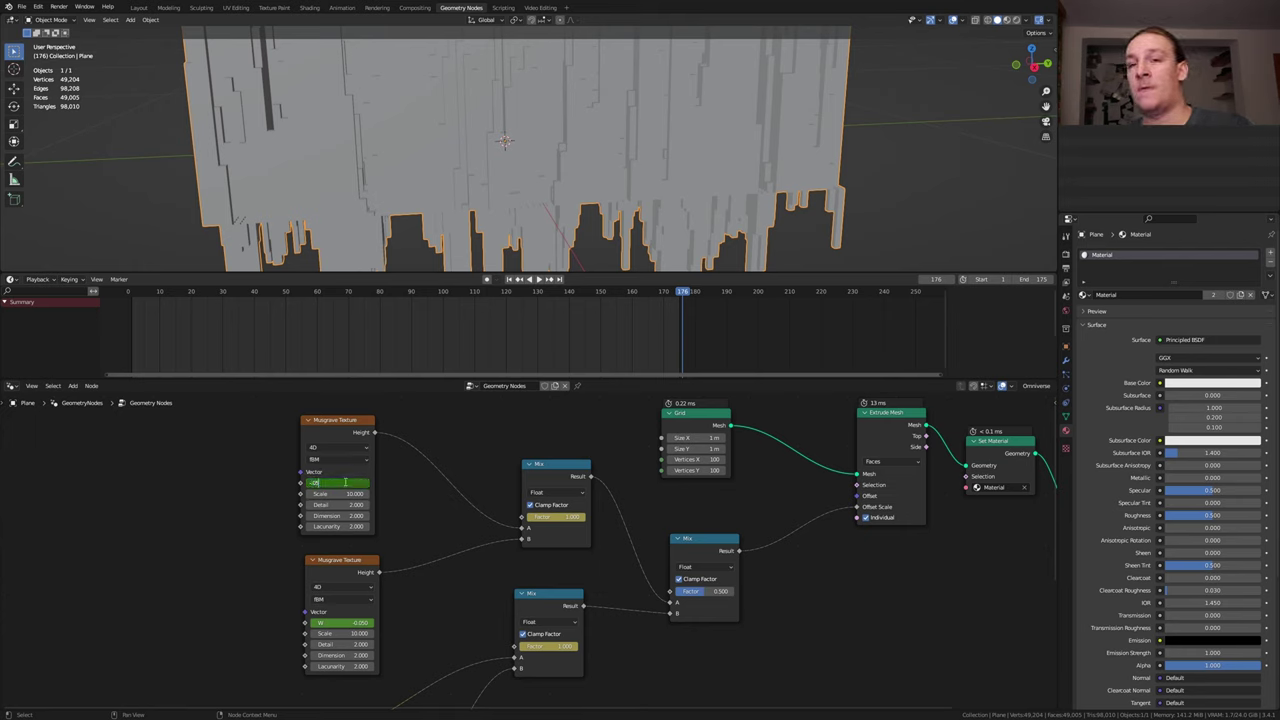
pyautogui.press('Return')
pyautogui.click(359, 624)
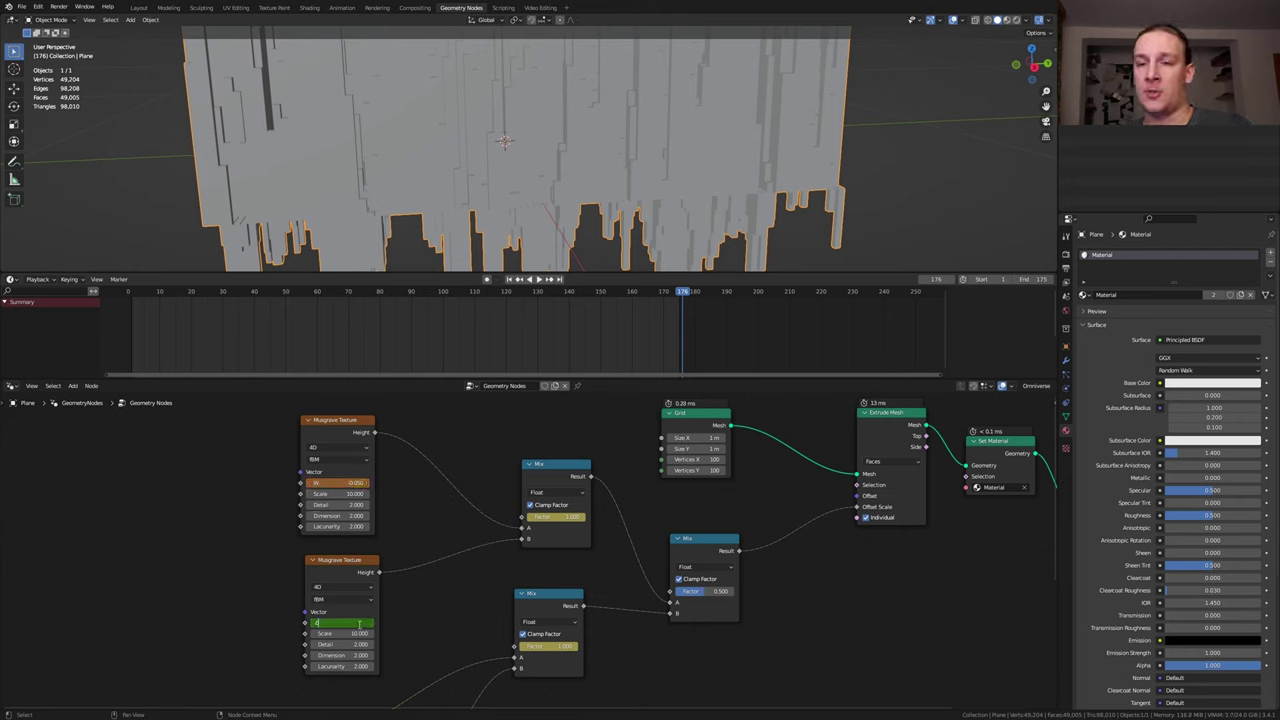
pyautogui.press('Return')
pyautogui.press('i')
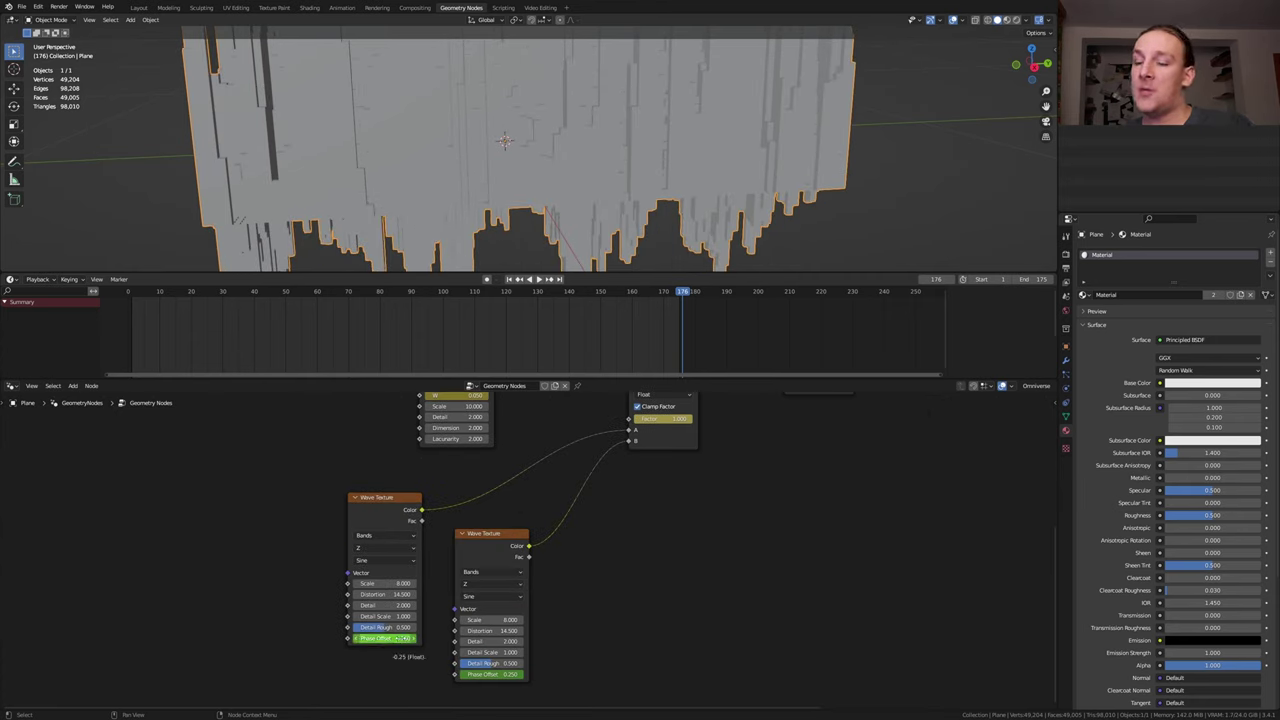
# - Keyframe Phase Offset at frame 176 as 0.25 on the first Wave Texture and -0.25 on its duplicate
pyautogui.click(401, 638)
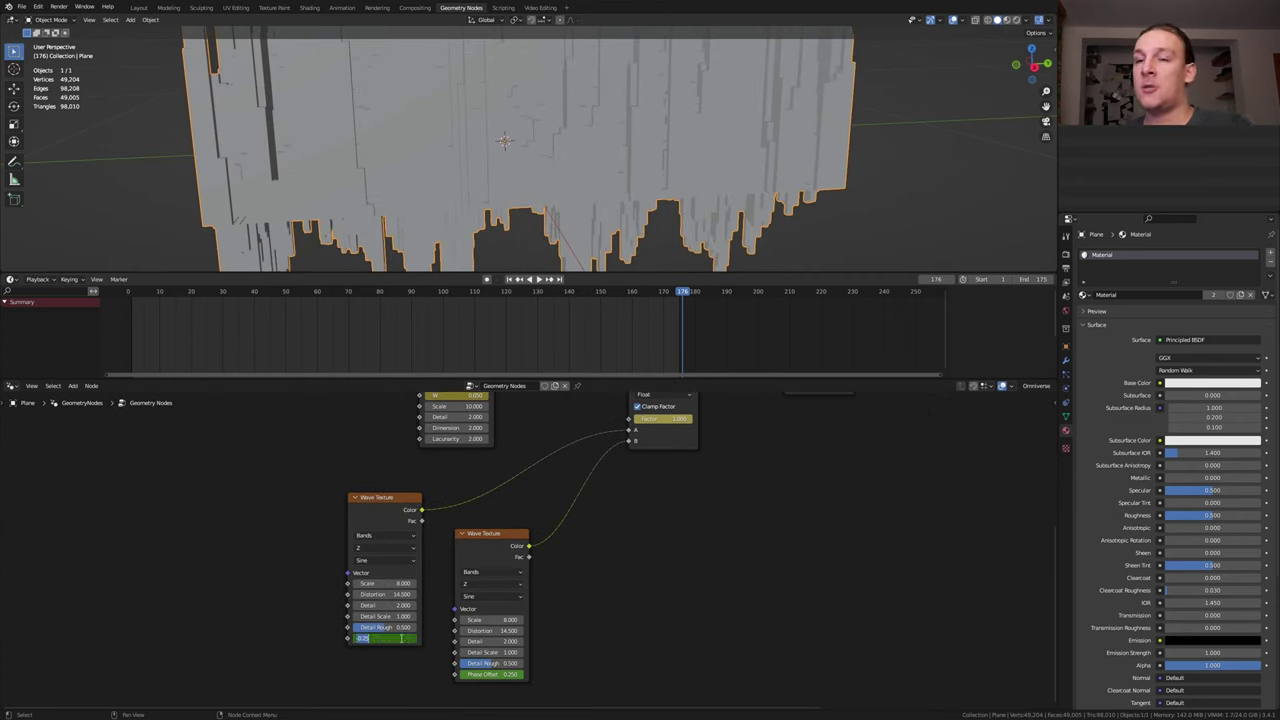
pyautogui.press('Return')
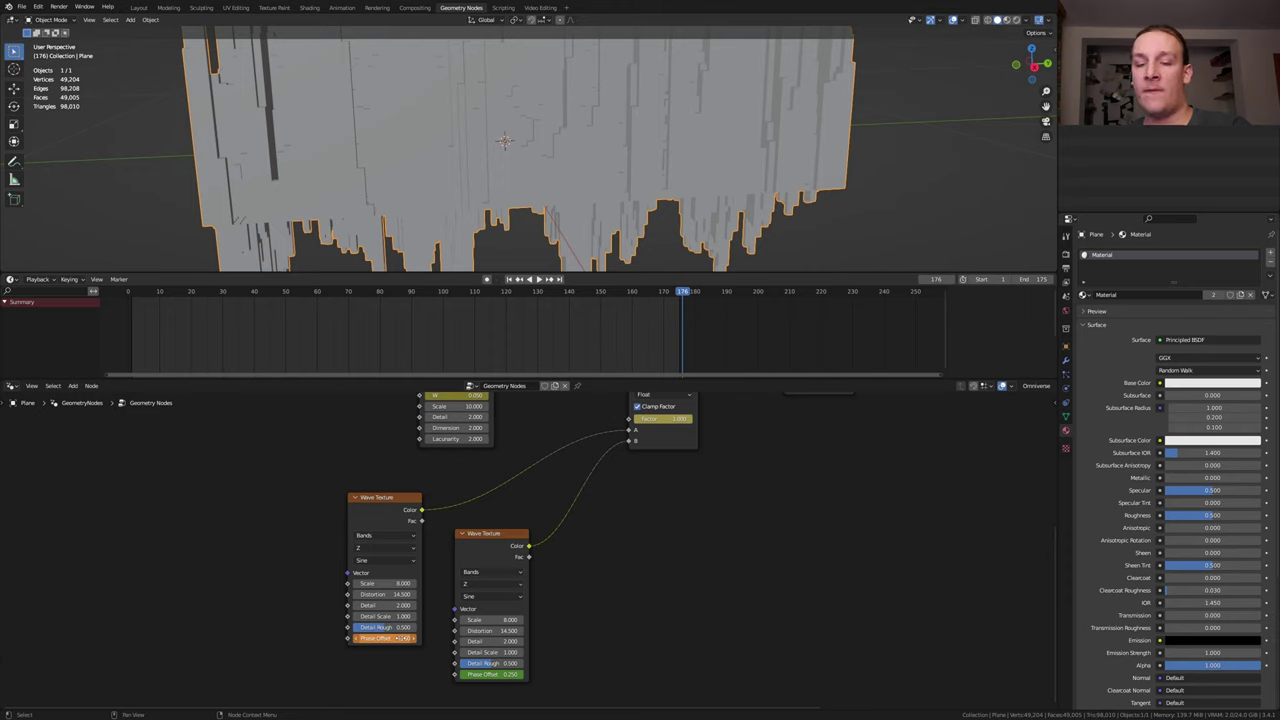
pyautogui.press('i')
pyautogui.click(490, 674)
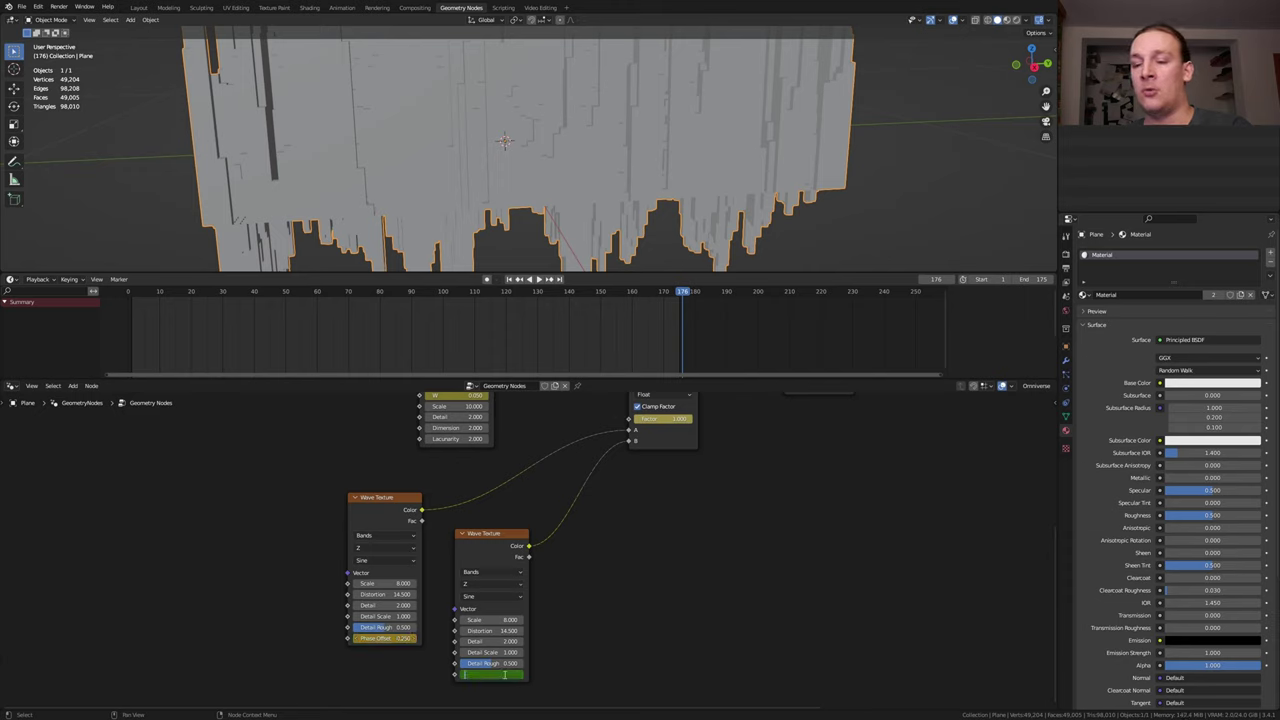
pyautogui.press('Return')
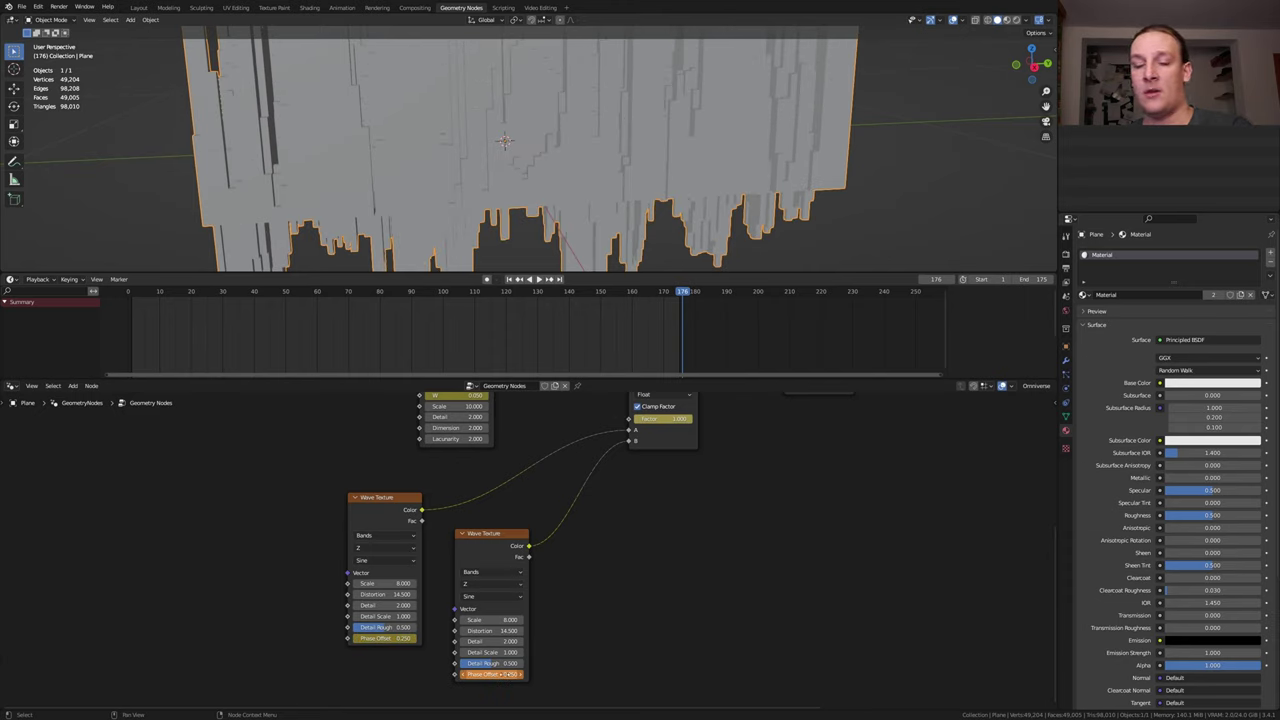
pyautogui.press('i')
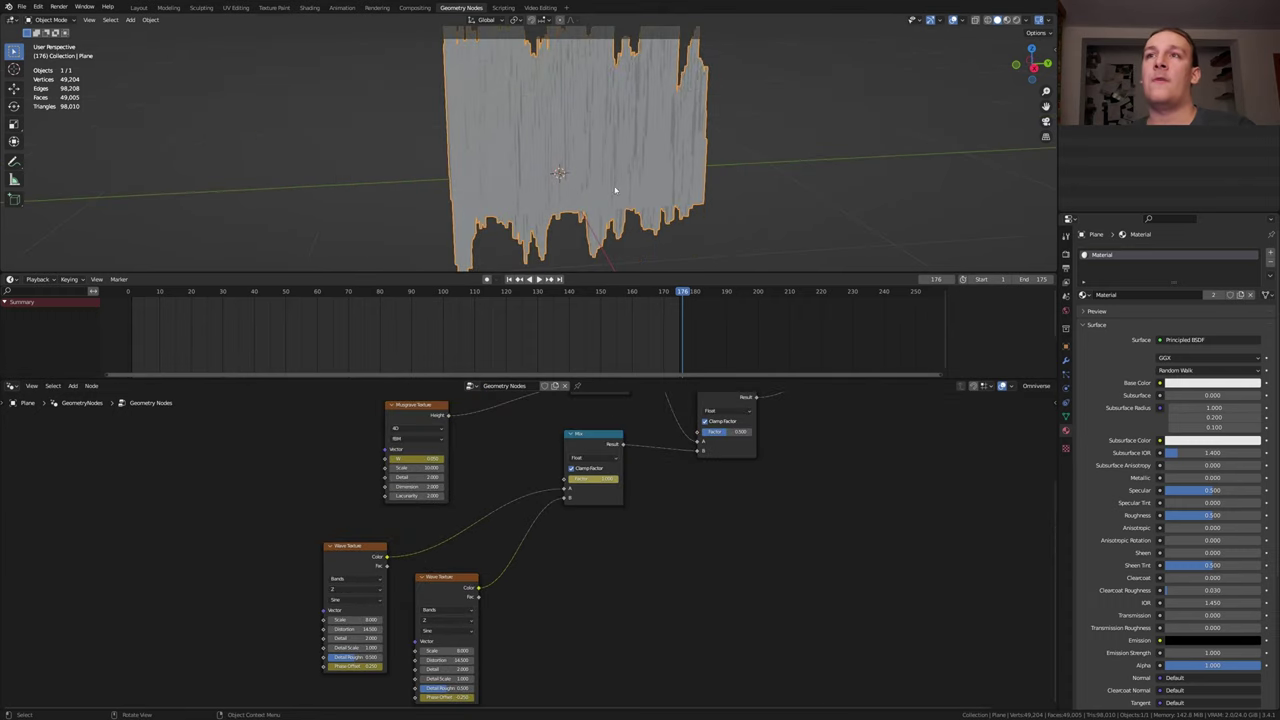
# - Play the animation from the first frame and set the texture and Mix node keyframes to Linear interpolation
pyautogui.hotkey('shift', 'Left')
pyautogui.press('space')
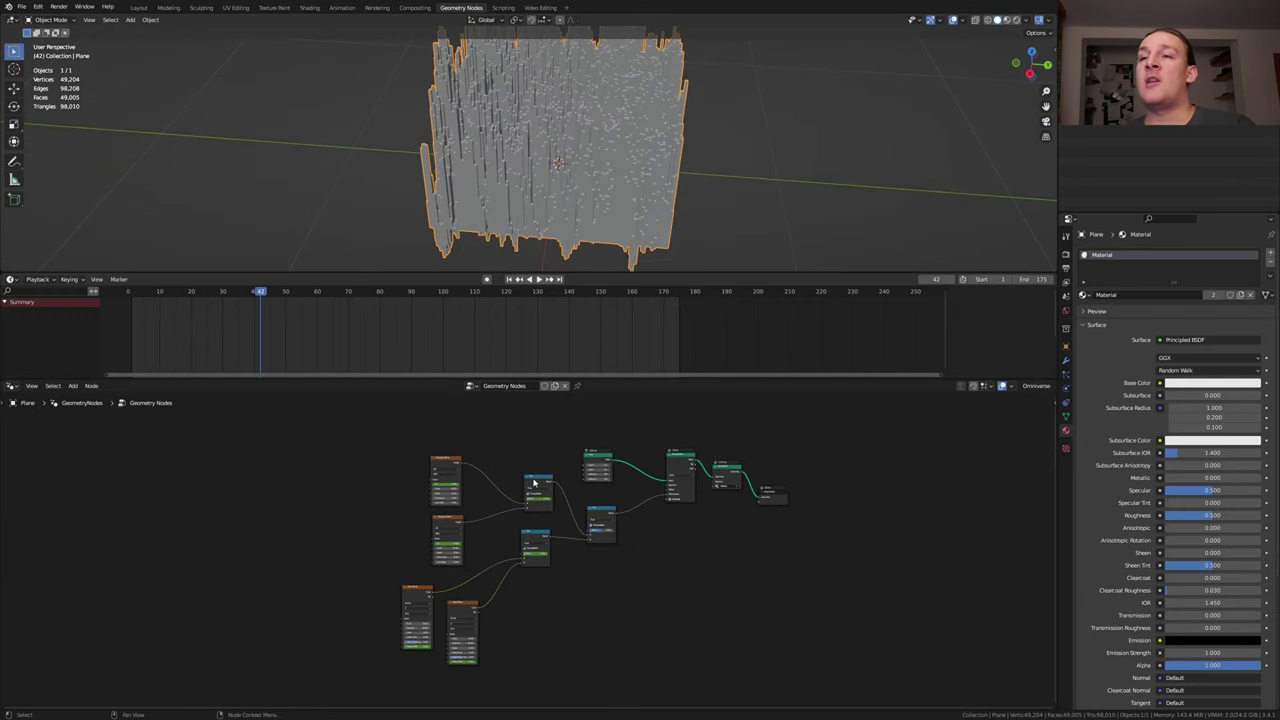
pyautogui.moveTo(337, 423); pyautogui.dragTo(553, 673)
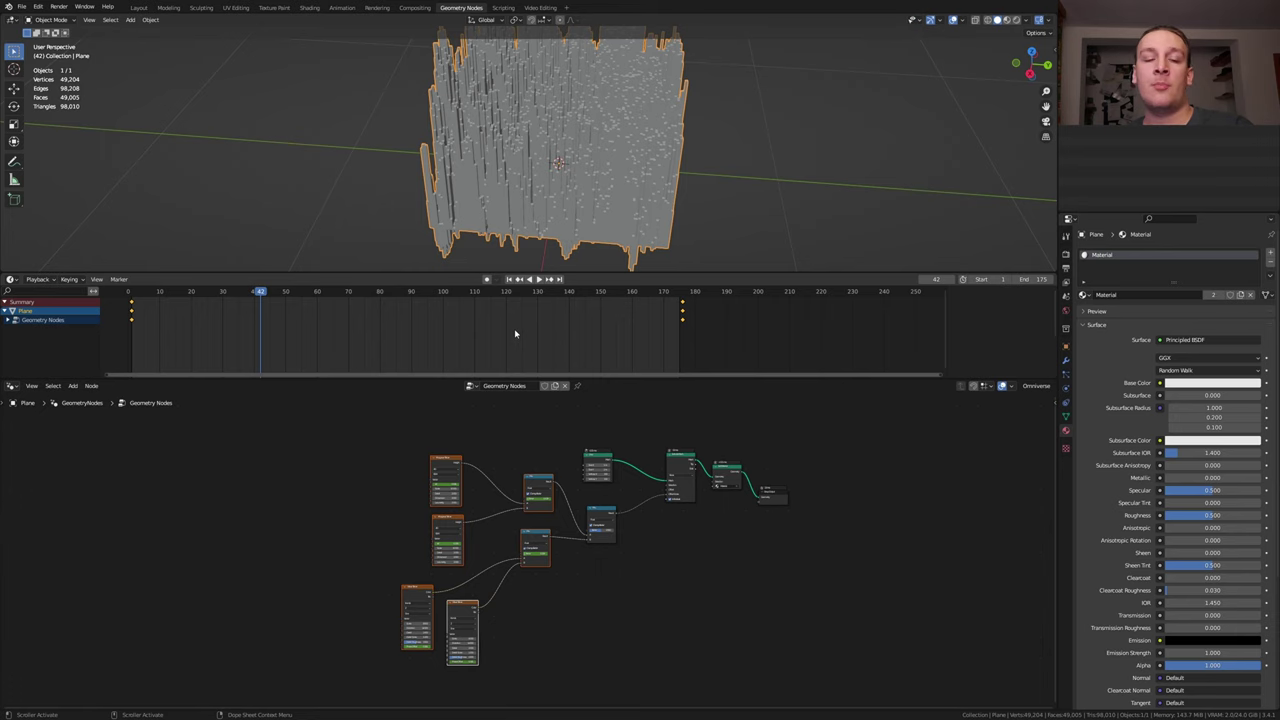
pyautogui.press('t')
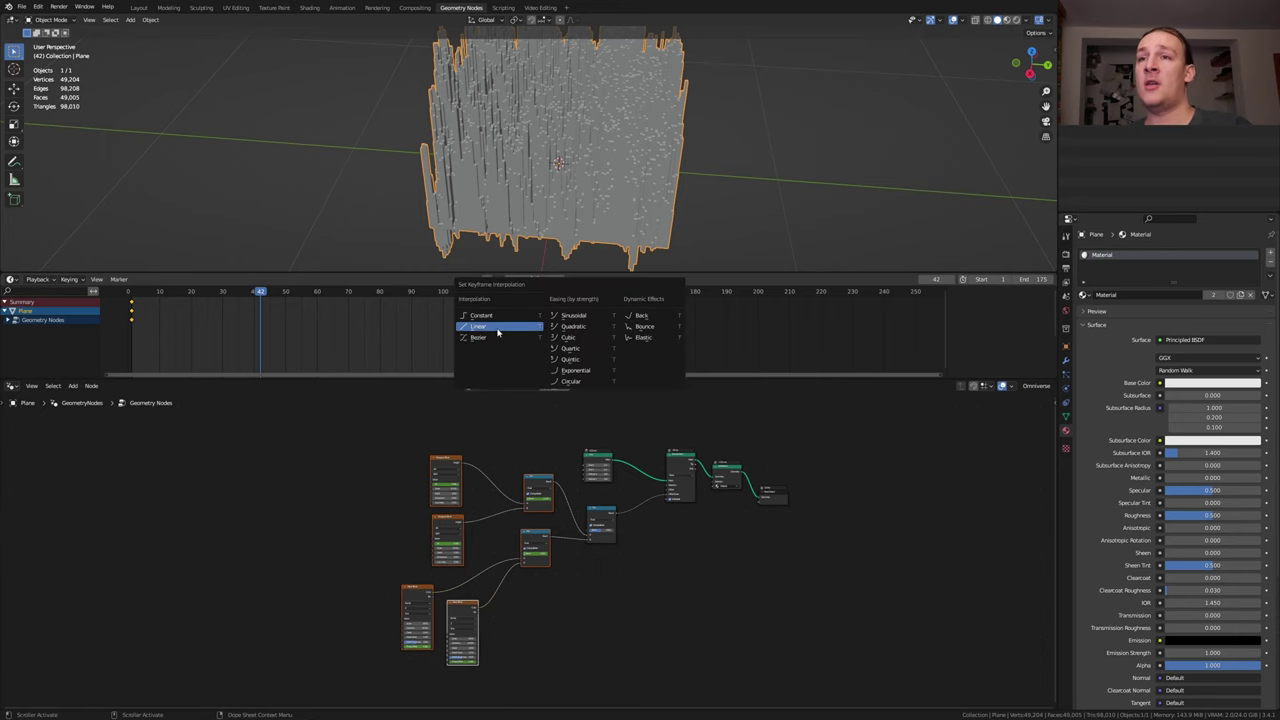
pyautogui.click(493, 329)
# - Insert a Map Range node between the final Mix node's Result and the Extrude Mesh node's Offset Scale
pyautogui.scroll(3, 650, 463)
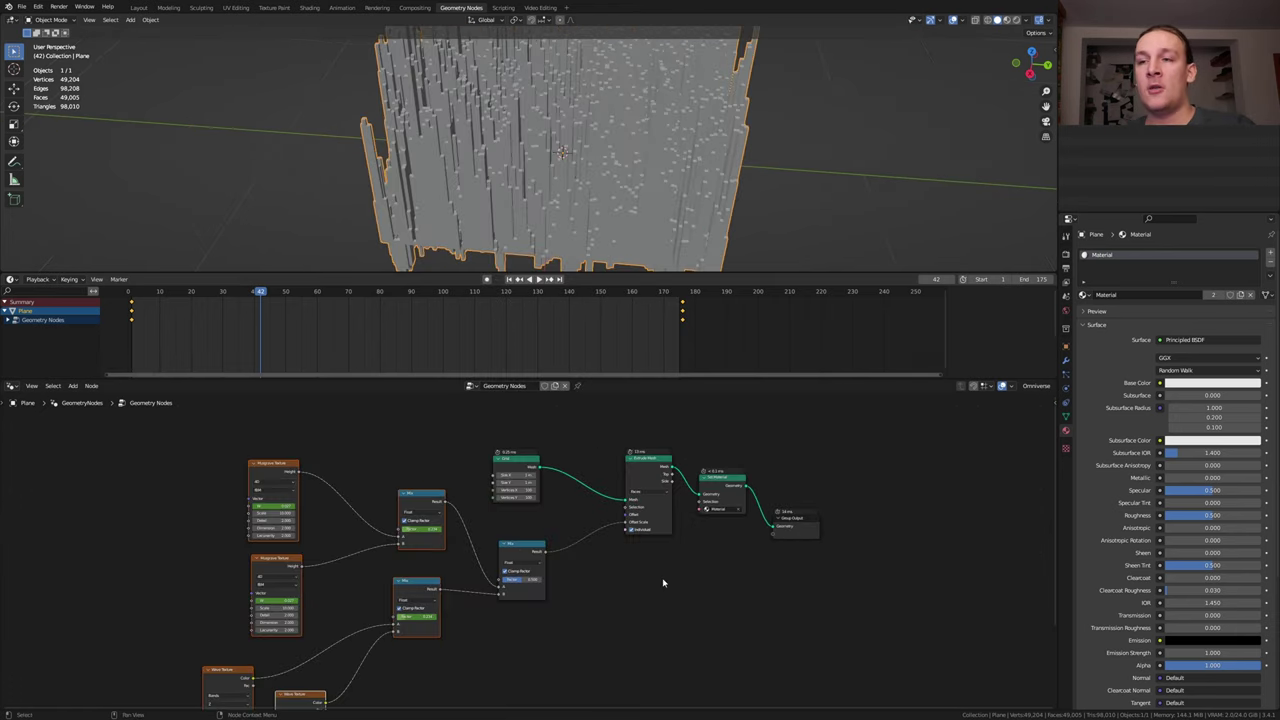
pyautogui.hotkey('shift', 'a')
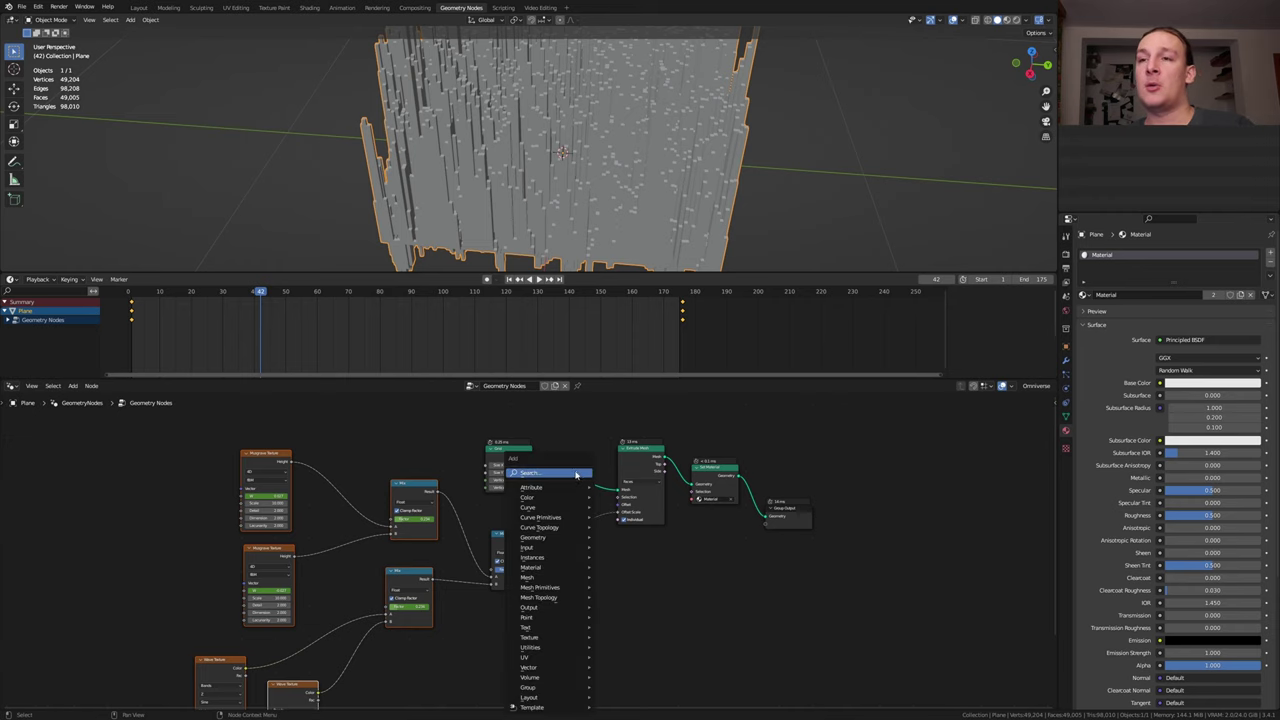
pyautogui.write('map')
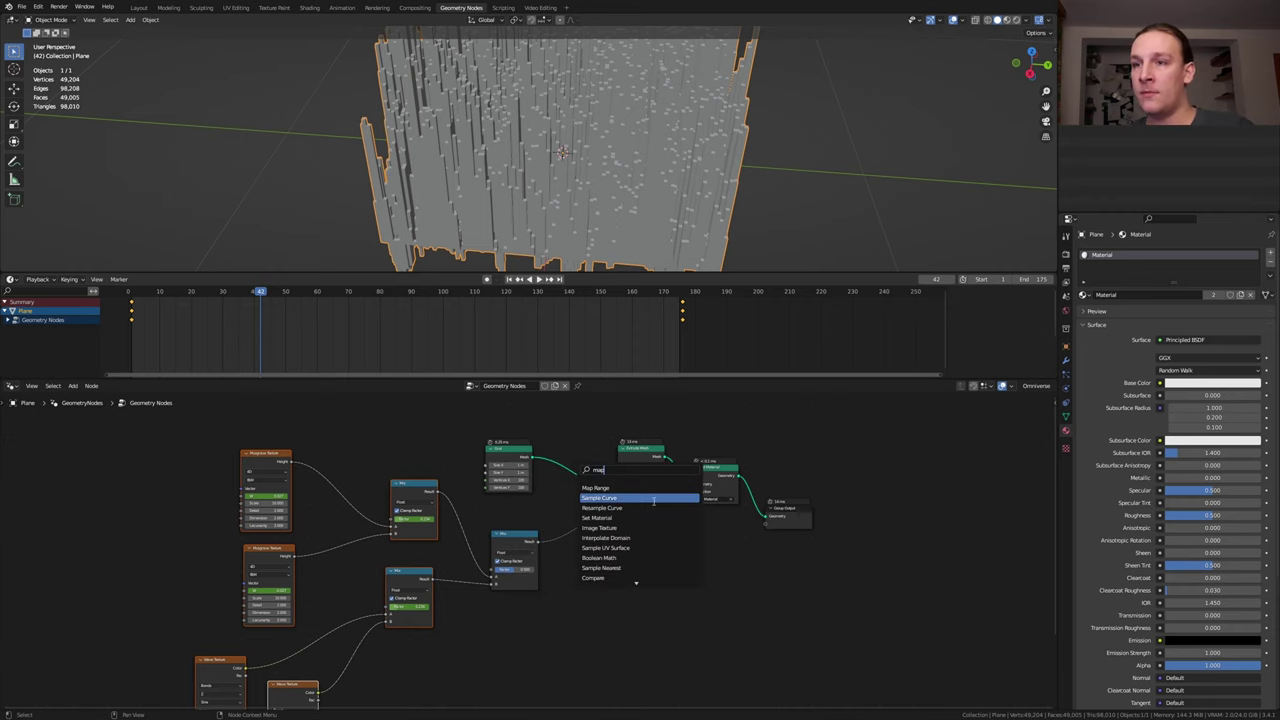
pyautogui.click(657, 488)
pyautogui.click(648, 540)
# - Insert a Combine XYZ node between the final Mix and Map Range nodes, feeding the Mix Result into Z
pyautogui.scroll(1, 618, 563)
pyautogui.scroll(4, 617, 563)
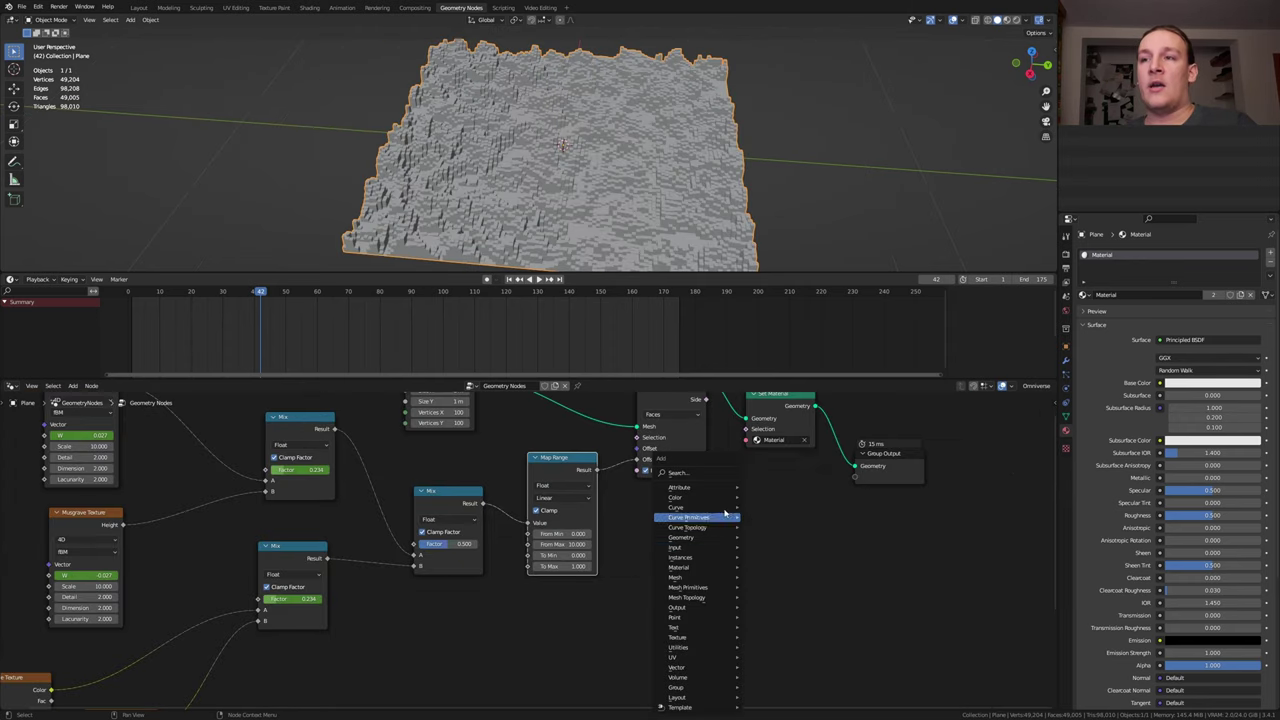
pyautogui.write('x')
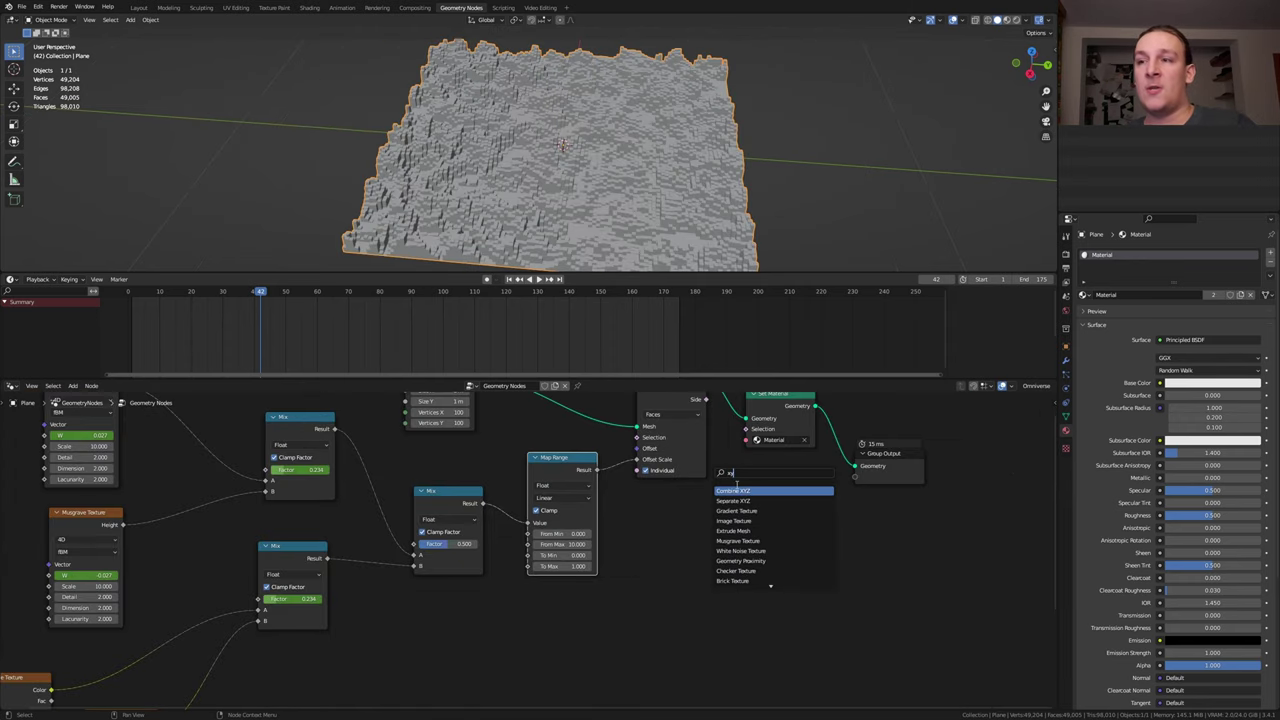
pyautogui.press('Return')
pyautogui.click(535, 505)
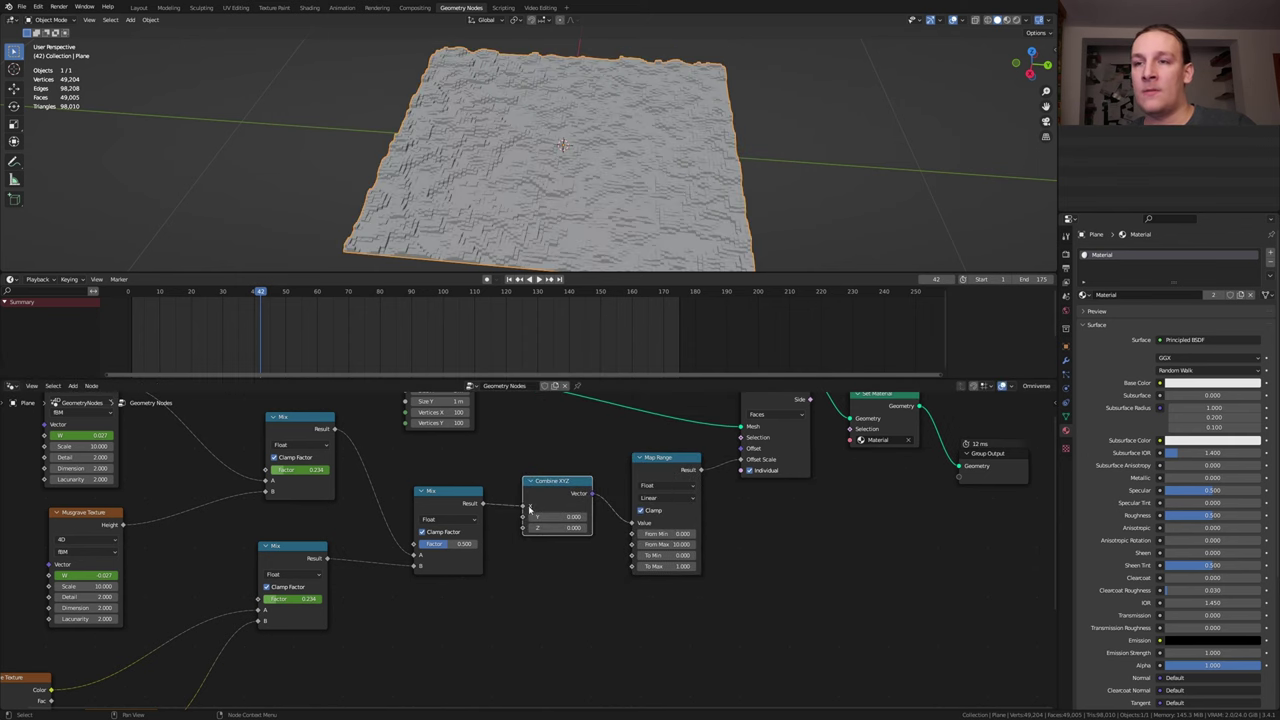
pyautogui.moveTo(524, 507); pyautogui.dragTo(523, 528)
# - Insert a ColorRamp between the final Mix node and Combine XYZ's Z input, moving its white stop to about 0.123
pyautogui.hotkey('shift', 'a')
pyautogui.write('co')
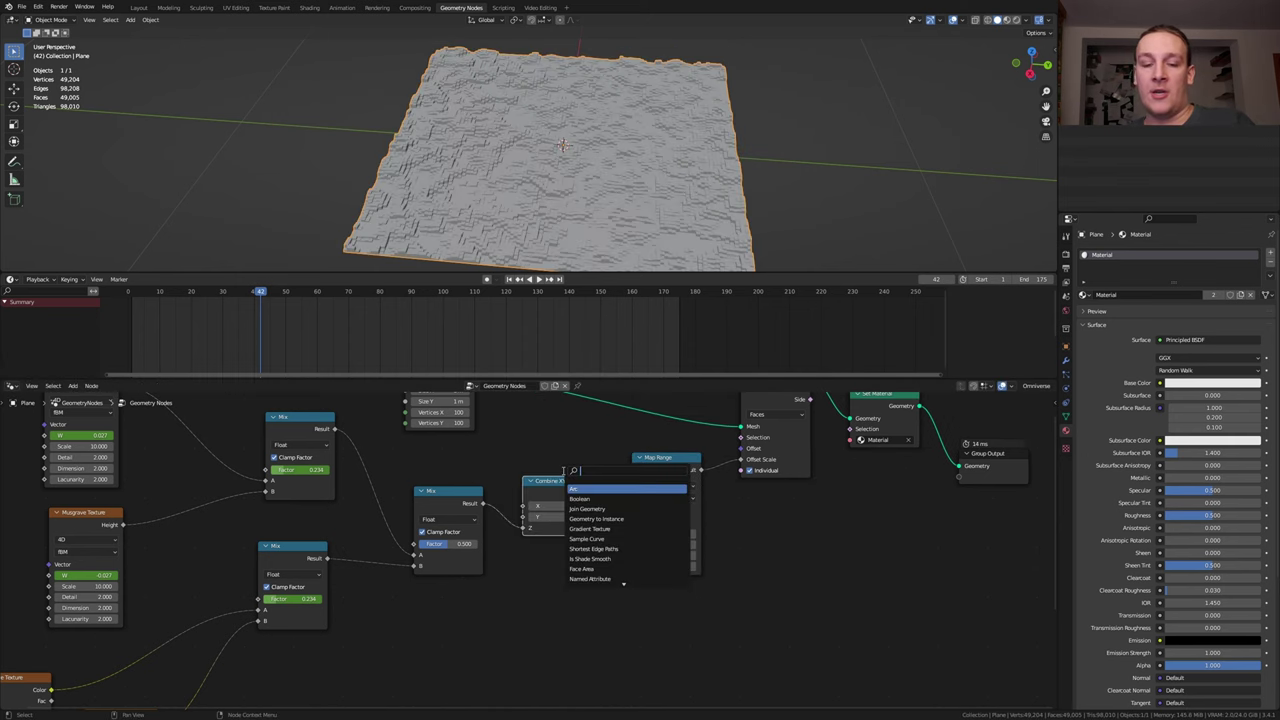
pyautogui.write('l')
pyautogui.click(584, 498)
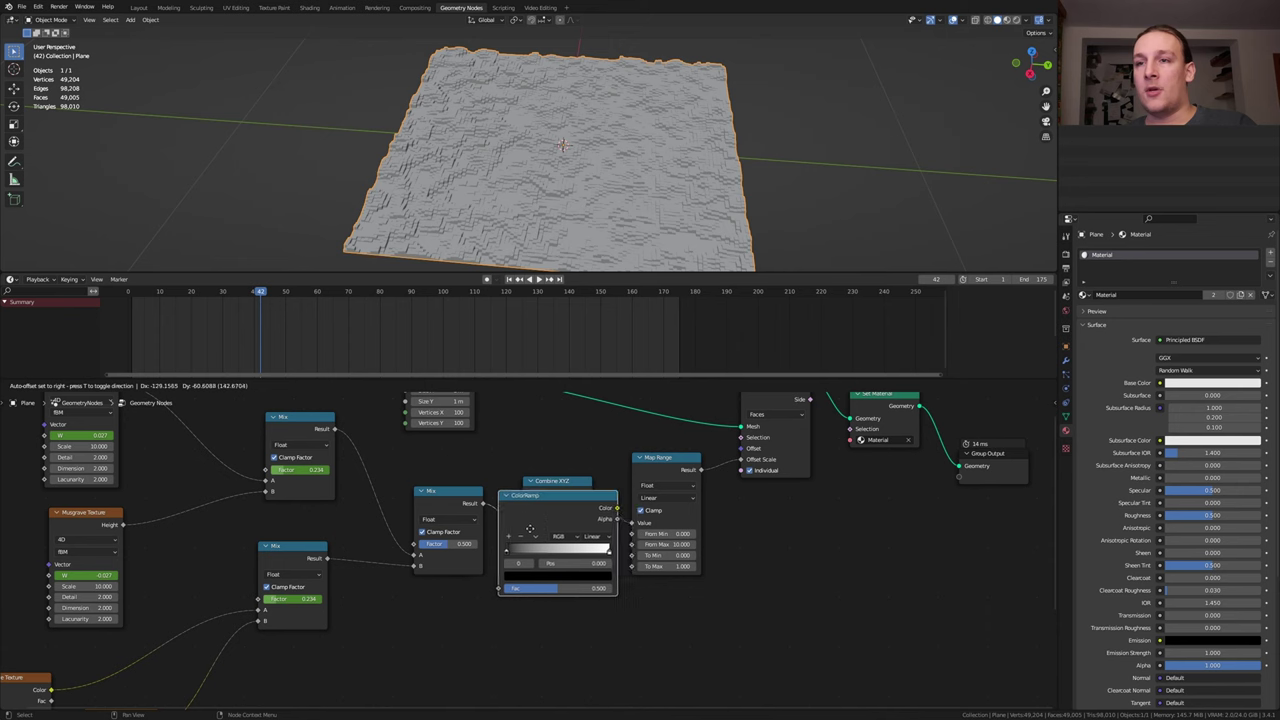
pyautogui.click(523, 525)
pyautogui.moveTo(633, 553); pyautogui.dragTo(538, 553)
pyautogui.moveTo(608, 511); pyautogui.dragTo(597, 559)
# - Duplicate the ColorRamp, feed it from the upper Mix node, connect its Color to Combine XYZ's X and Y, and move its white stop to about 0.355
pyautogui.hotkey('shift', 'd')
pyautogui.click(602, 442)
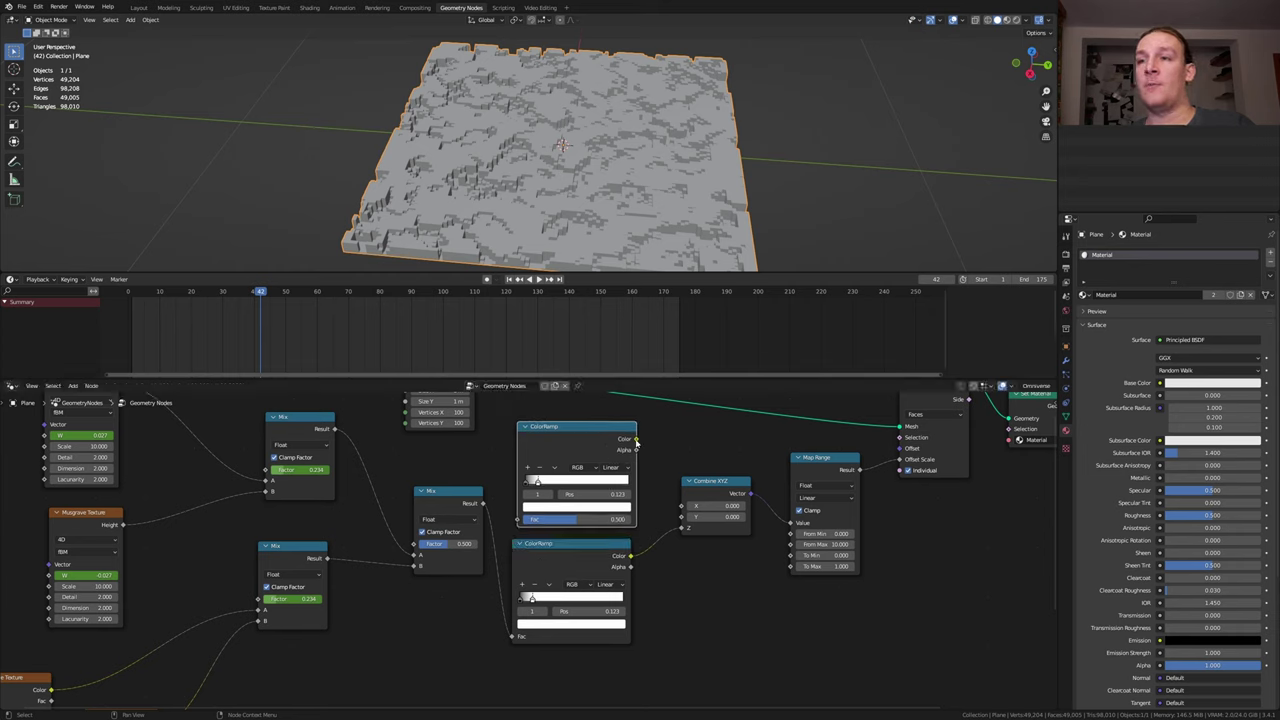
pyautogui.moveTo(635, 440)
pyautogui.mouseDown()
pyautogui.moveTo(684, 518)
pyautogui.moveTo(637, 440)
pyautogui.mouseUp()
pyautogui.moveTo(335, 429); pyautogui.dragTo(560, 484)
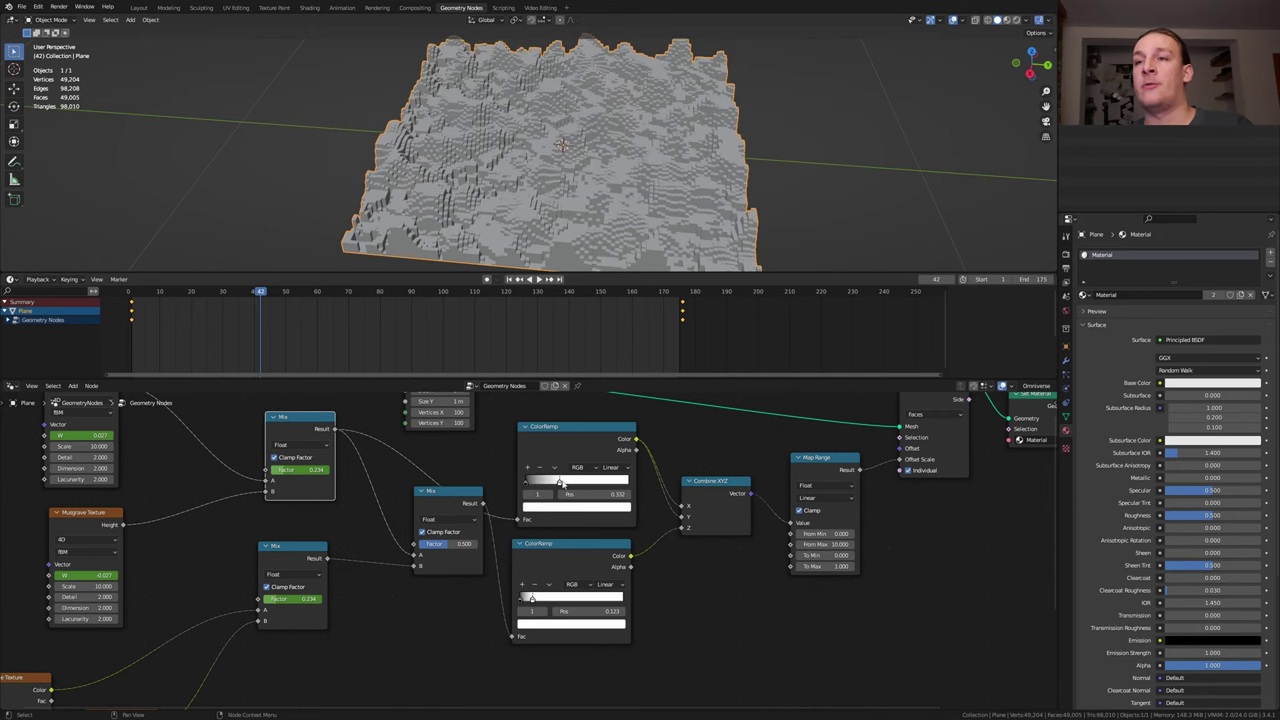
# - Save the blend file and switch to the Shading workspace
pyautogui.hotkey('ctrl', 's')
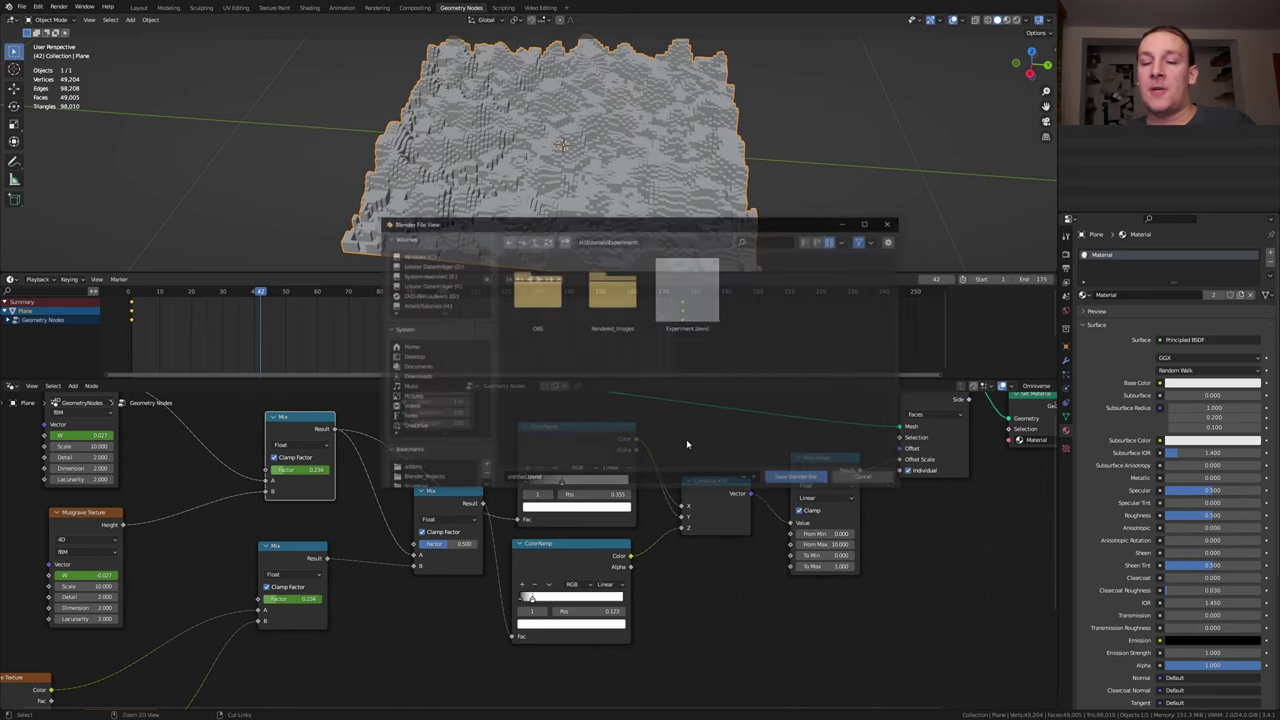
pyautogui.press('Return')
pyautogui.click(318, 8)
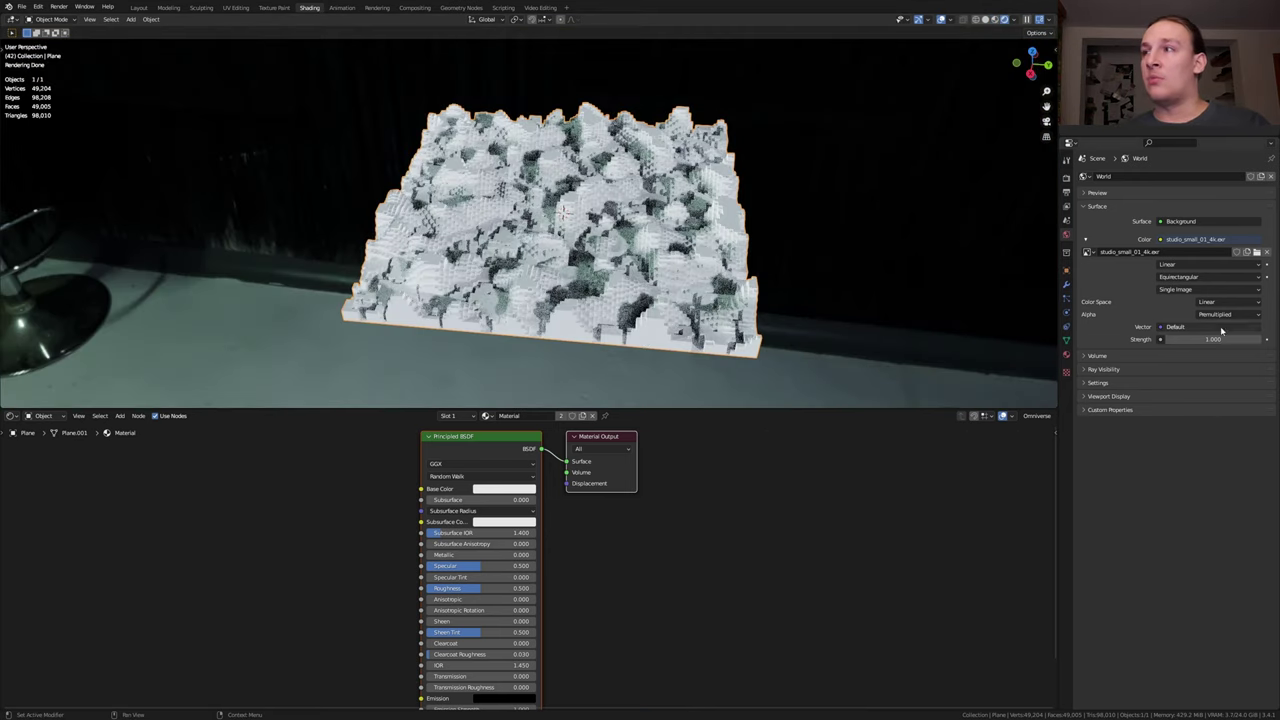
# - Remove the studio_small_01_4k.exr environment texture from the World background and set its color to black
pyautogui.click(1204, 241)
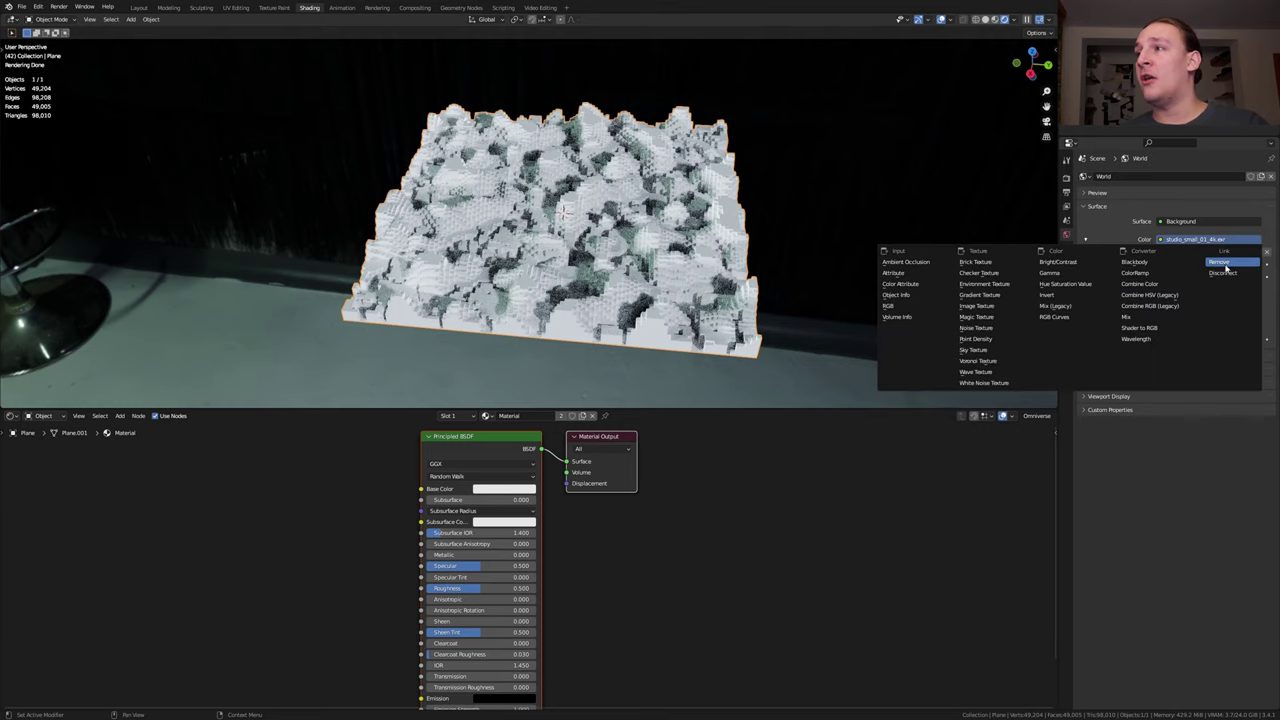
pyautogui.click(1227, 273)
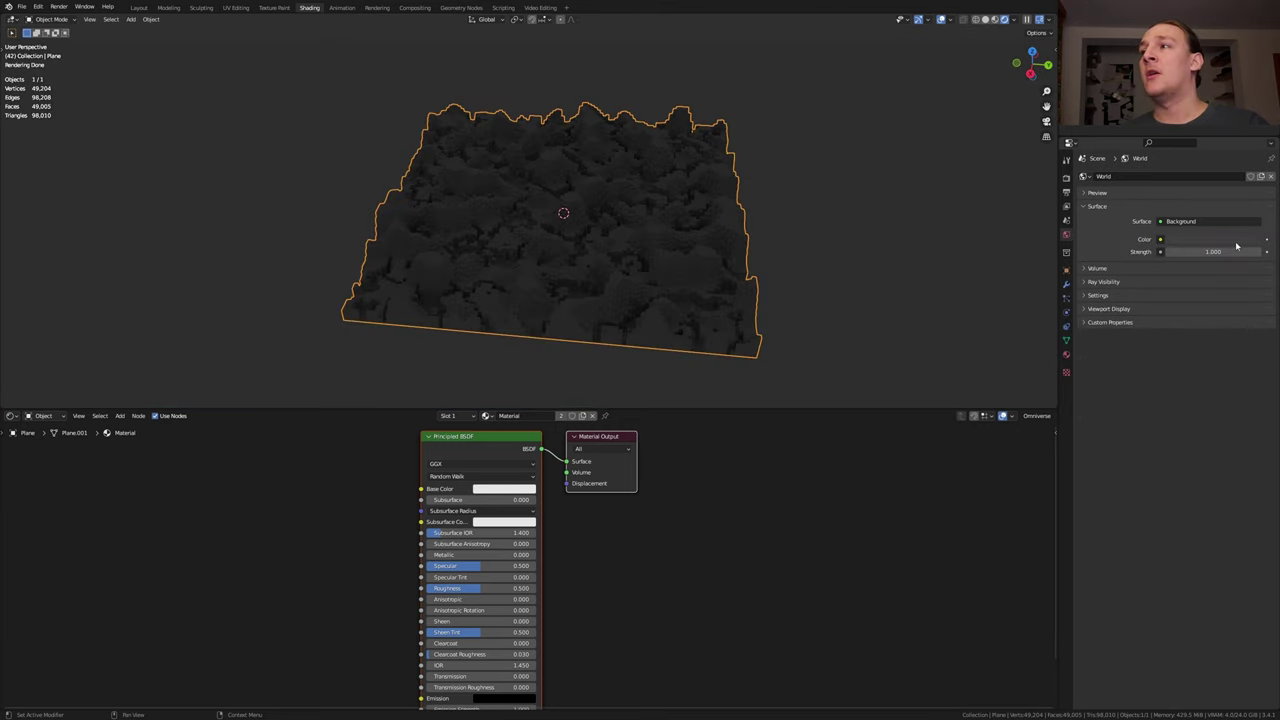
pyautogui.click(1242, 240)
pyautogui.moveTo(1255, 165); pyautogui.dragTo(1255, 176)
# - Delete the material's Principled BSDF node and add an Ambient Occlusion node to the left of Material Output
pyautogui.click(474, 449)
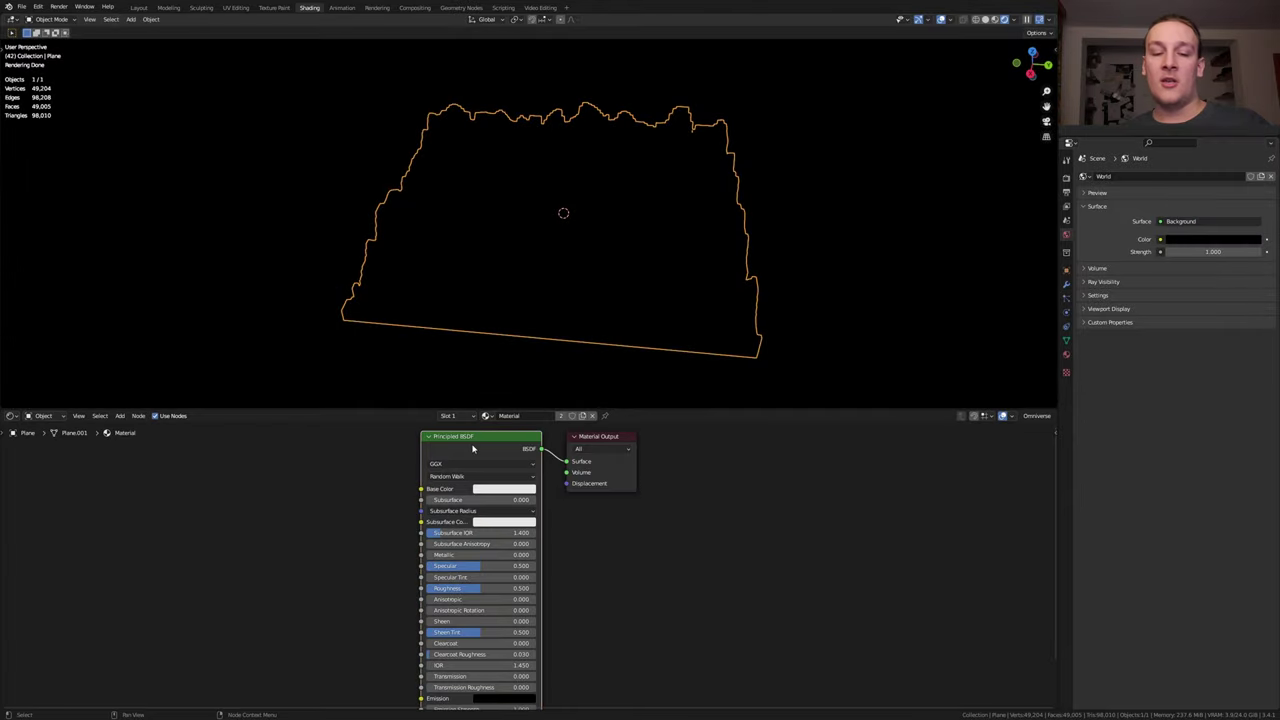
pyautogui.press('x')
pyautogui.hotkey('shift', 'a')
pyautogui.click(460, 456)
pyautogui.write('am')
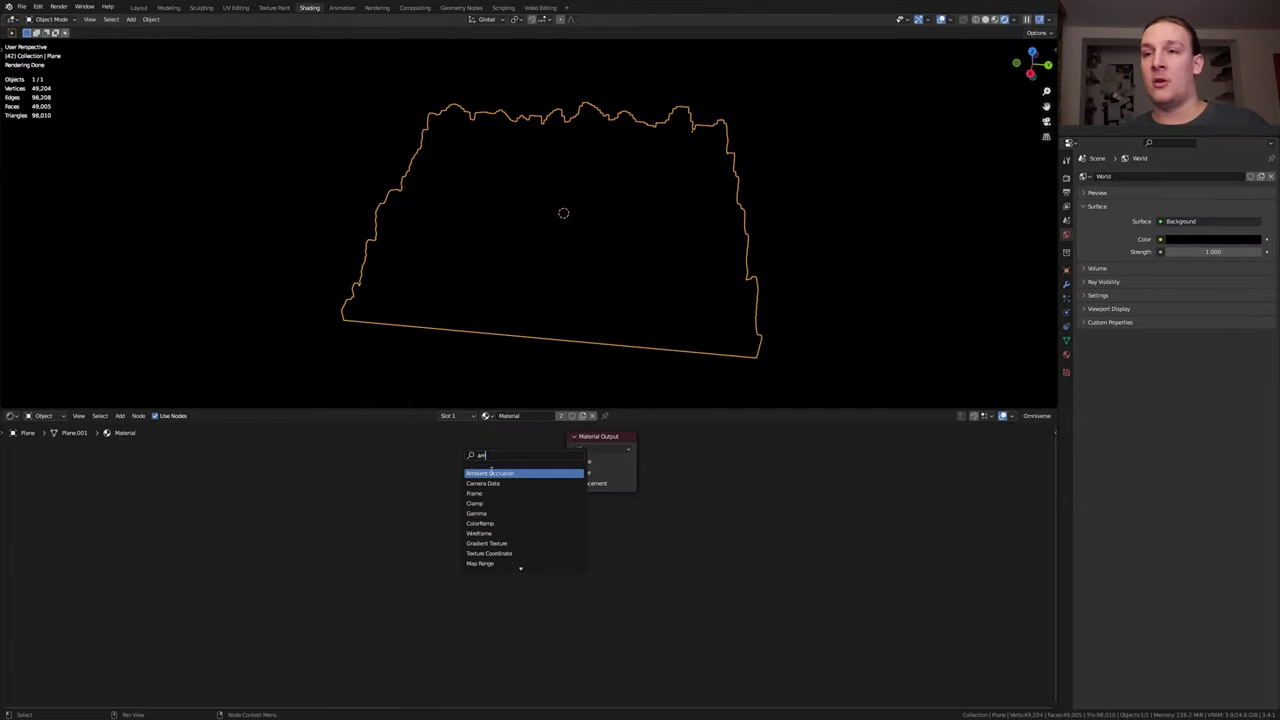
pyautogui.click(490, 472)
pyautogui.click(312, 496)
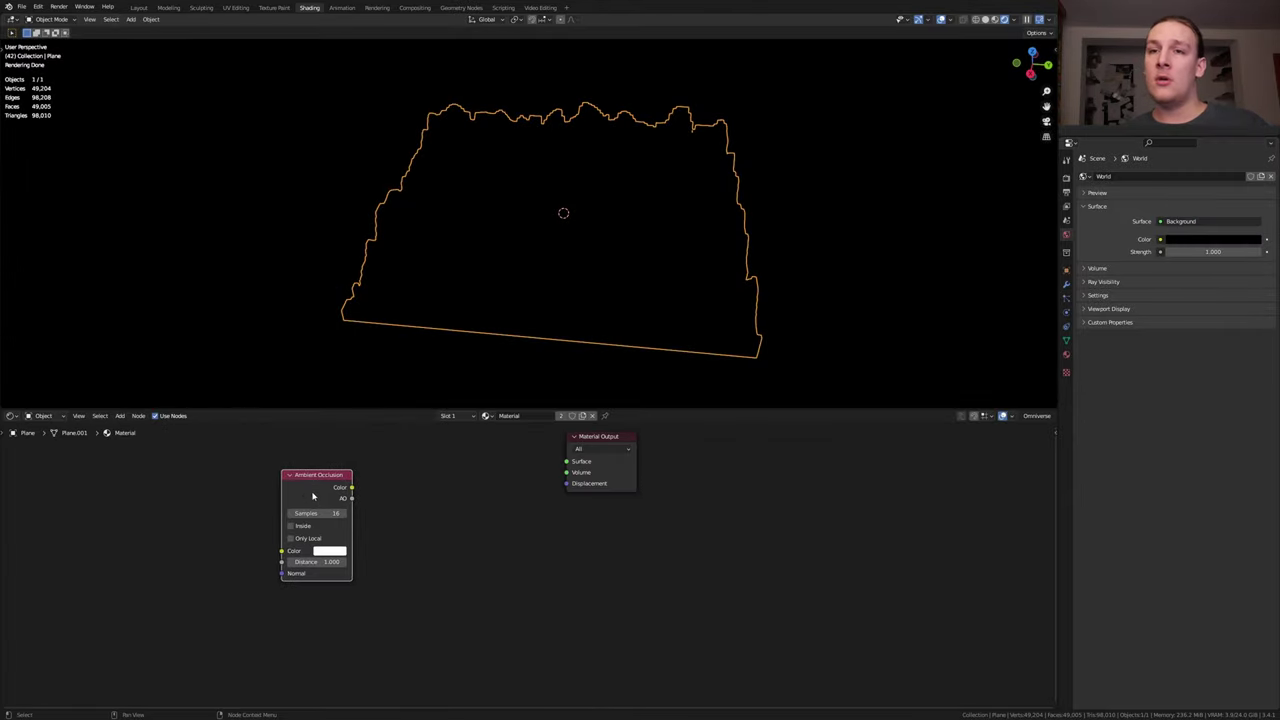
# - Connect the Ambient Occlusion Color to Material Output's Surface through a new ColorRamp and move the ramp's black stop to about 0.450
pyautogui.keyDown('ctrl'); pyautogui.keyDown('shift'); pyautogui.click(319, 492); pyautogui.keyUp('shift'); pyautogui.keyUp('ctrl')
pyautogui.moveTo(650, 488); pyautogui.dragTo(647, 499, button='middle')
pyautogui.hotkey('shift', 'a')
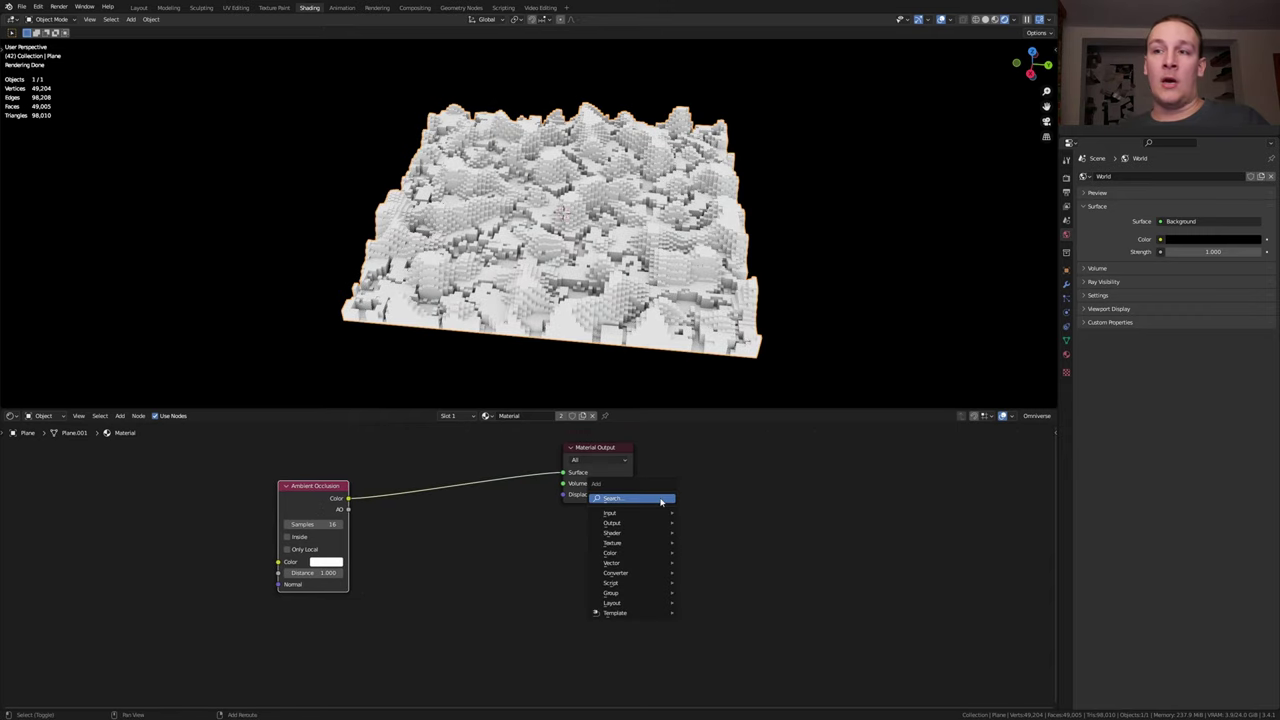
pyautogui.click(661, 499)
pyautogui.write('col')
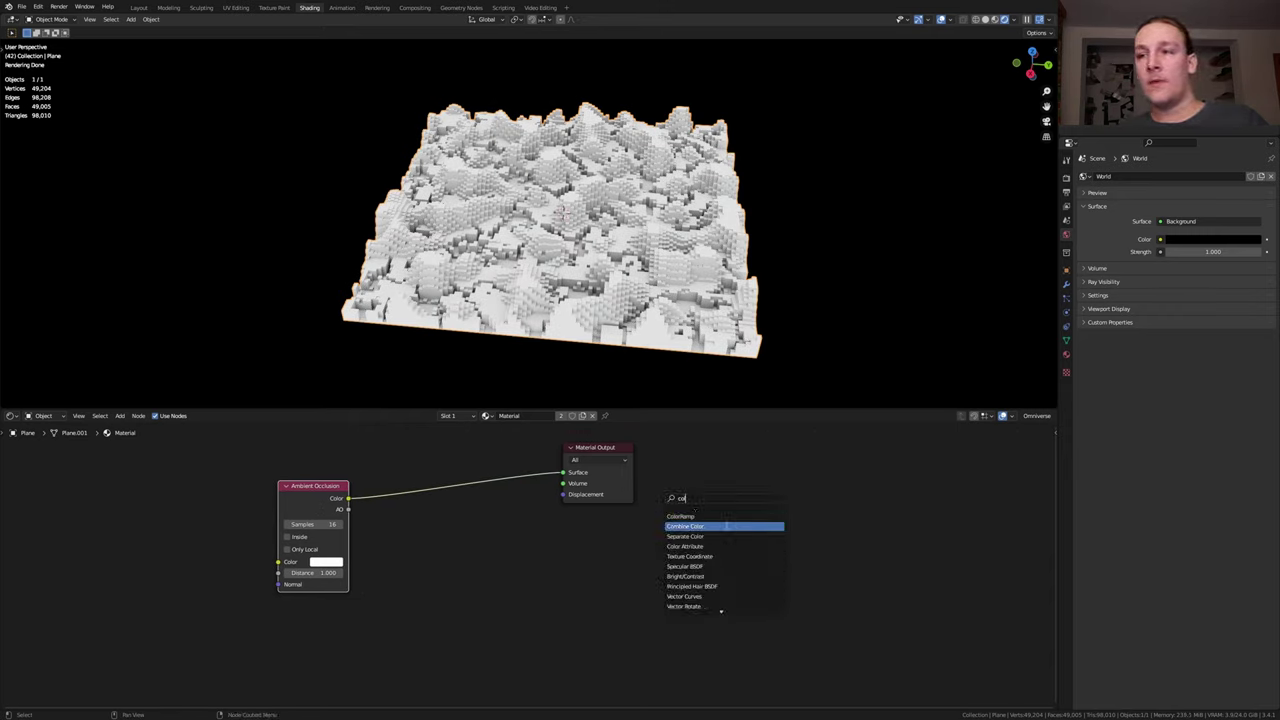
pyautogui.click(718, 516)
pyautogui.click(462, 456)
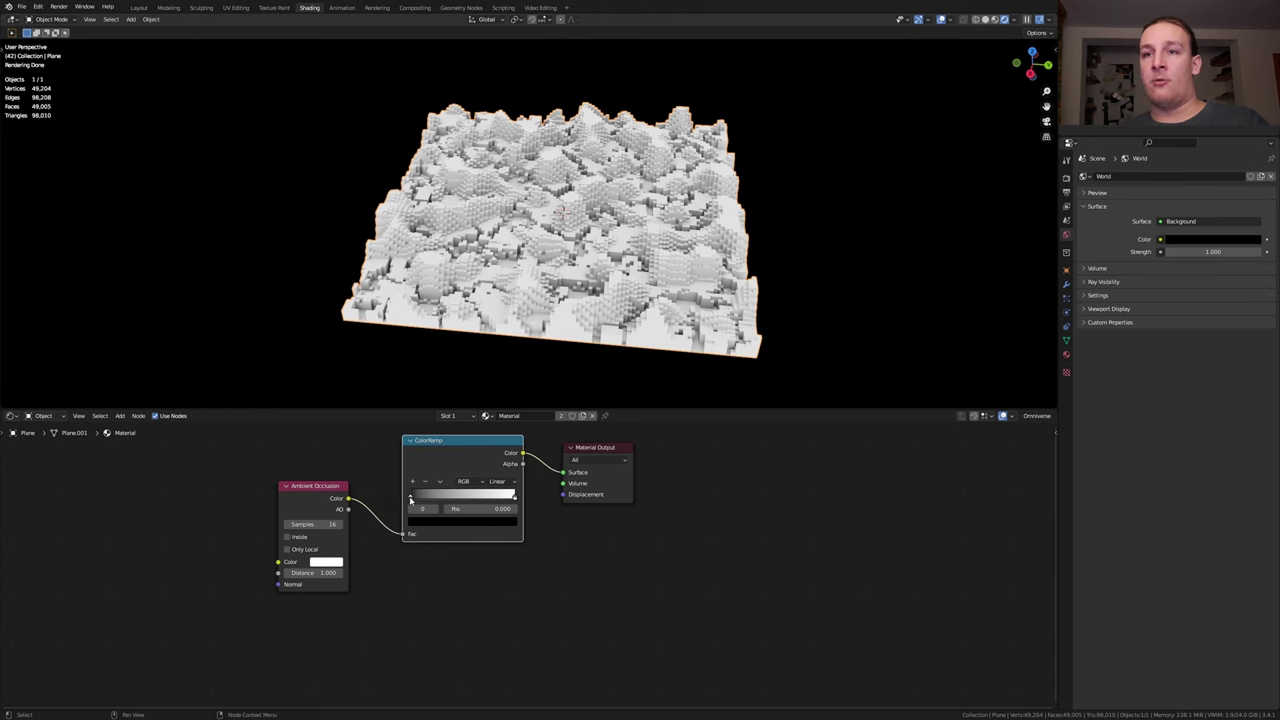
pyautogui.moveTo(410, 497); pyautogui.dragTo(457, 502)
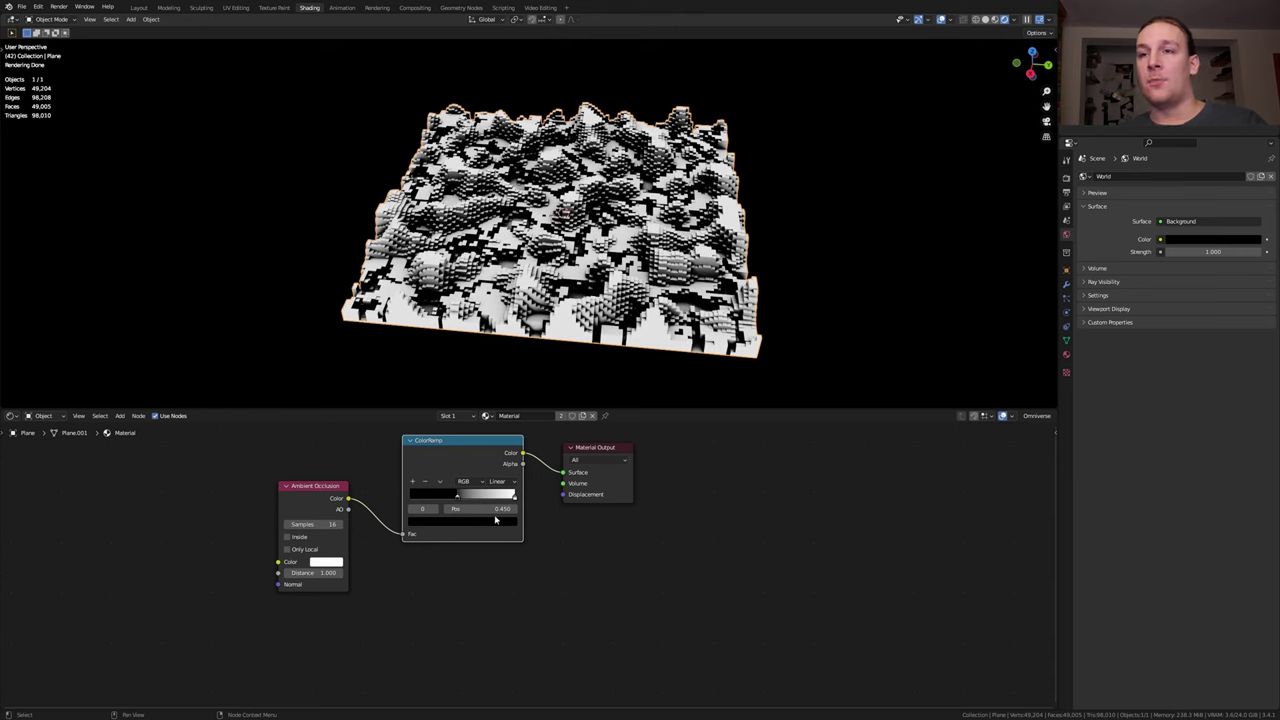
# - Switch to the Layout workspace and add a camera to the scene
pyautogui.click(138, 8)
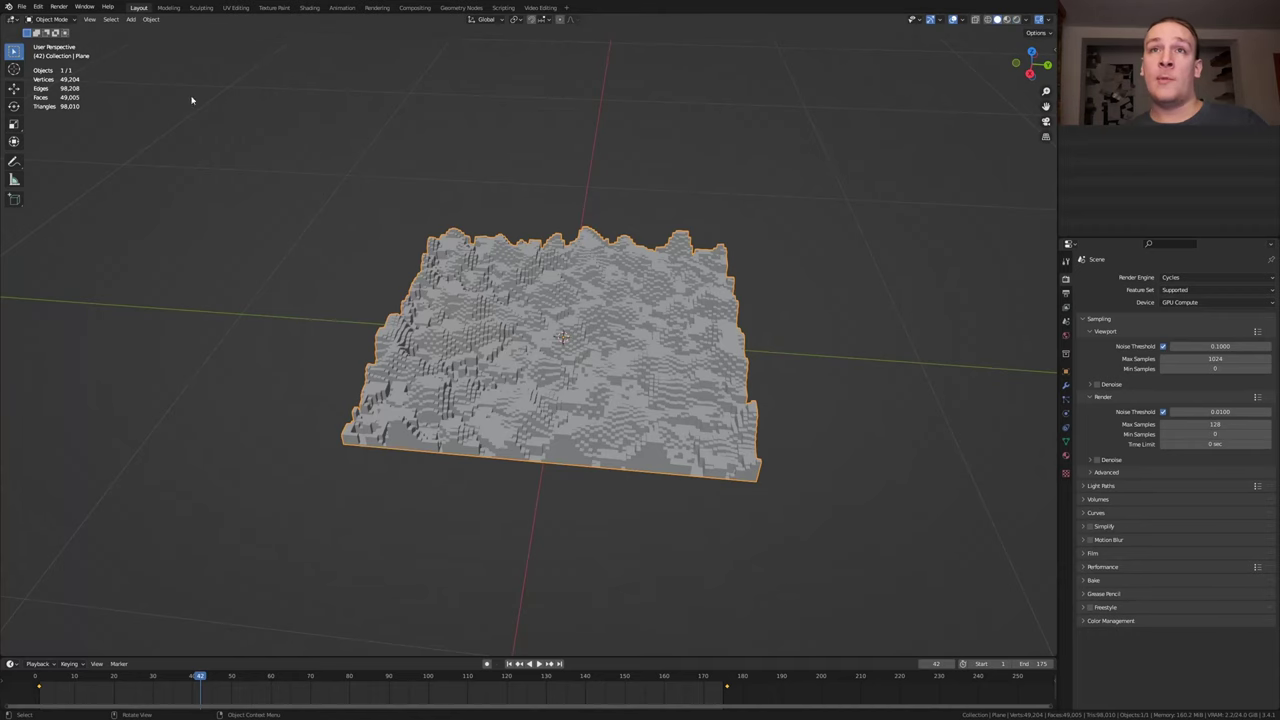
pyautogui.hotkey('shift', 'a')
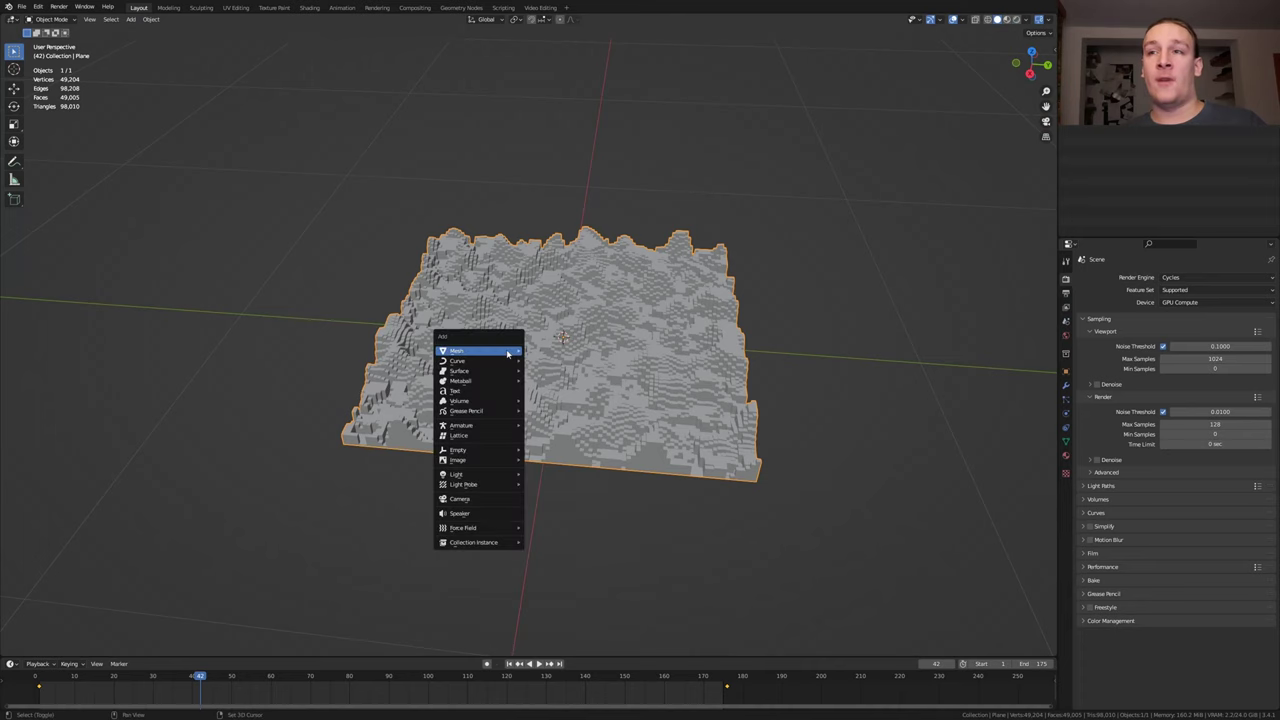
pyautogui.click(487, 499)
pyautogui.click(465, 415)
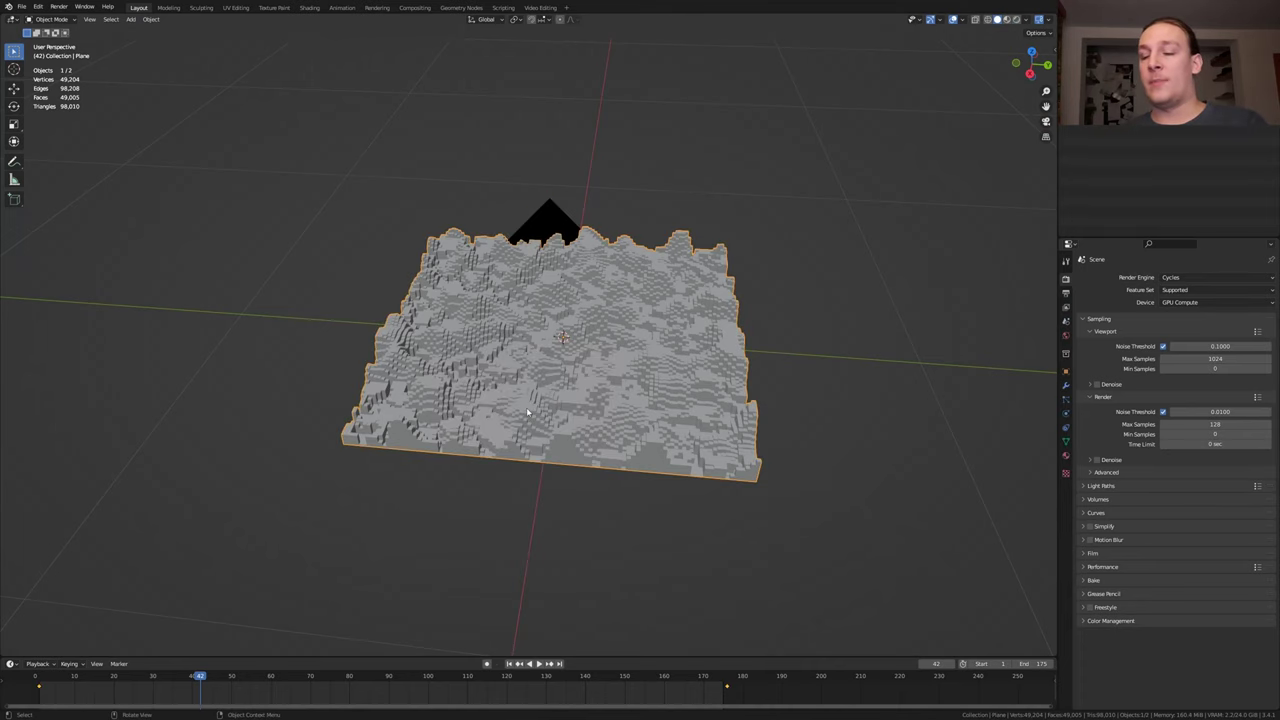
# - Align the camera to an elevated corner view that looks diagonally across the extruded grid
pyautogui.press('KP_1')
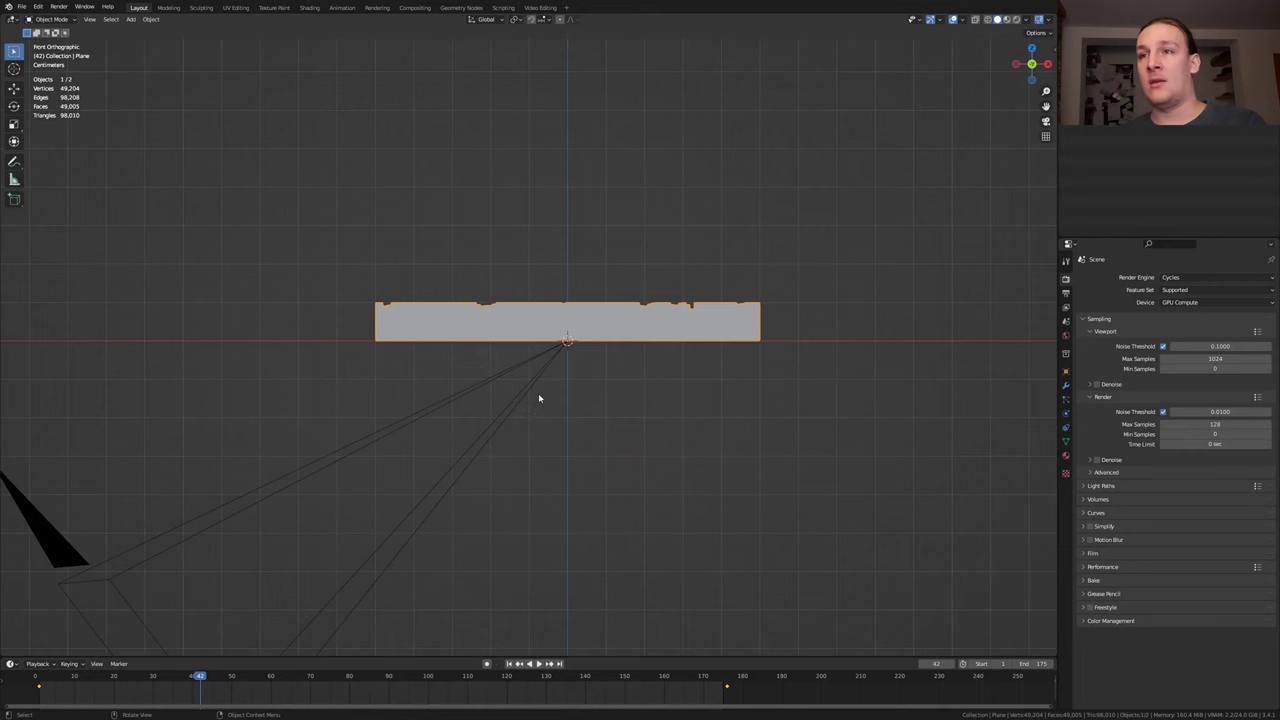
pyautogui.press('KP_Decimal')
pyautogui.moveTo(538, 398)
pyautogui.mouseDown(button='middle')
pyautogui.moveTo(536, 370)
pyautogui.moveTo(538, 398)
pyautogui.mouseUp(button='middle')
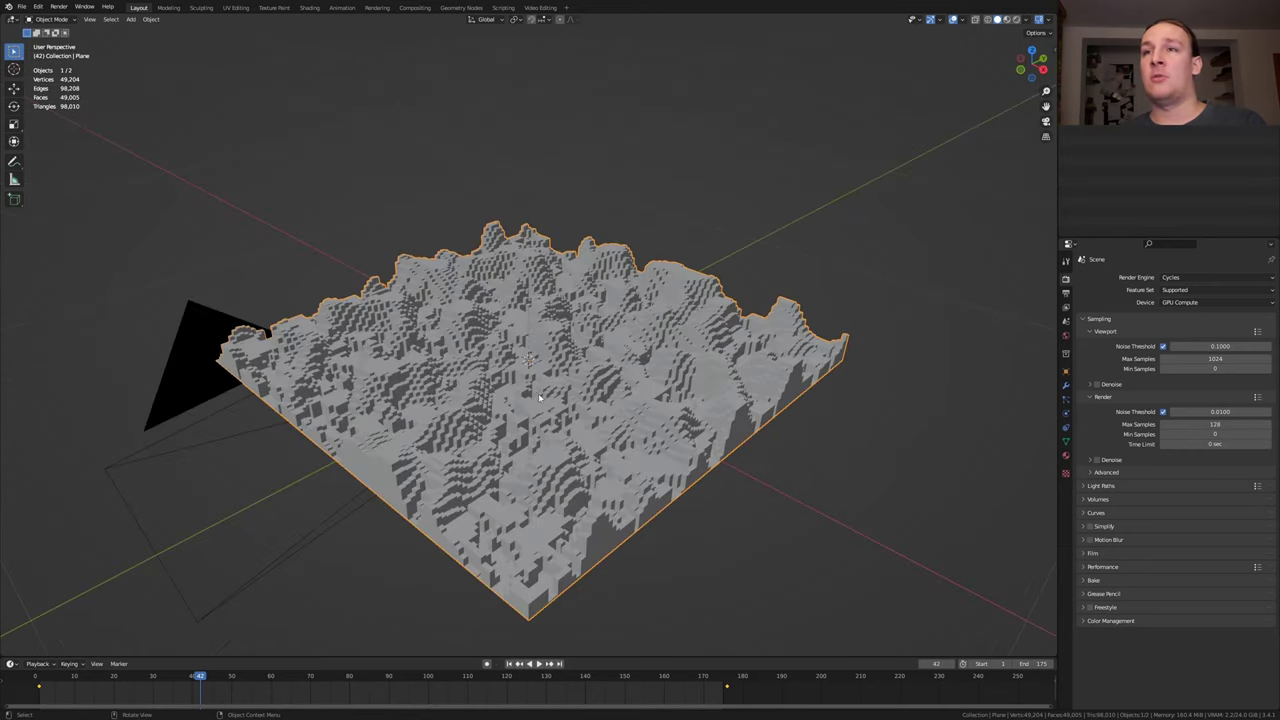
pyautogui.press('KP_0')
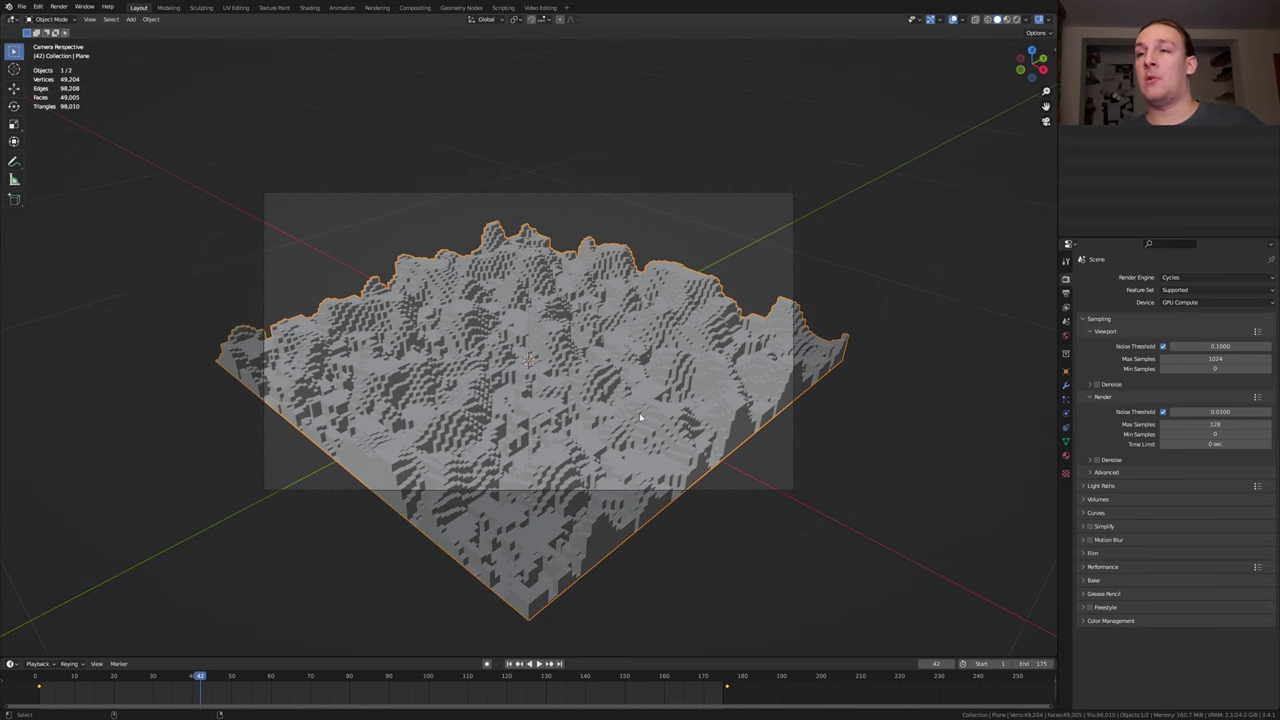
# - Select the camera and move it back along its local Z axis until the whole grid fits the frame
pyautogui.click(714, 194)
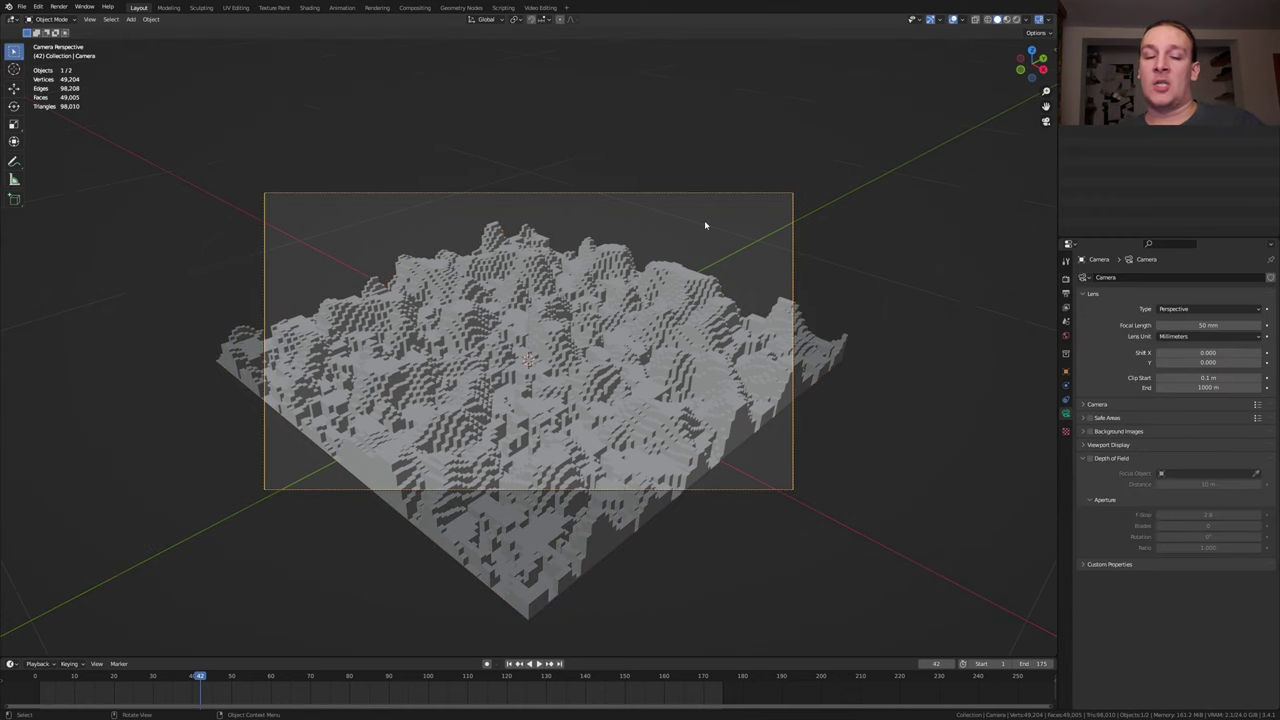
pyautogui.press('g')
pyautogui.press('z')
pyautogui.press('z')
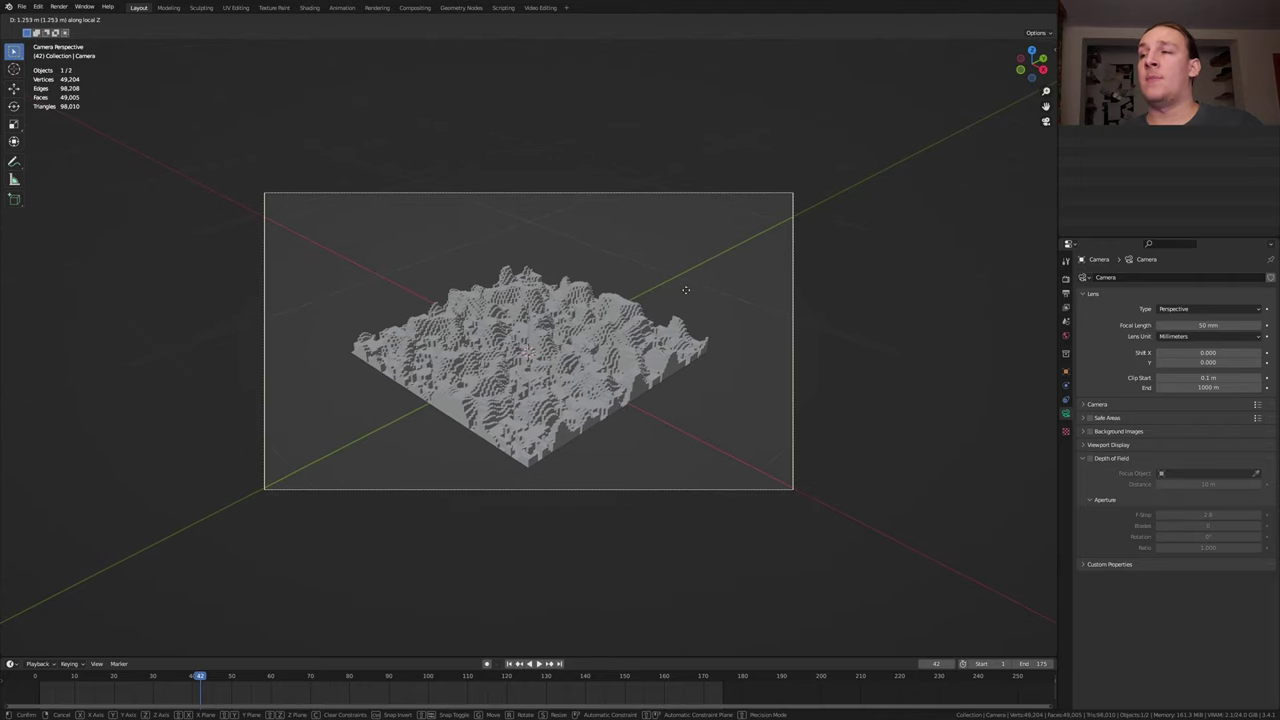
pyautogui.click(686, 309)
# - Set the camera's focal length to 340 mm and move it back along its local Z axis, keeping the grid filling the frame
pyautogui.click(1209, 326)
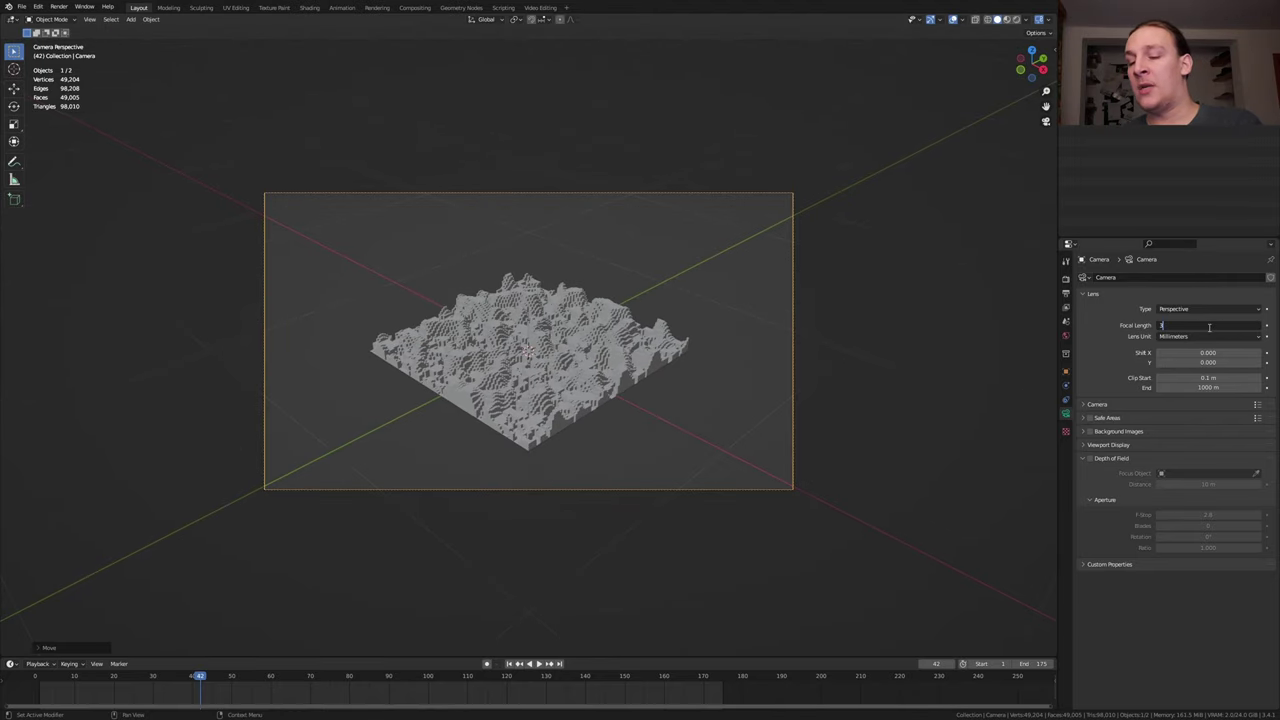
pyautogui.press('Return')
pyautogui.press('g')
pyautogui.press('z')
pyautogui.press('z')
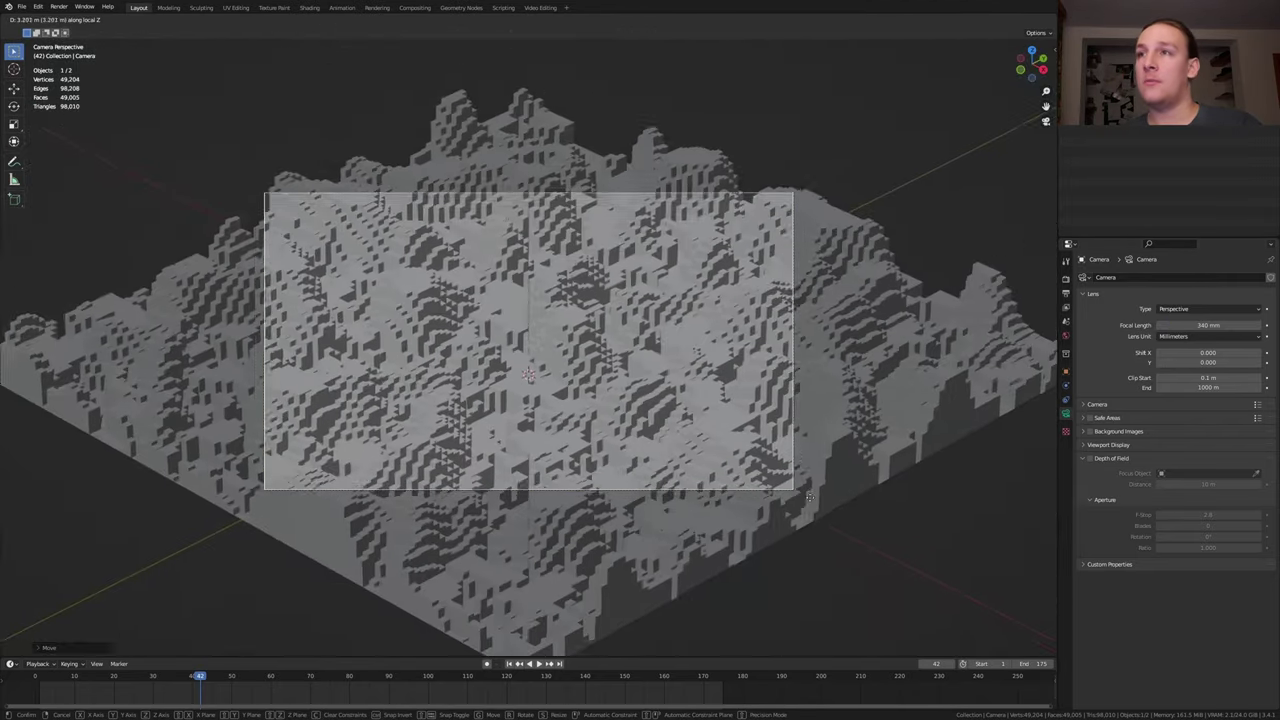
pyautogui.click(520, 366)
# - Add a Plain Axes empty at the grid's center and enable Depth of Field in the viewport shading options
pyautogui.hotkey('shift', 'a')
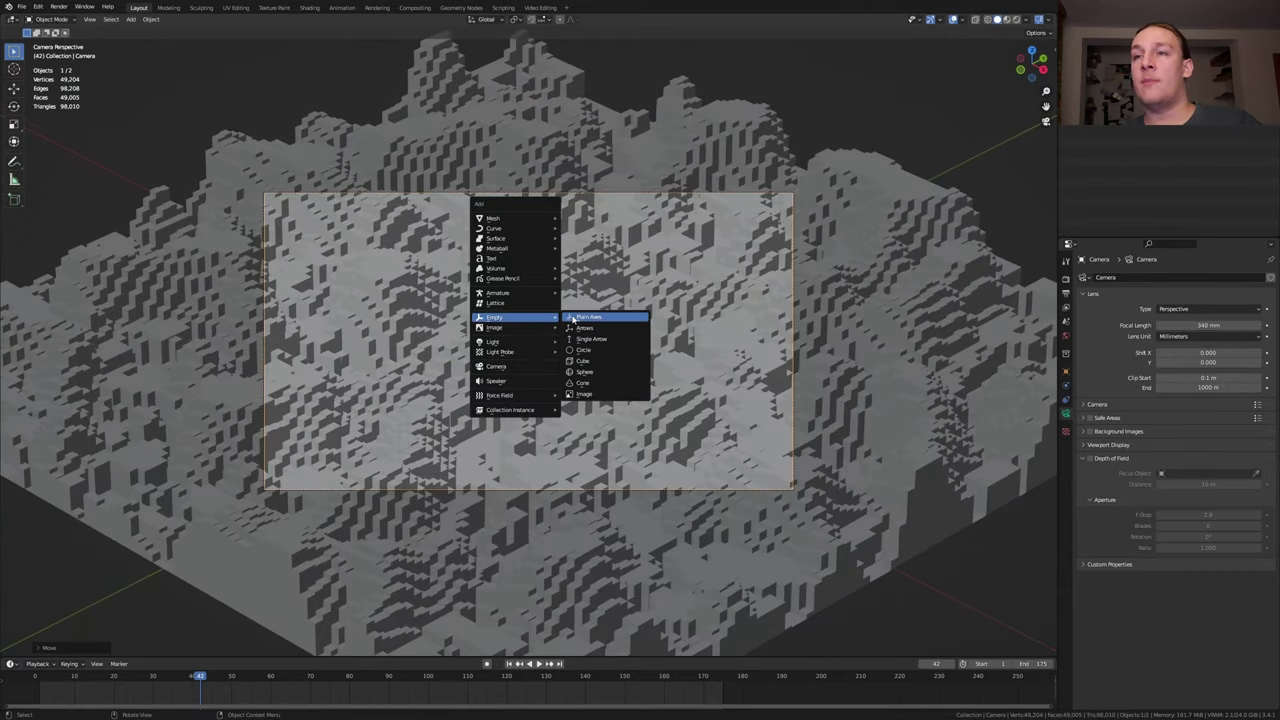
pyautogui.click(572, 318)
pyautogui.click(1025, 20)
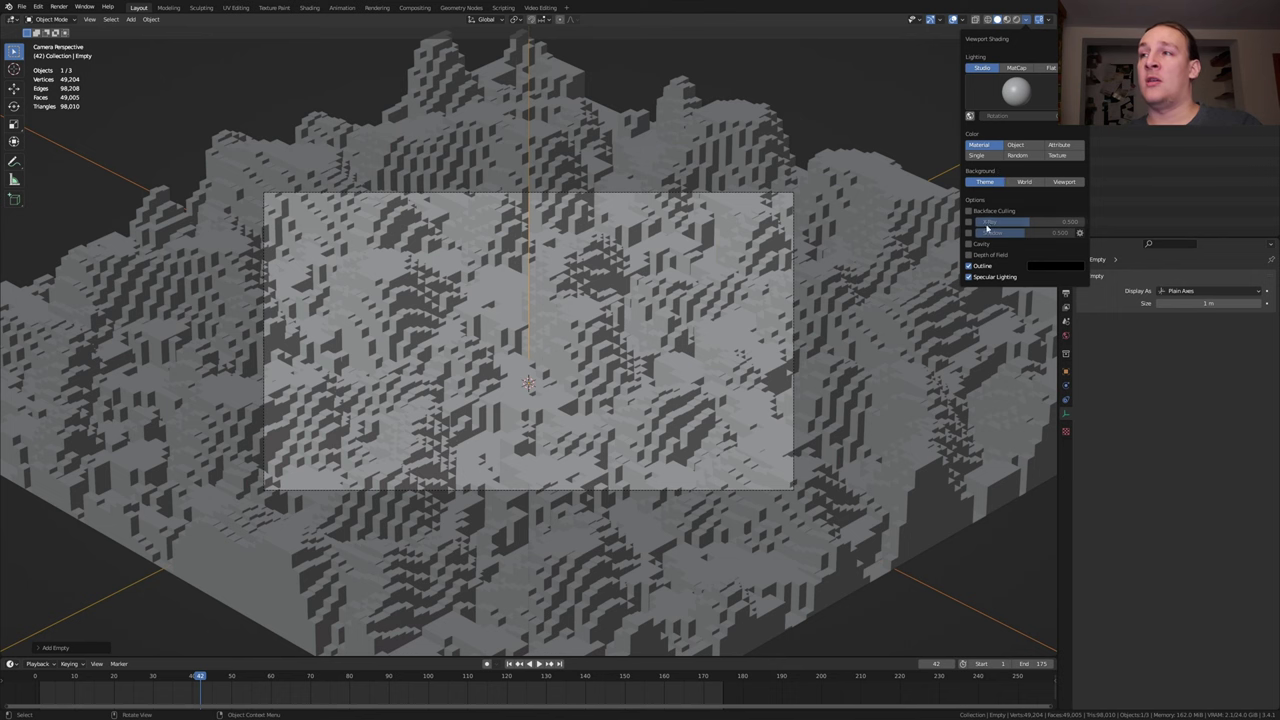
# - Raise the empty slightly along the global Z axis
pyautogui.press('g')
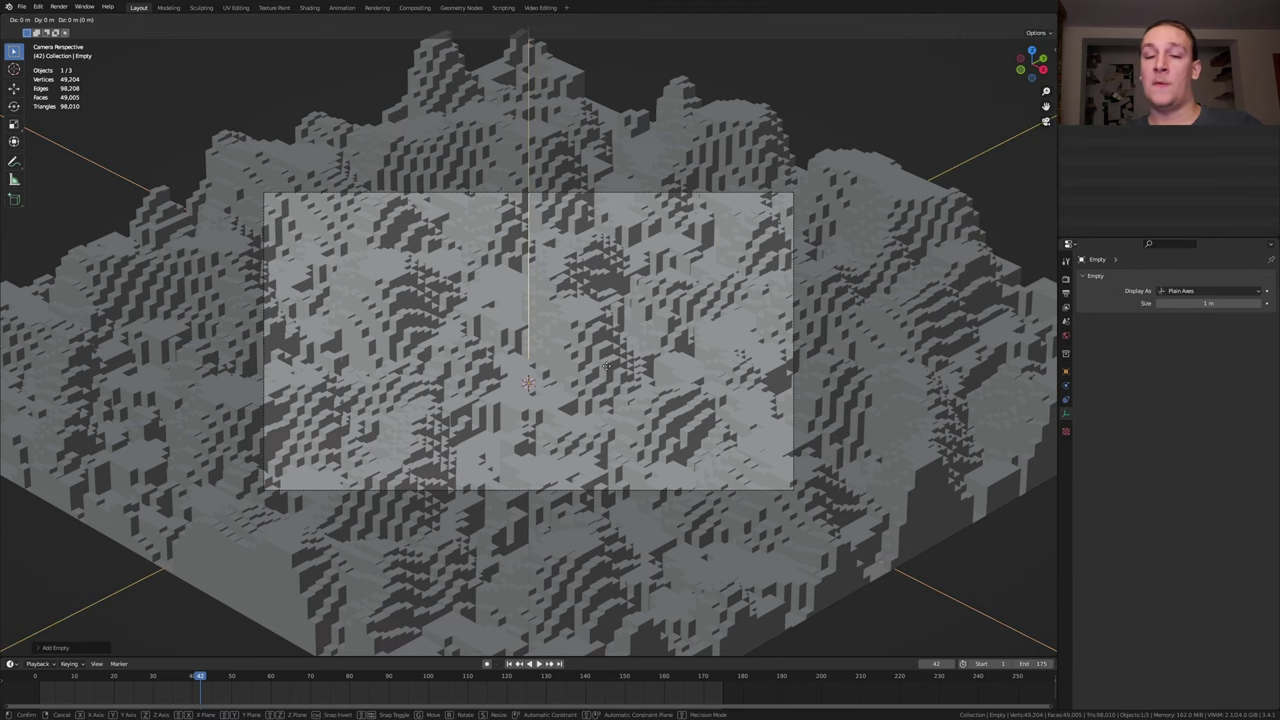
pyautogui.press('z')
pyautogui.click(606, 338)
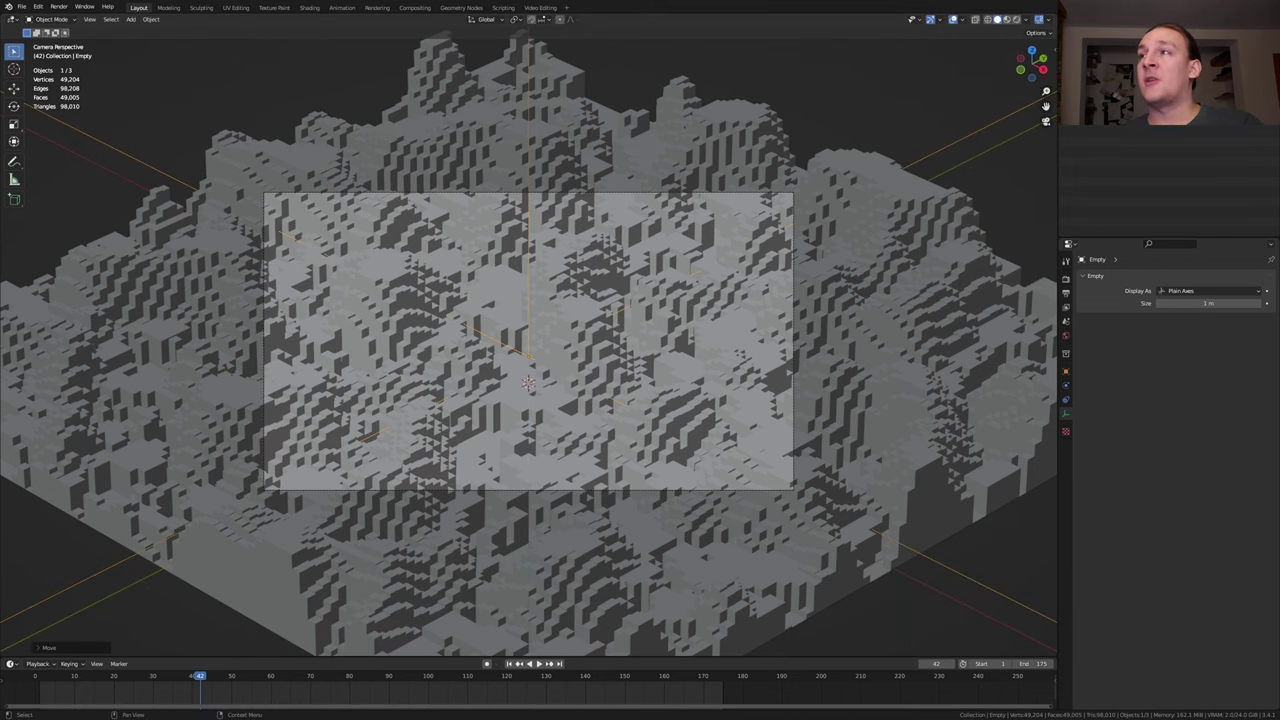
# - Enable Depth of Field on the camera with the Empty as focus object and set the F-Stop to 1.5
pyautogui.click(793, 376)
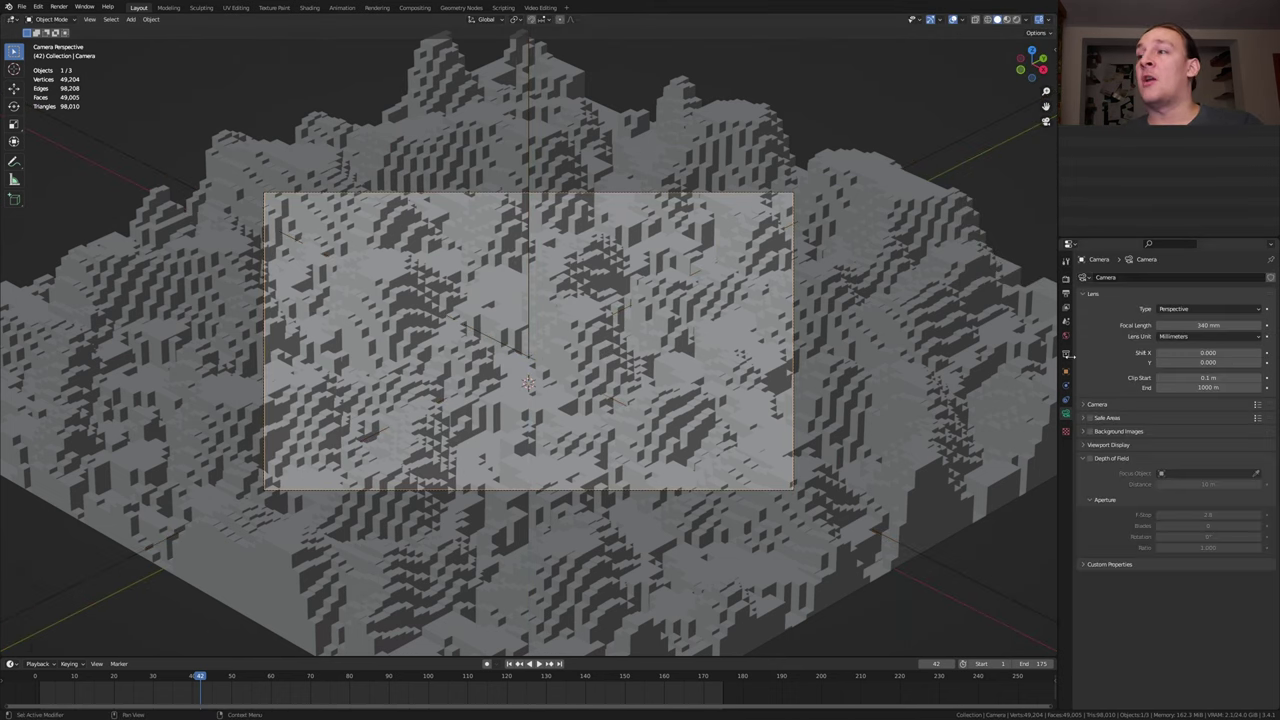
pyautogui.click(1088, 459)
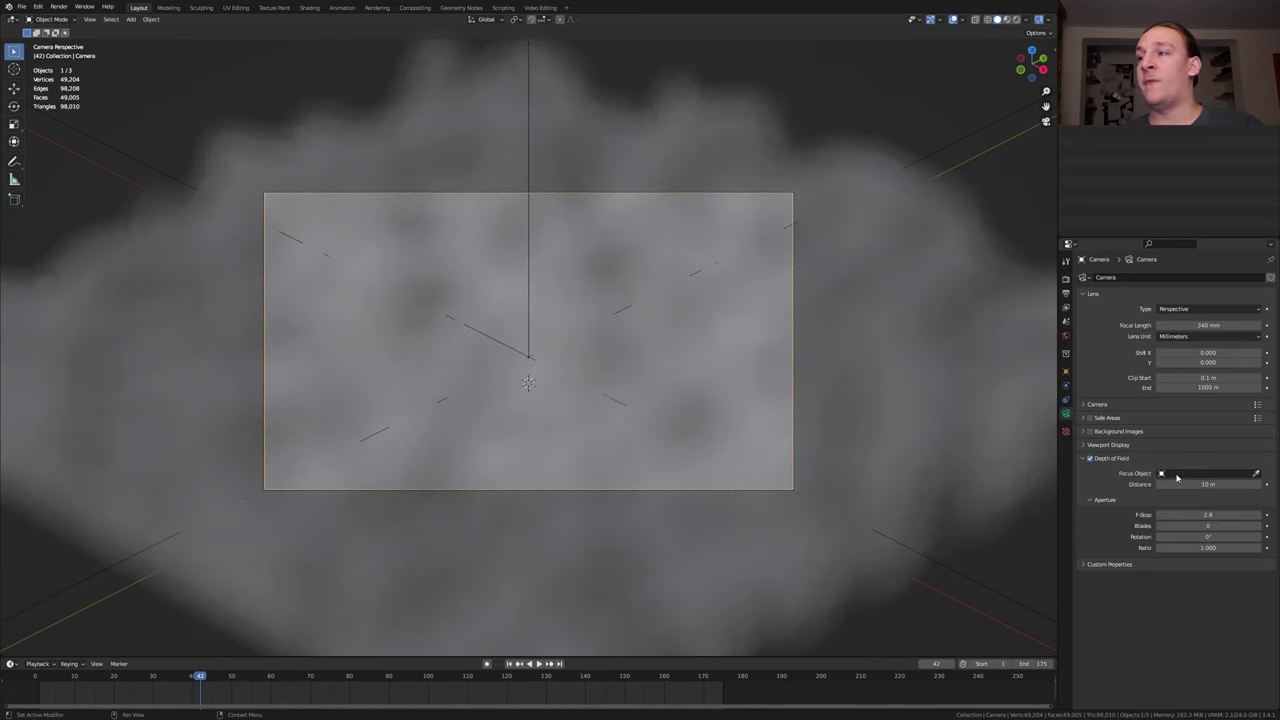
pyautogui.click(1177, 474)
pyautogui.click(1188, 500)
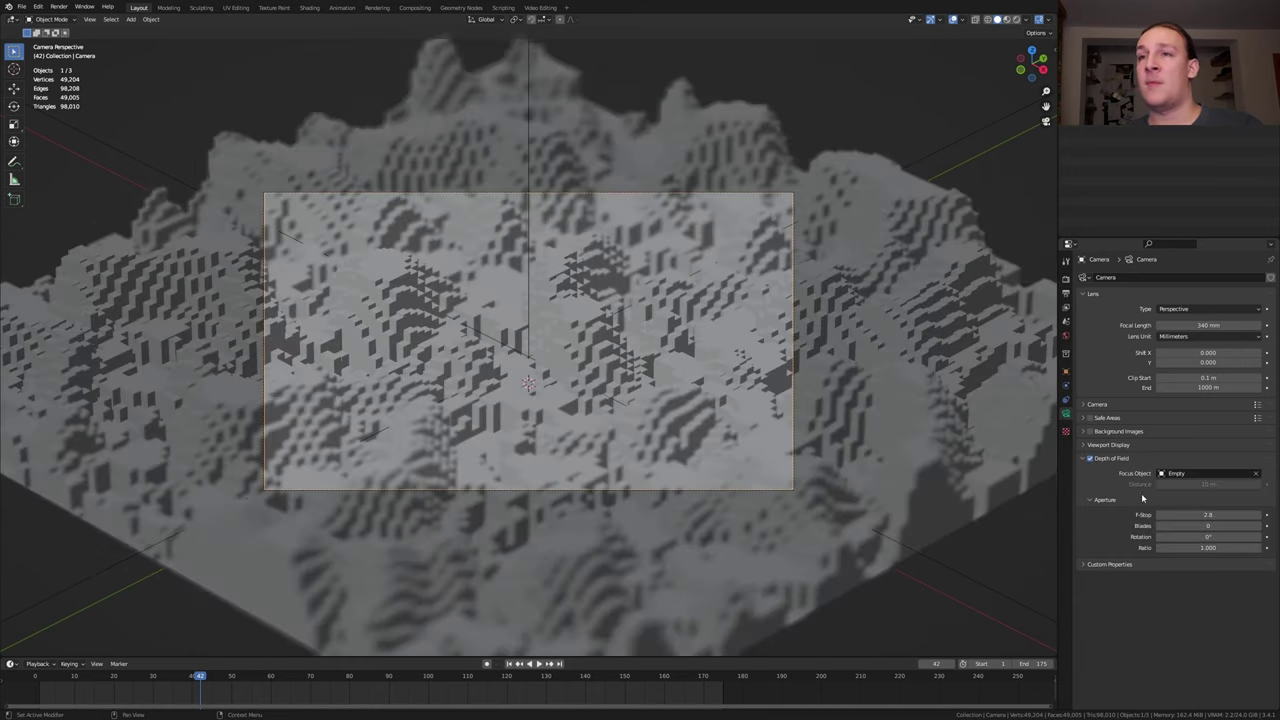
pyautogui.doubleClick(1207, 515)
pyautogui.write('1.5')
pyautogui.press('Return')
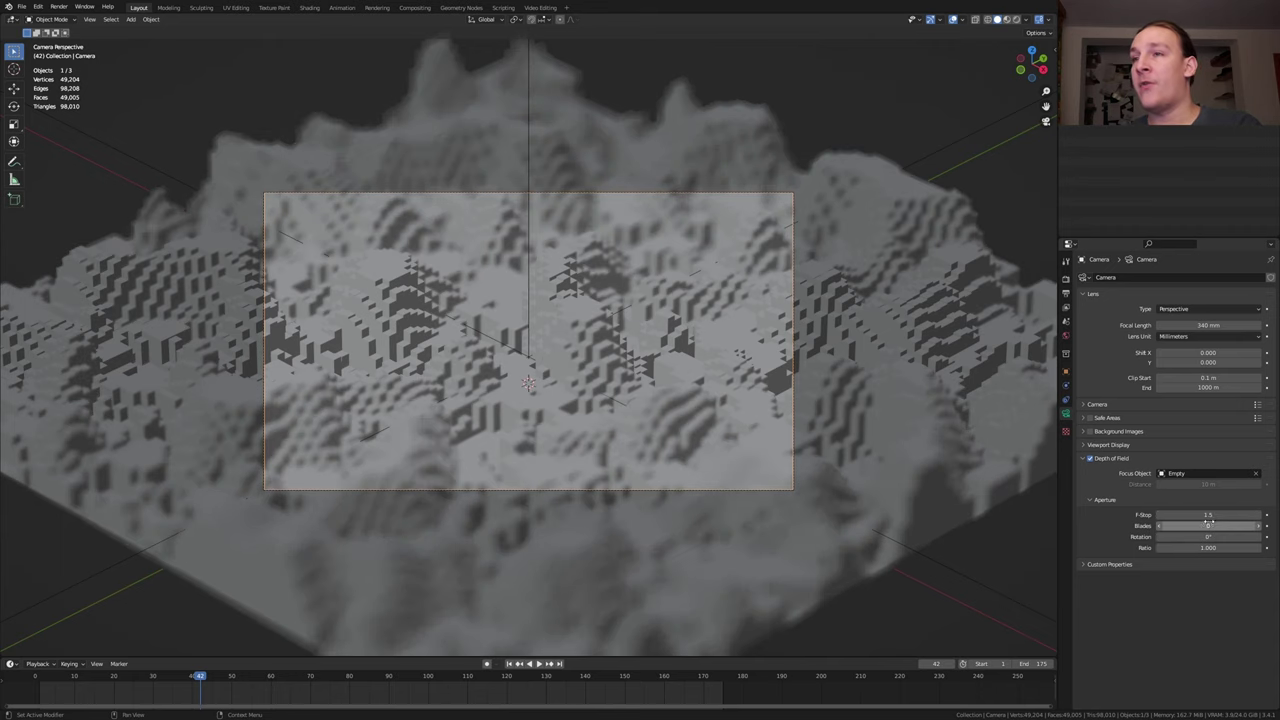
# - Expand the scene's Color Management settings and set the render Max Samples to 512
pyautogui.click(1066, 279)
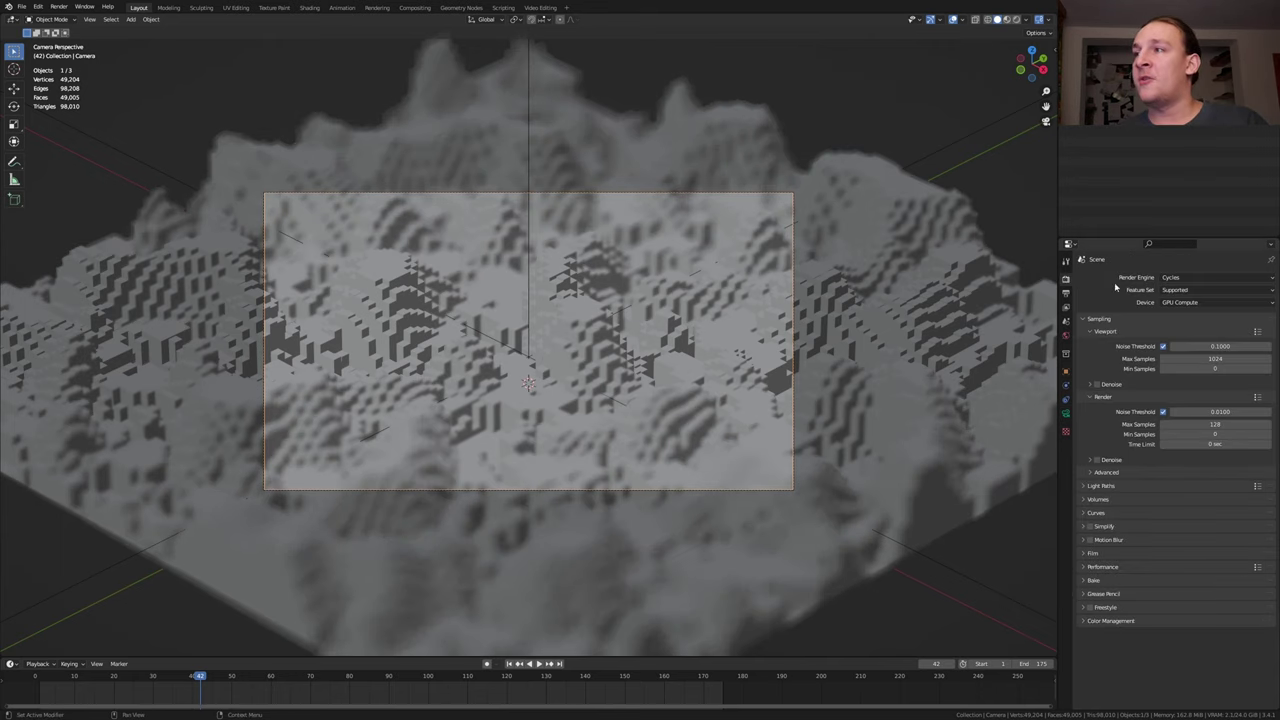
pyautogui.click(1109, 622)
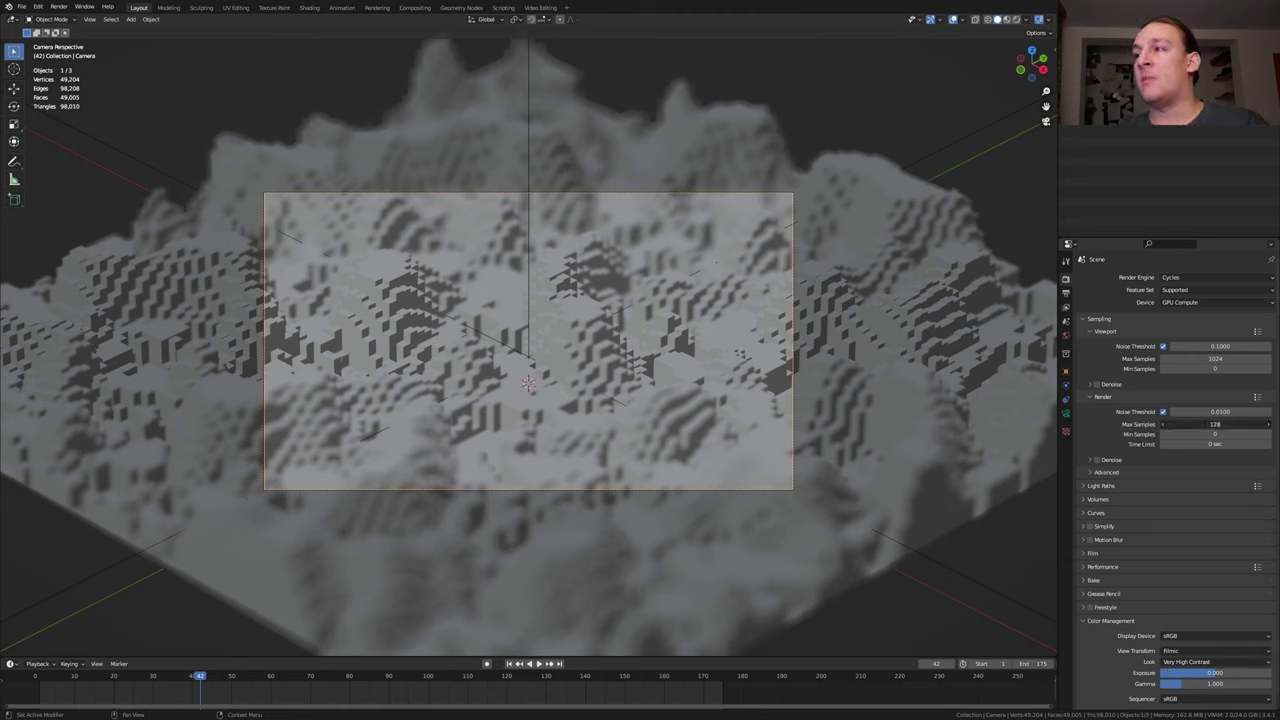
pyautogui.click(1229, 423)
pyautogui.write('5')
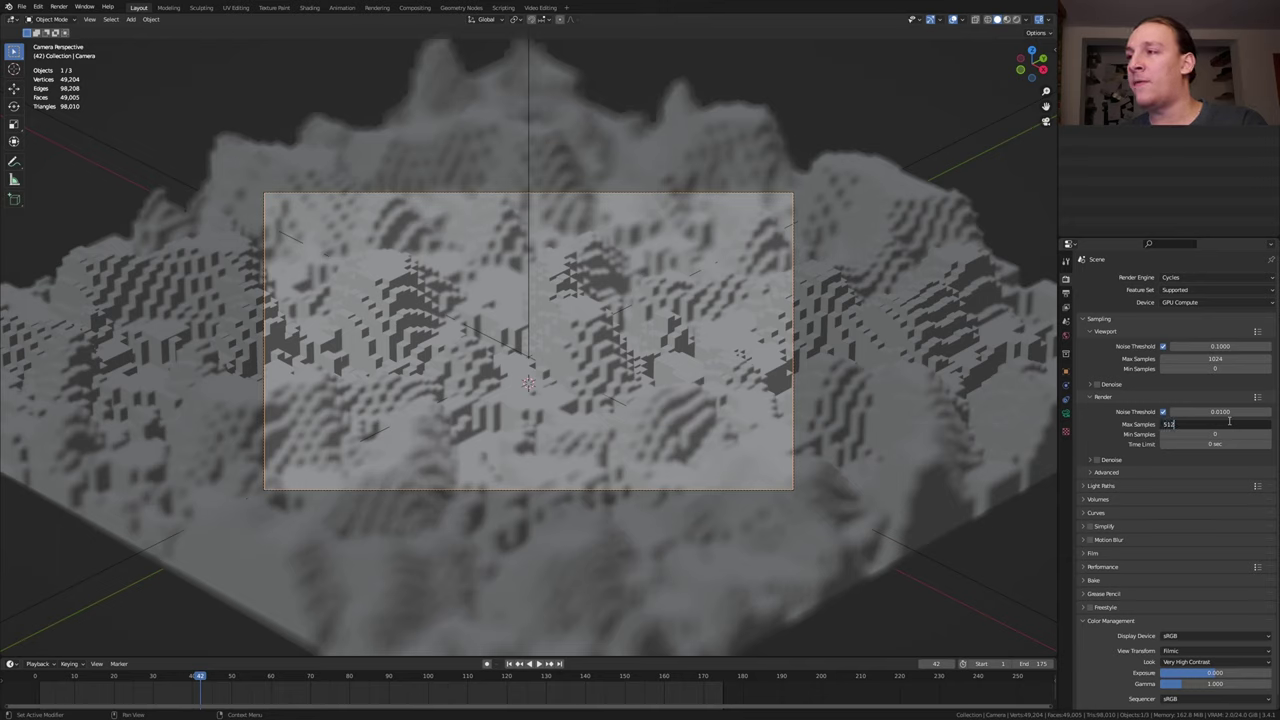
pyautogui.write('12')
pyautogui.press('Return')
# - In the Compositing workspace, set the output path to the Rendered_Images folder with the prefix Rendered_Images_ and the frame rate to 60 fps
pyautogui.click(418, 8)
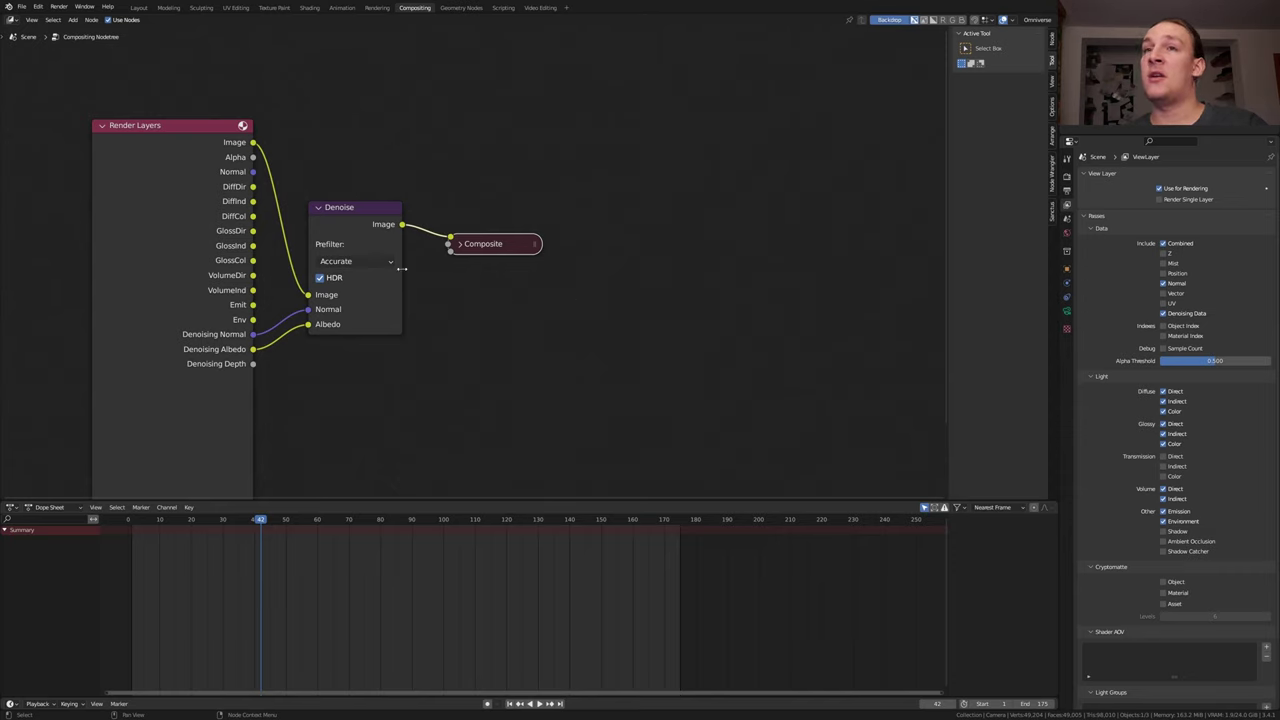
pyautogui.click(1066, 190)
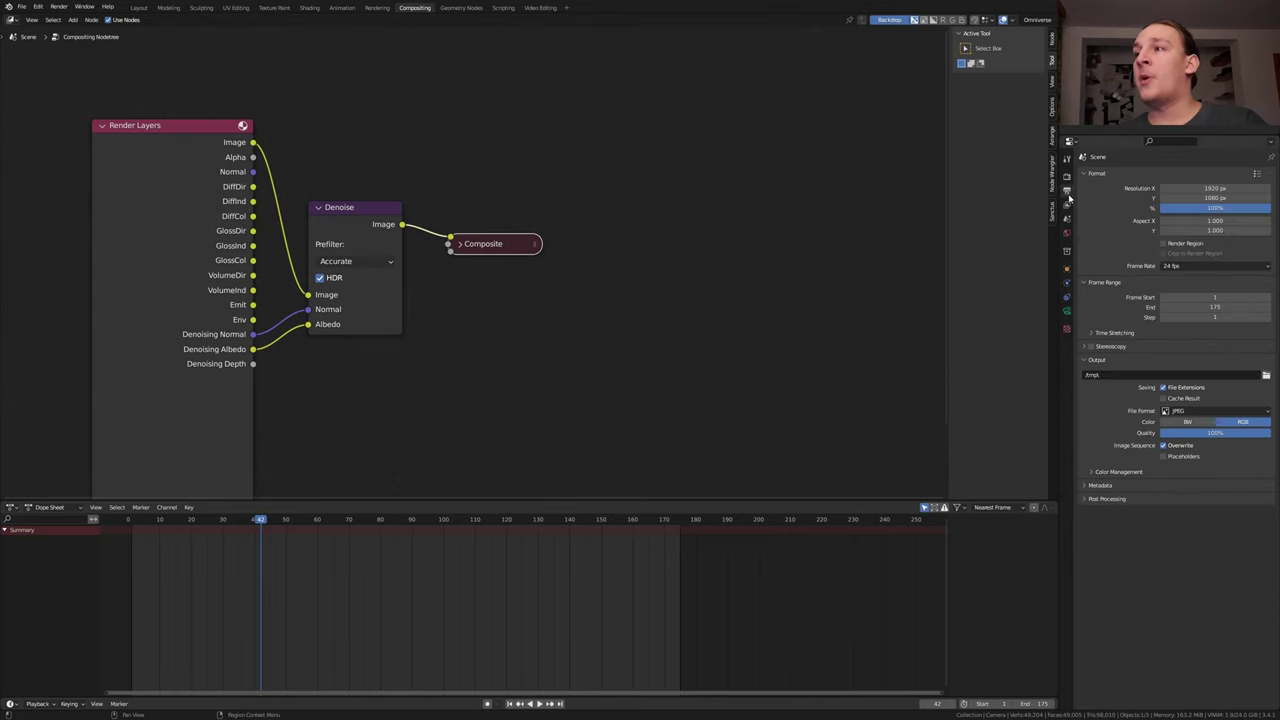
pyautogui.click(1266, 375)
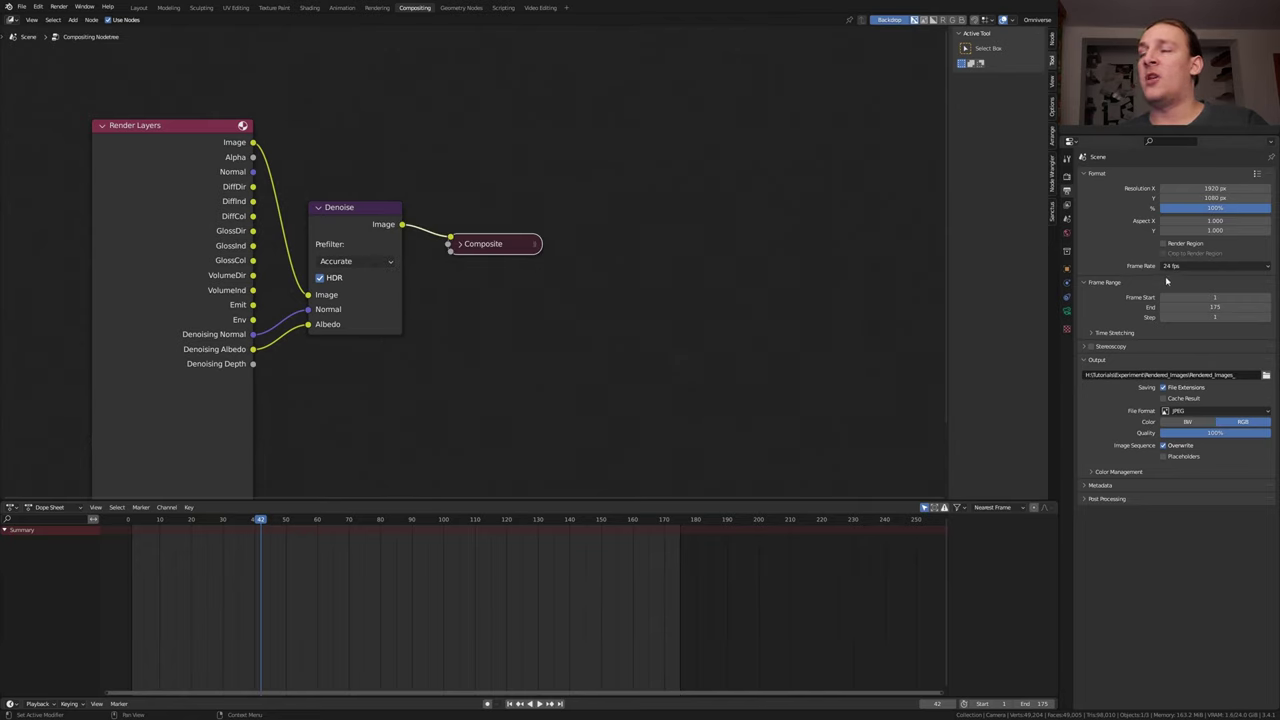
pyautogui.click(1198, 266)
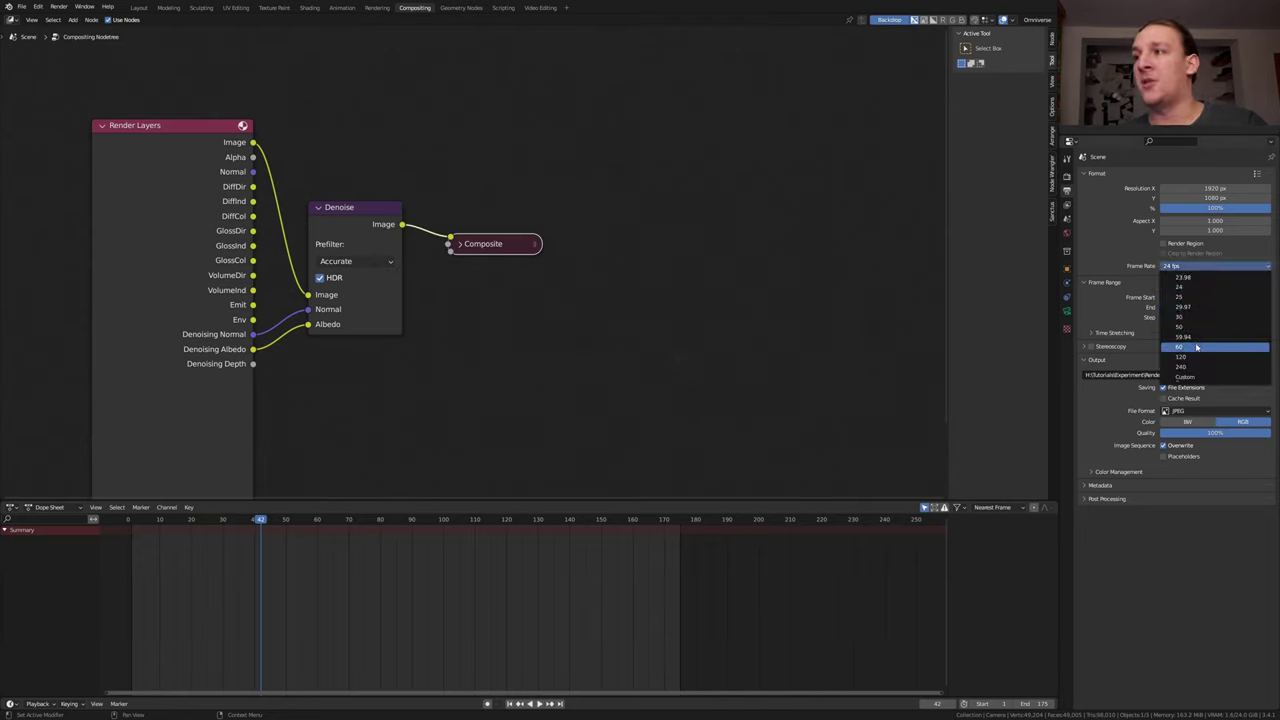
pyautogui.click(1196, 347)
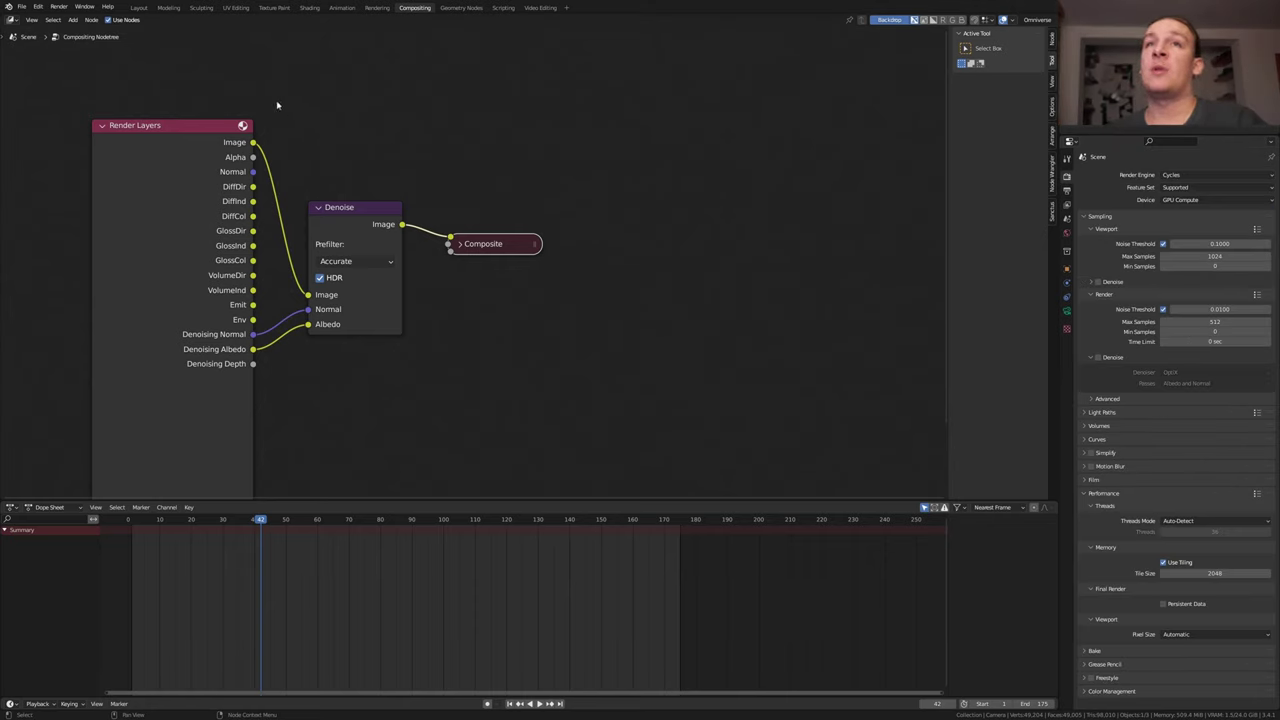
# - Enable Lock Interface for rendering and turn on Persistent Data for the final render
pyautogui.click(58, 6)
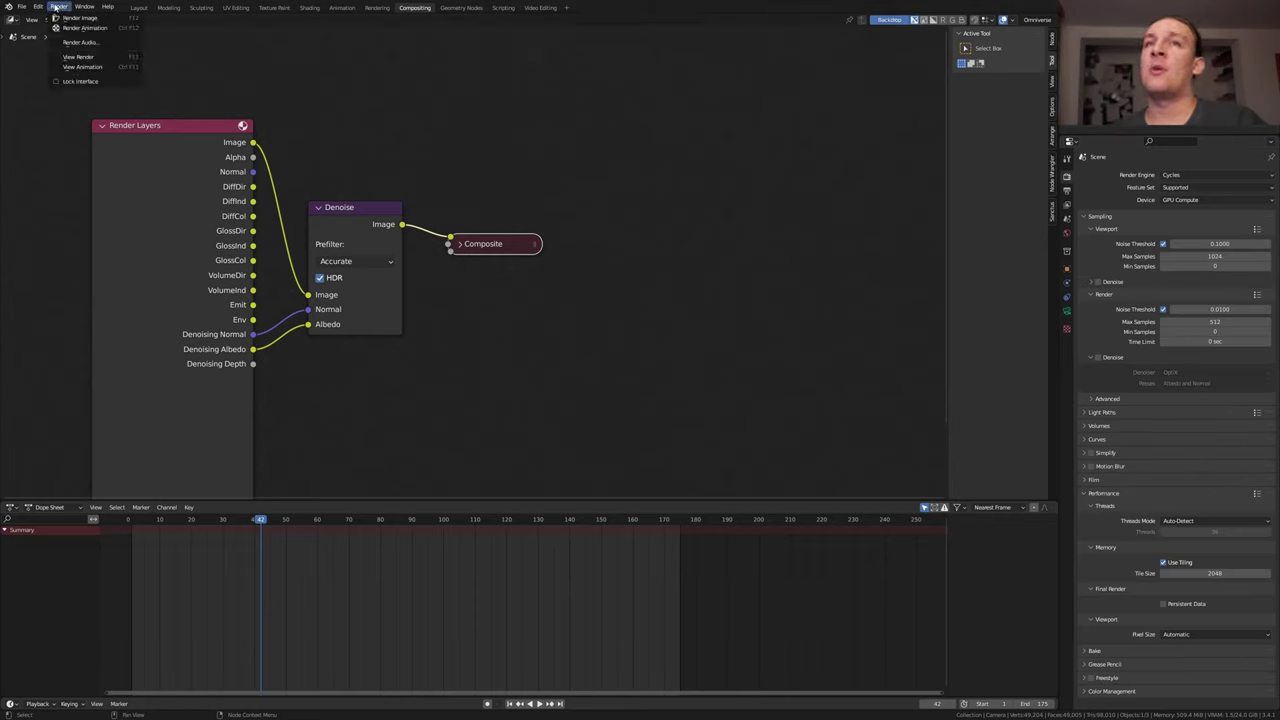
pyautogui.click(67, 82)
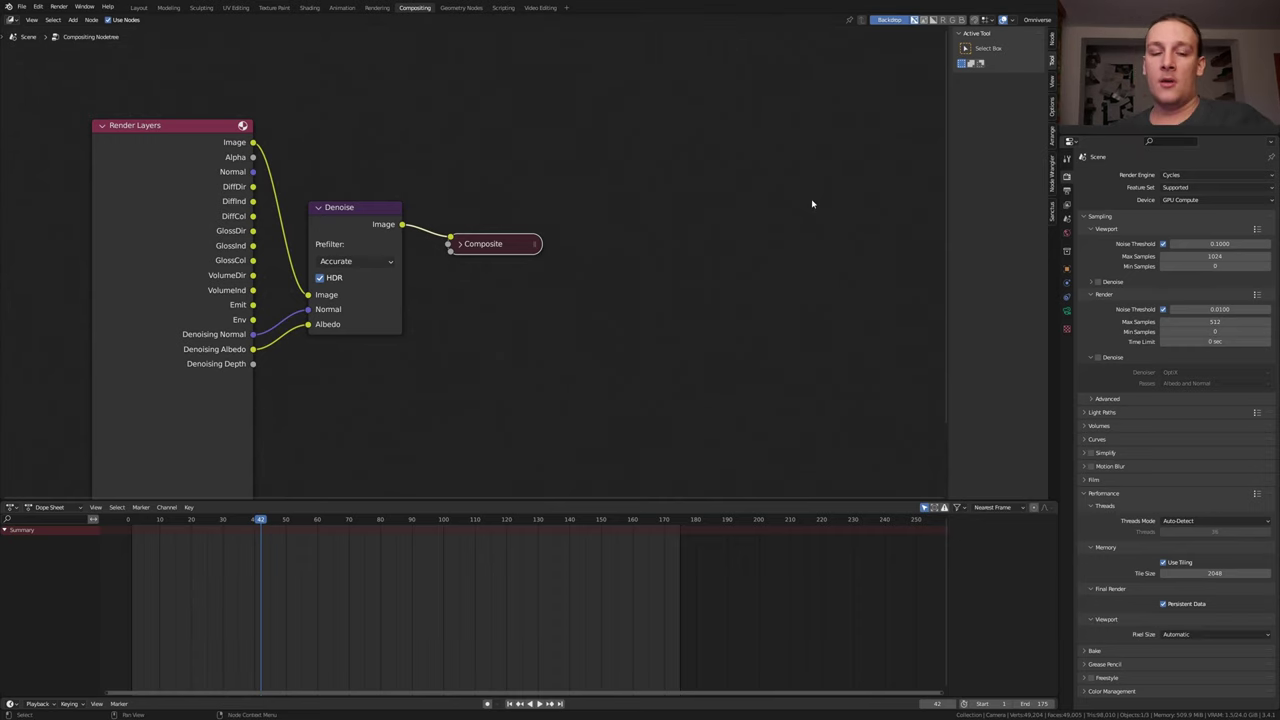
# - Save the blend file, then render the full animation and close the render window
pyautogui.hotkey('ctrl', 's')
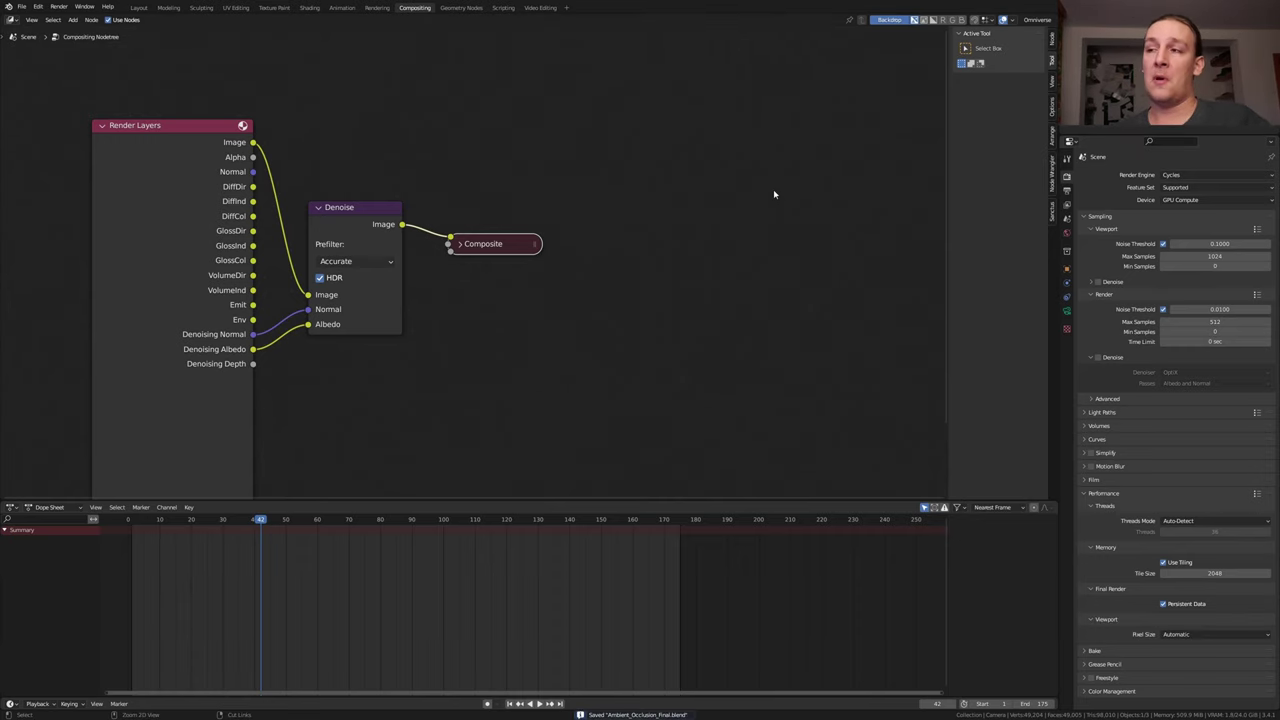
pyautogui.hotkey('ctrl', 'F12')
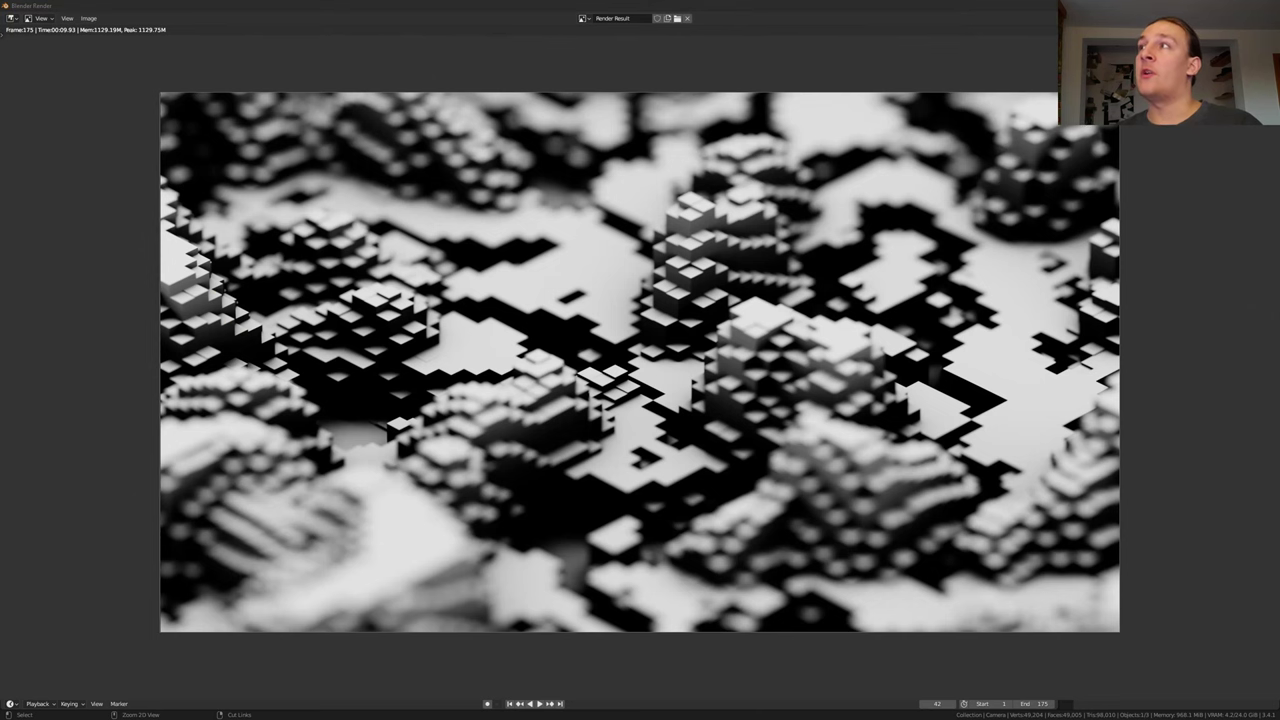
pyautogui.press('Escape')
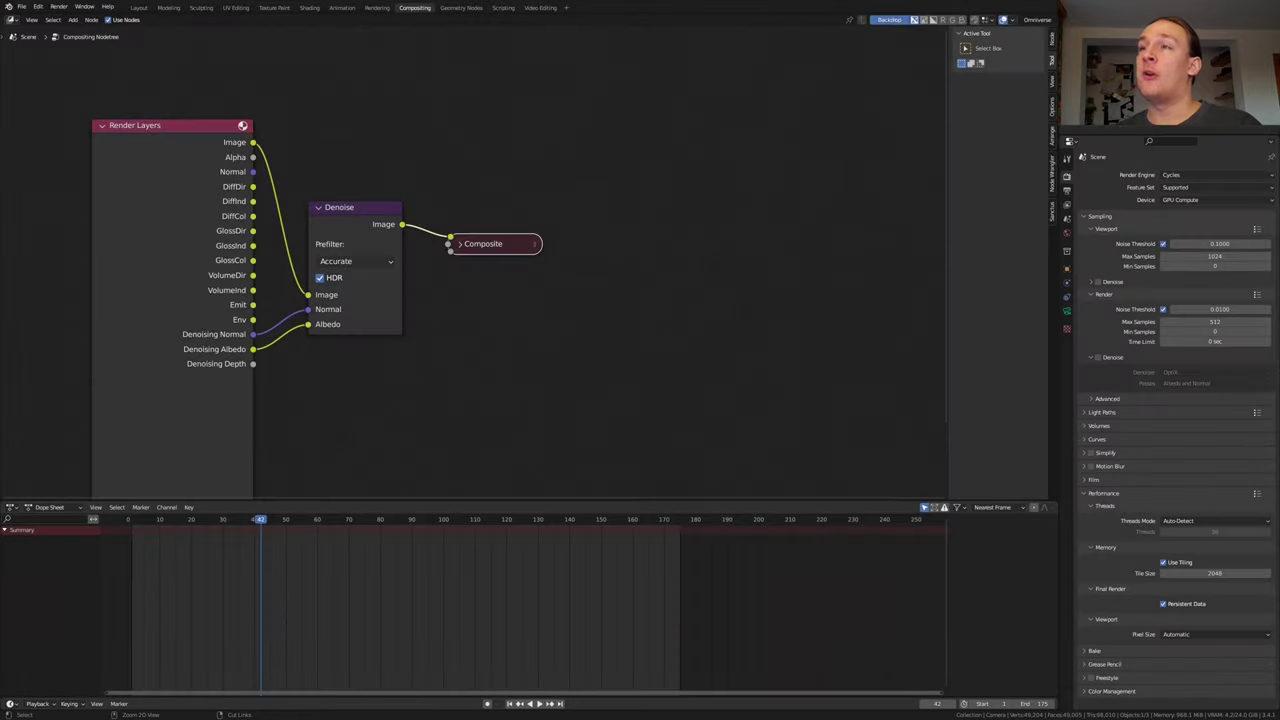
# - In the Video Editing workspace, add all images from the Rendered_Images folder as an image sequence strip starting at frame 1
pyautogui.click(540, 8)
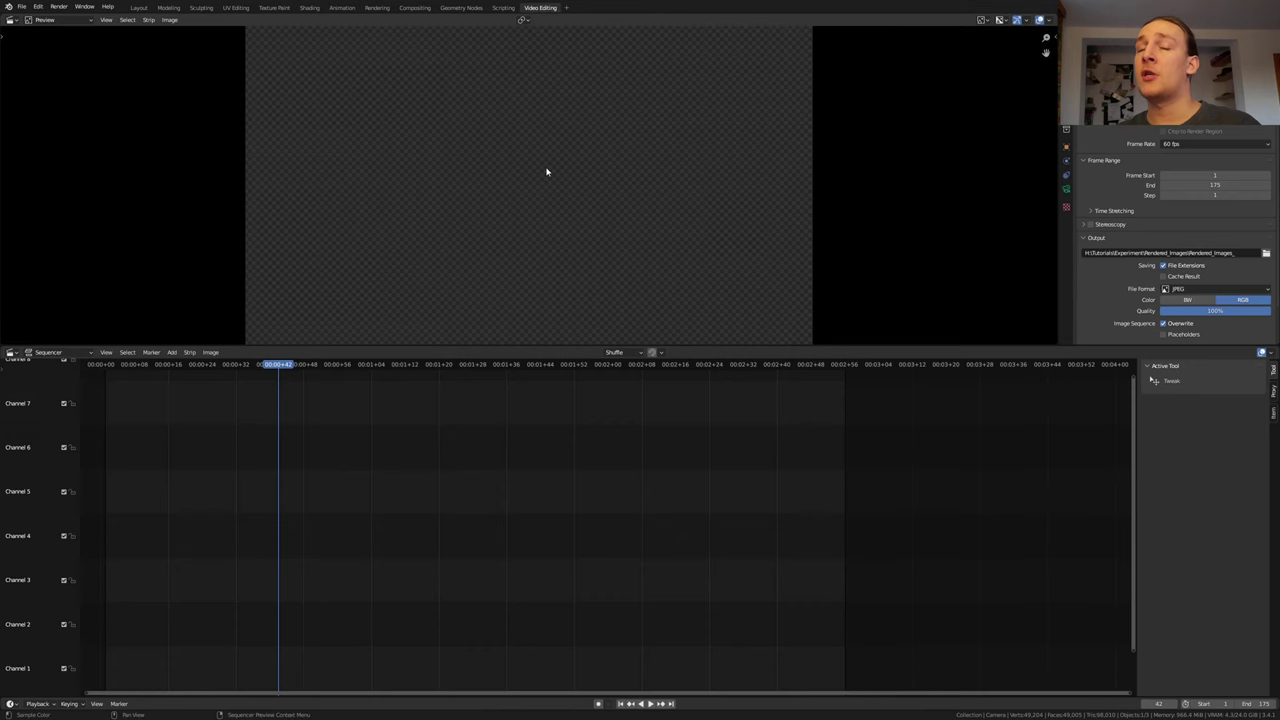
pyautogui.click(620, 703)
pyautogui.hotkey('shift', 'a')
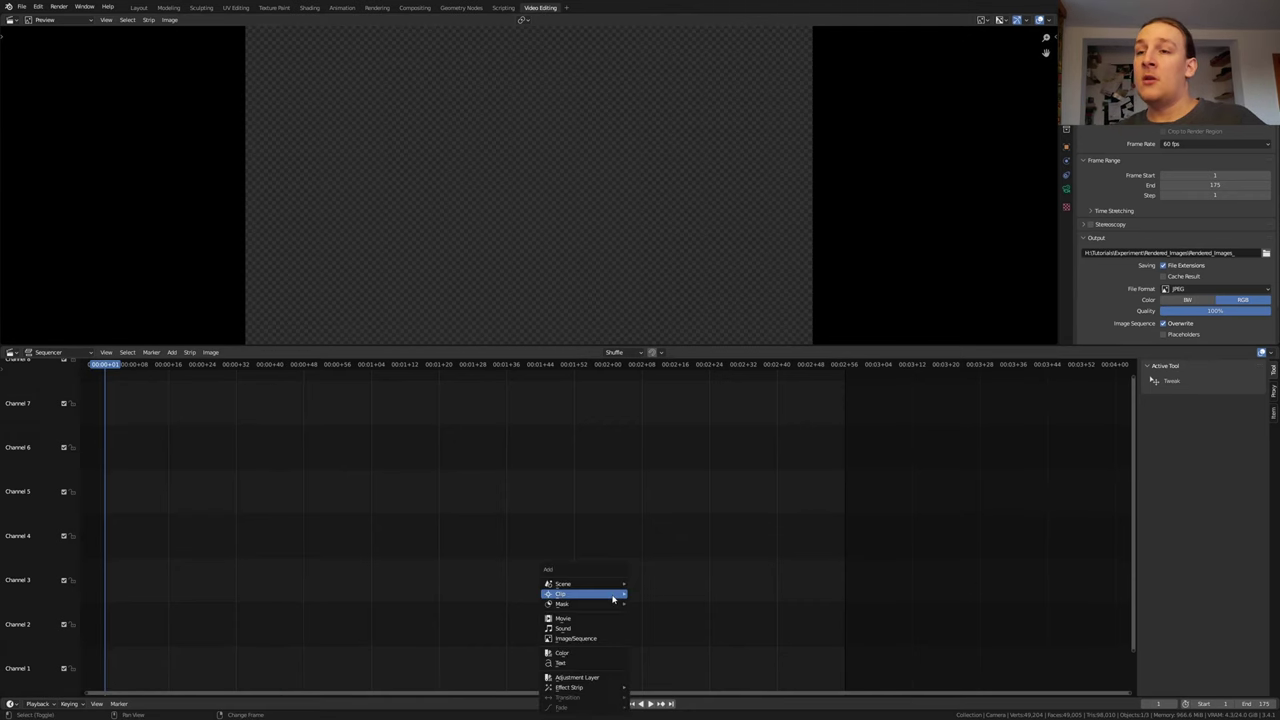
pyautogui.click(596, 634)
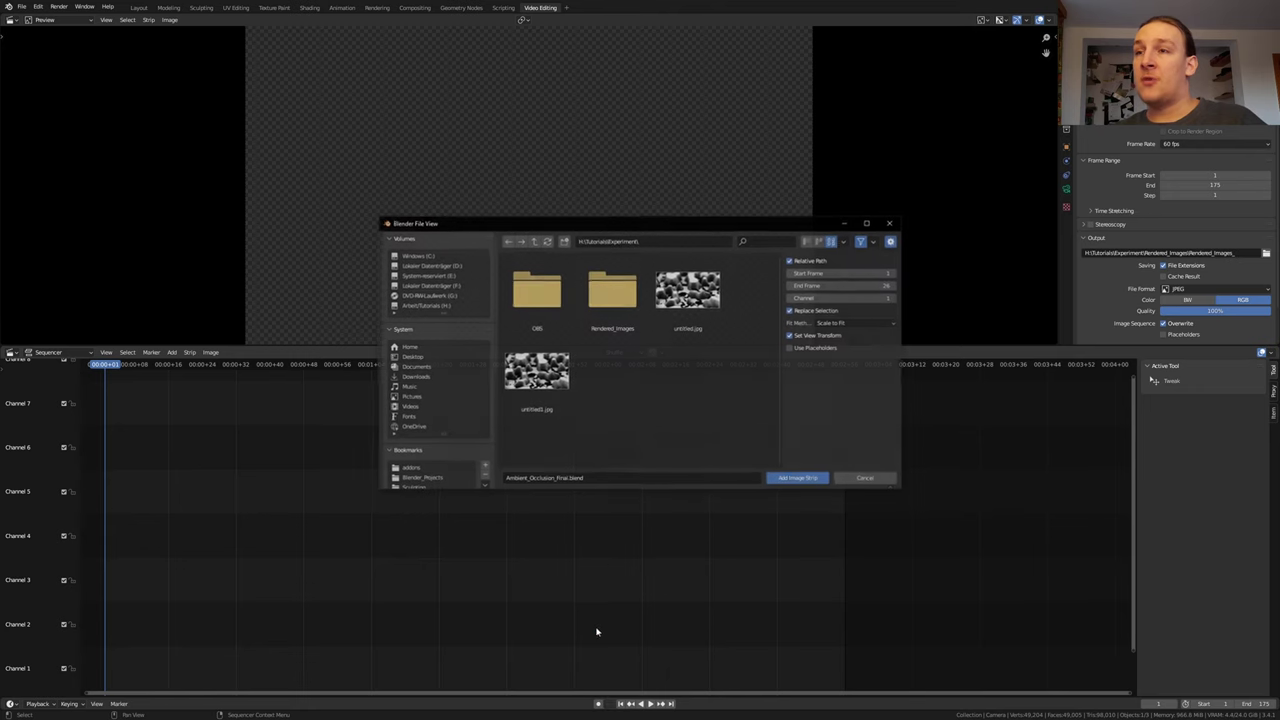
pyautogui.doubleClick(634, 328)
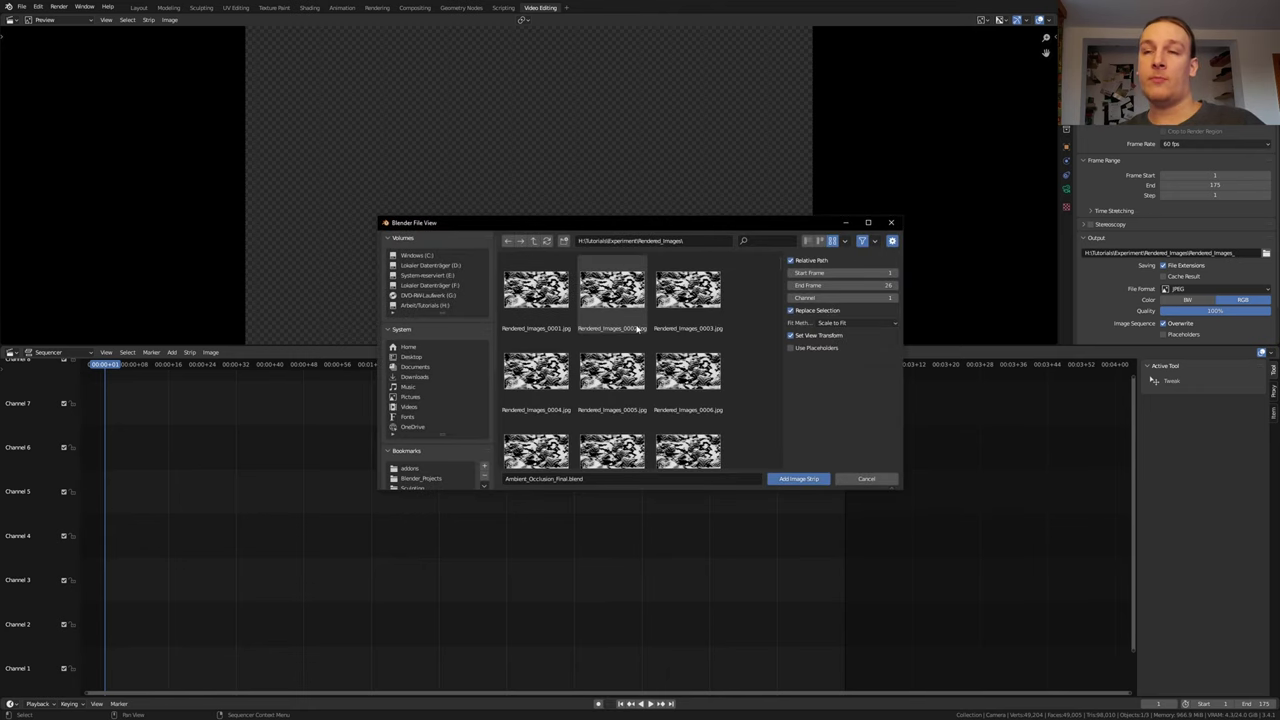
pyautogui.press('a')
pyautogui.press('Return')
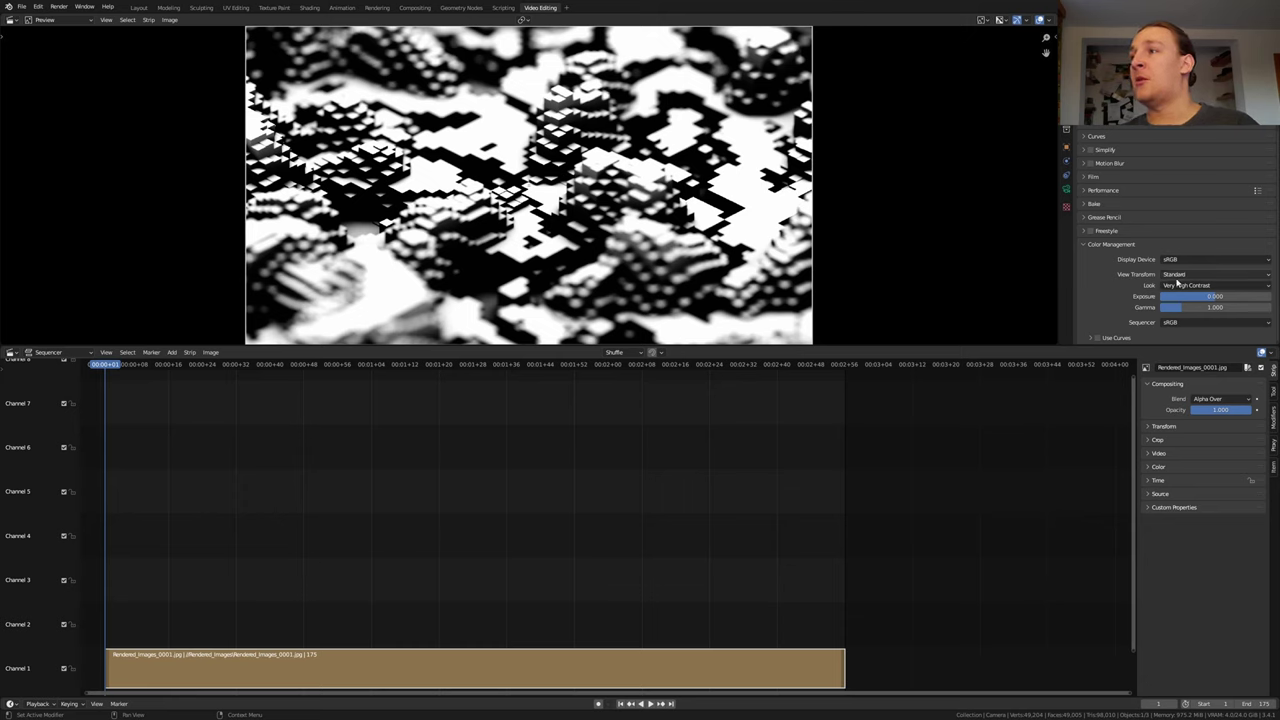
# - Set the output file format to FFmpeg Video with MPEG-4 as the encoding container
pyautogui.click(1174, 286)
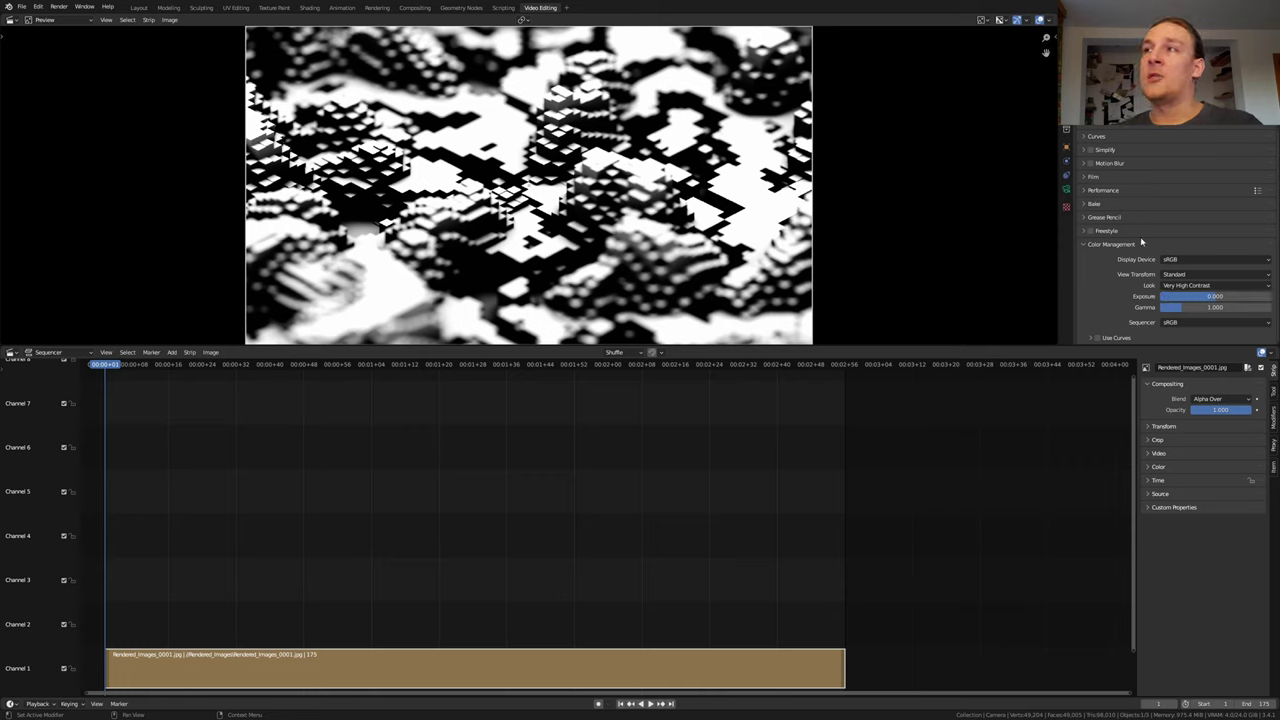
pyautogui.click(1066, 69)
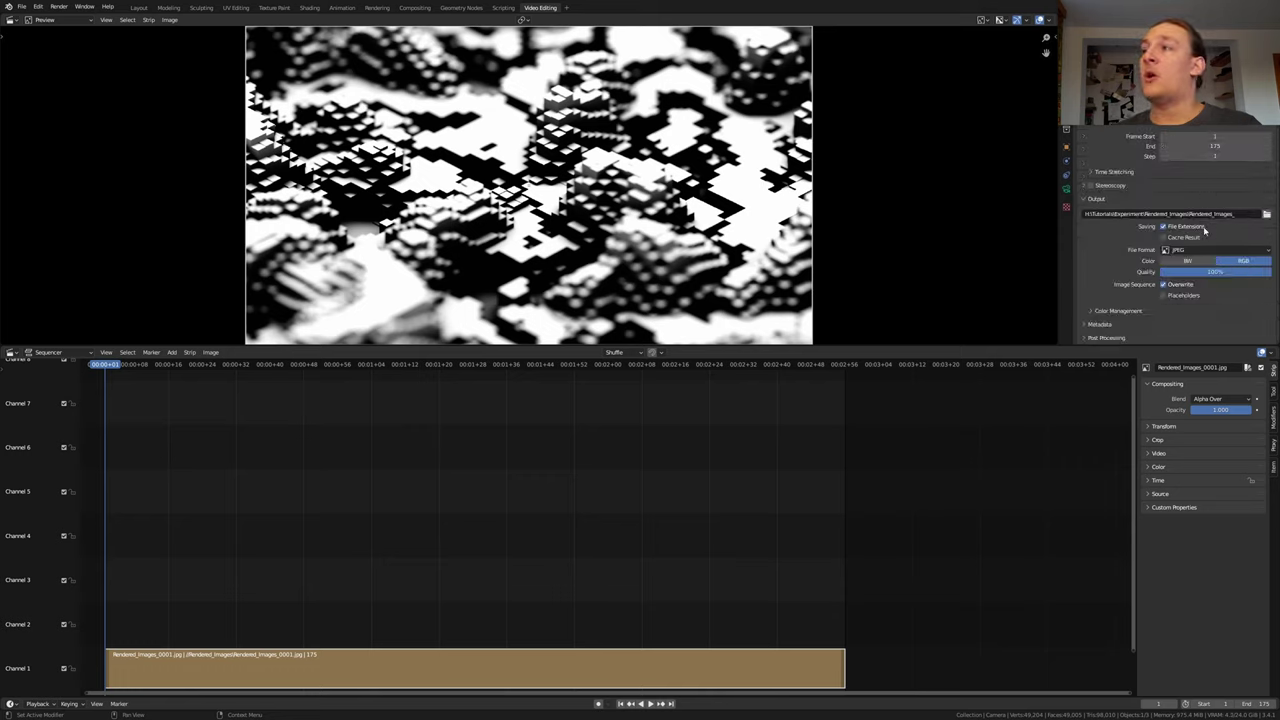
pyautogui.click(1196, 251)
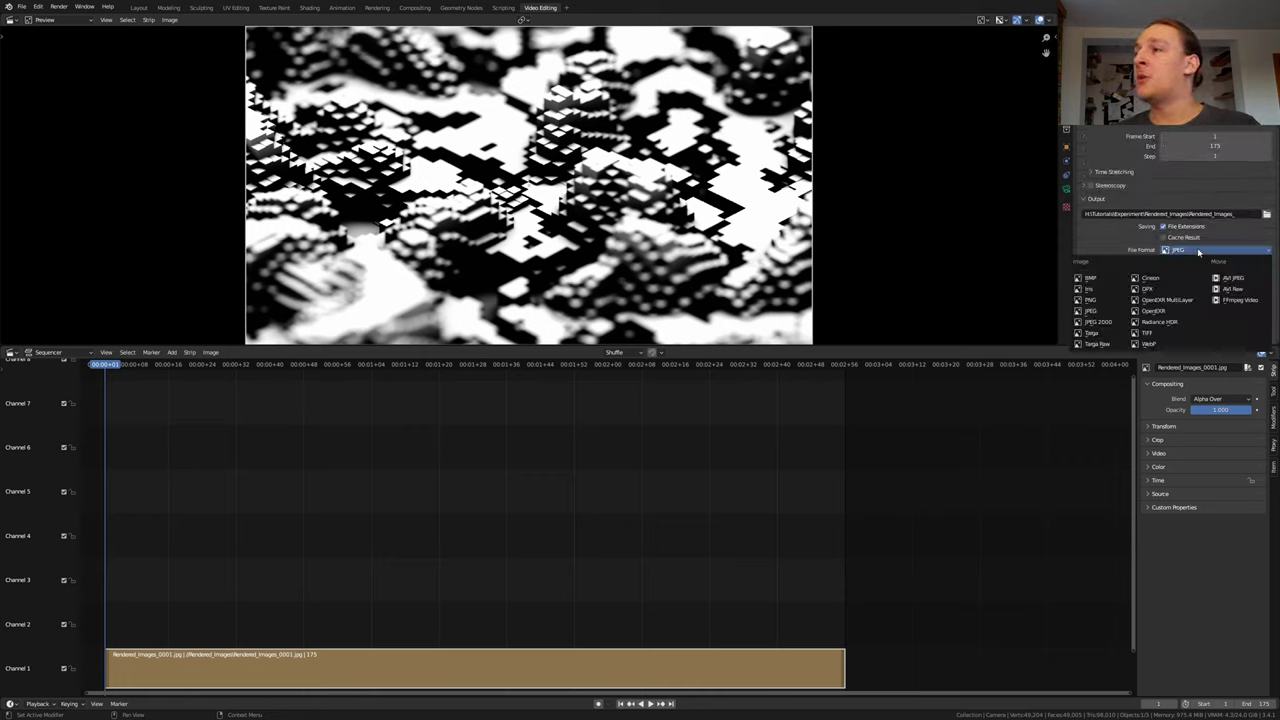
pyautogui.click(1234, 302)
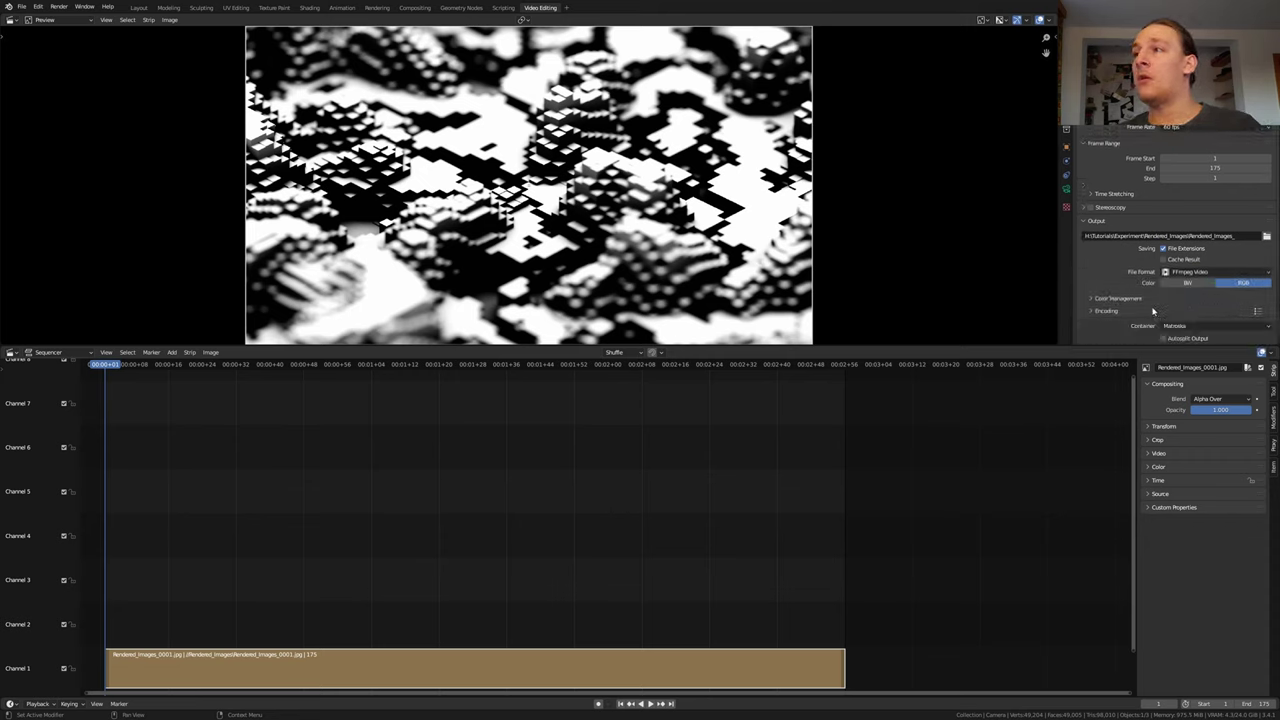
pyautogui.scroll(-2, 1199, 294)
pyautogui.click(1217, 266)
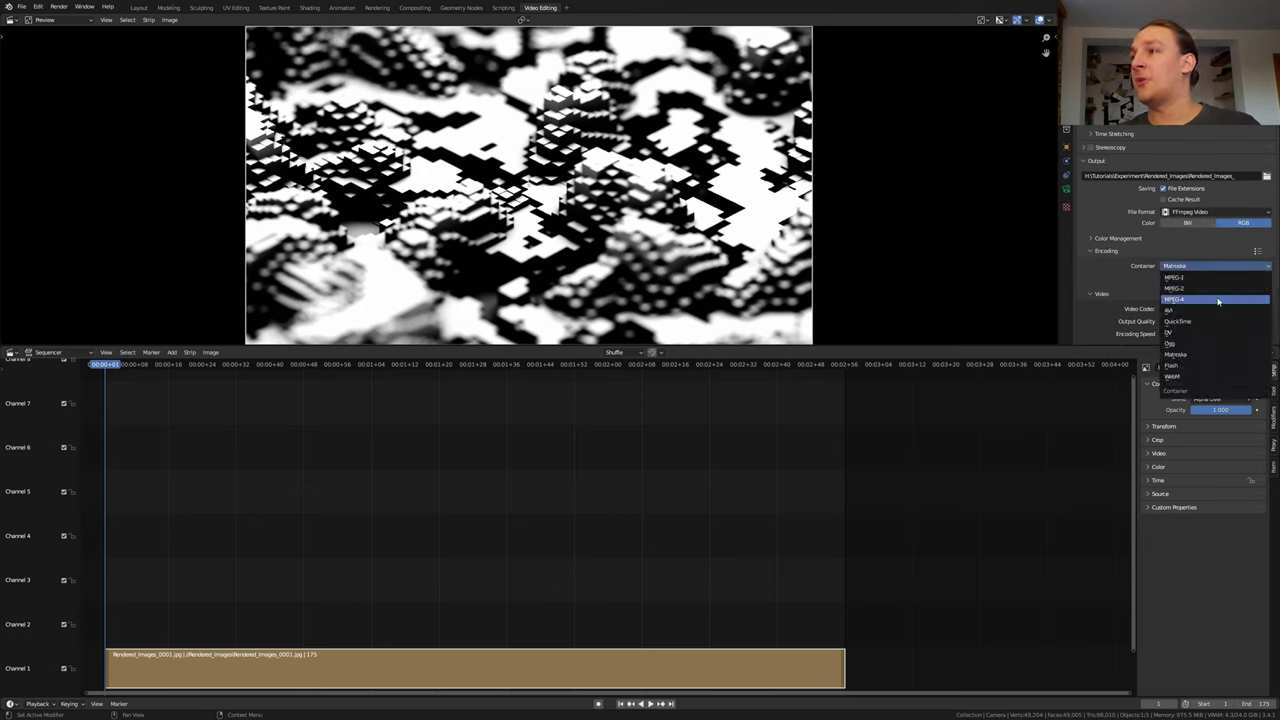
pyautogui.click(1219, 297)
# - Set the video output quality to High Quality and save the blend file
pyautogui.scroll(-1, 1220, 296)
pyautogui.click(1211, 282)
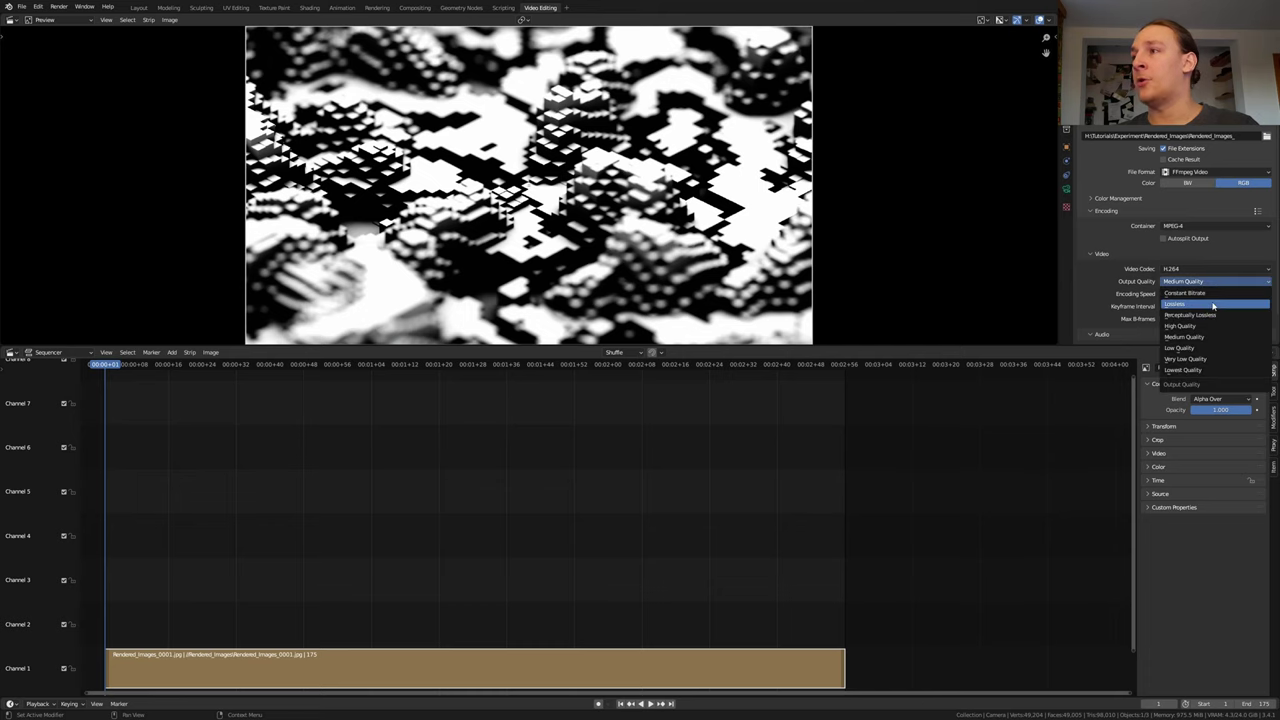
pyautogui.click(1213, 329)
pyautogui.scroll(1, 1213, 329)
pyautogui.hotkey('ctrl', 's')
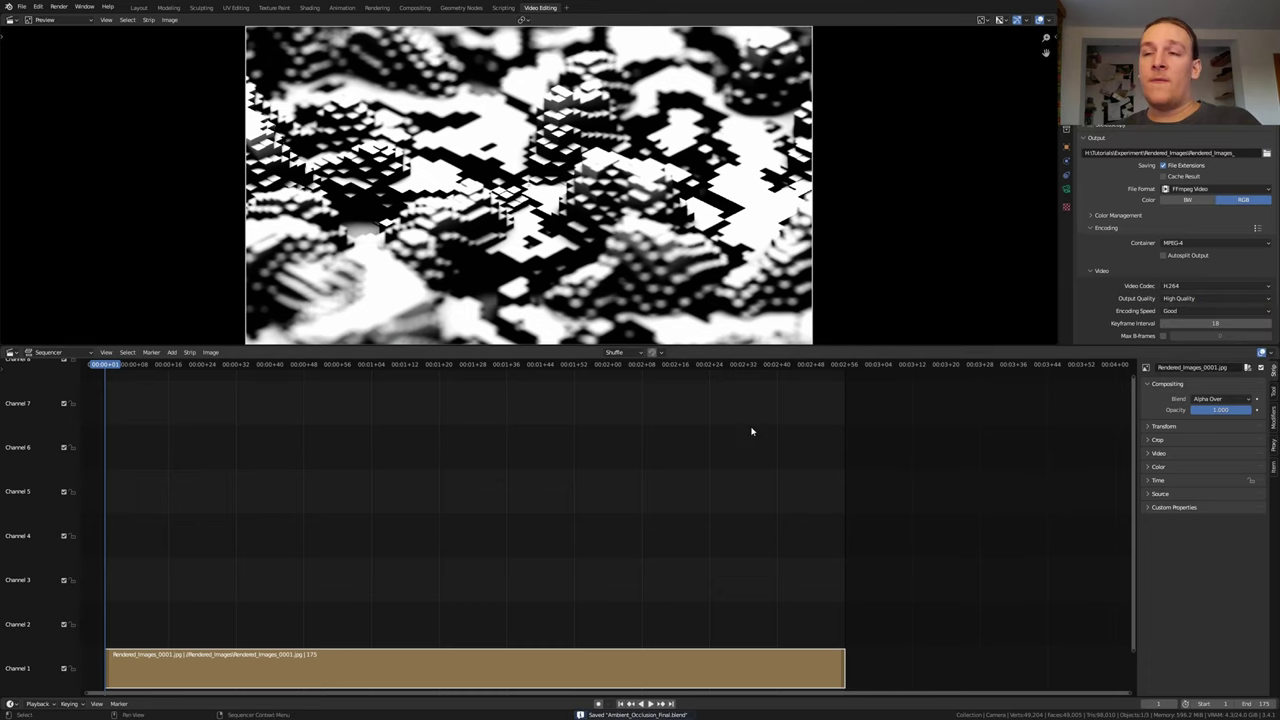